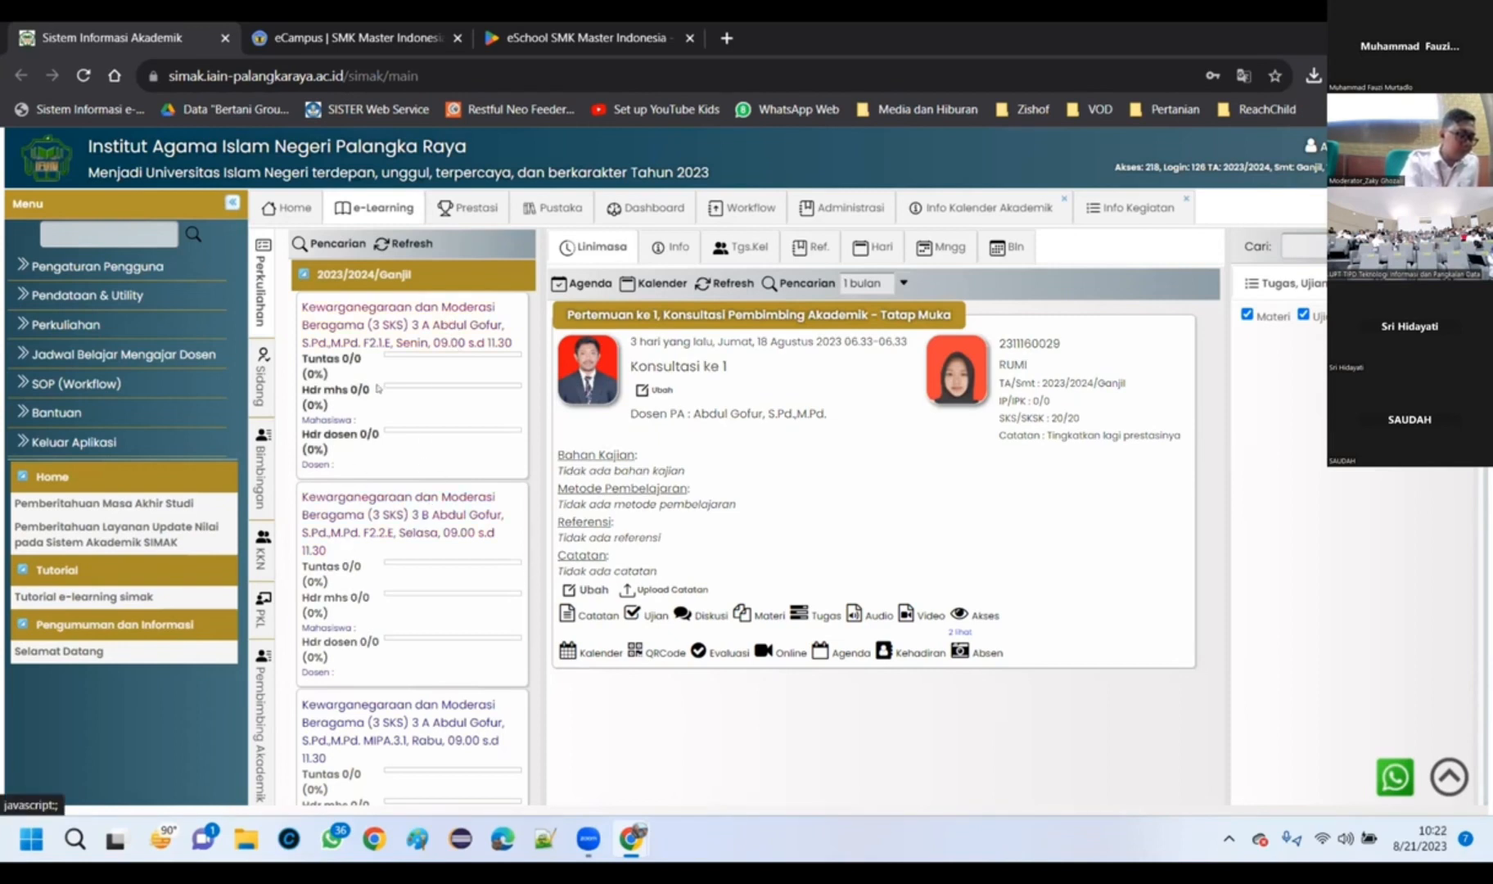
Step: Look through the 2023/2024 Ganjil course list and open Kewarganegaraan dan Moderasi Beragama 3 A, Senin 09.00 s.d 11.30
scroll(376, 391, down, 5)
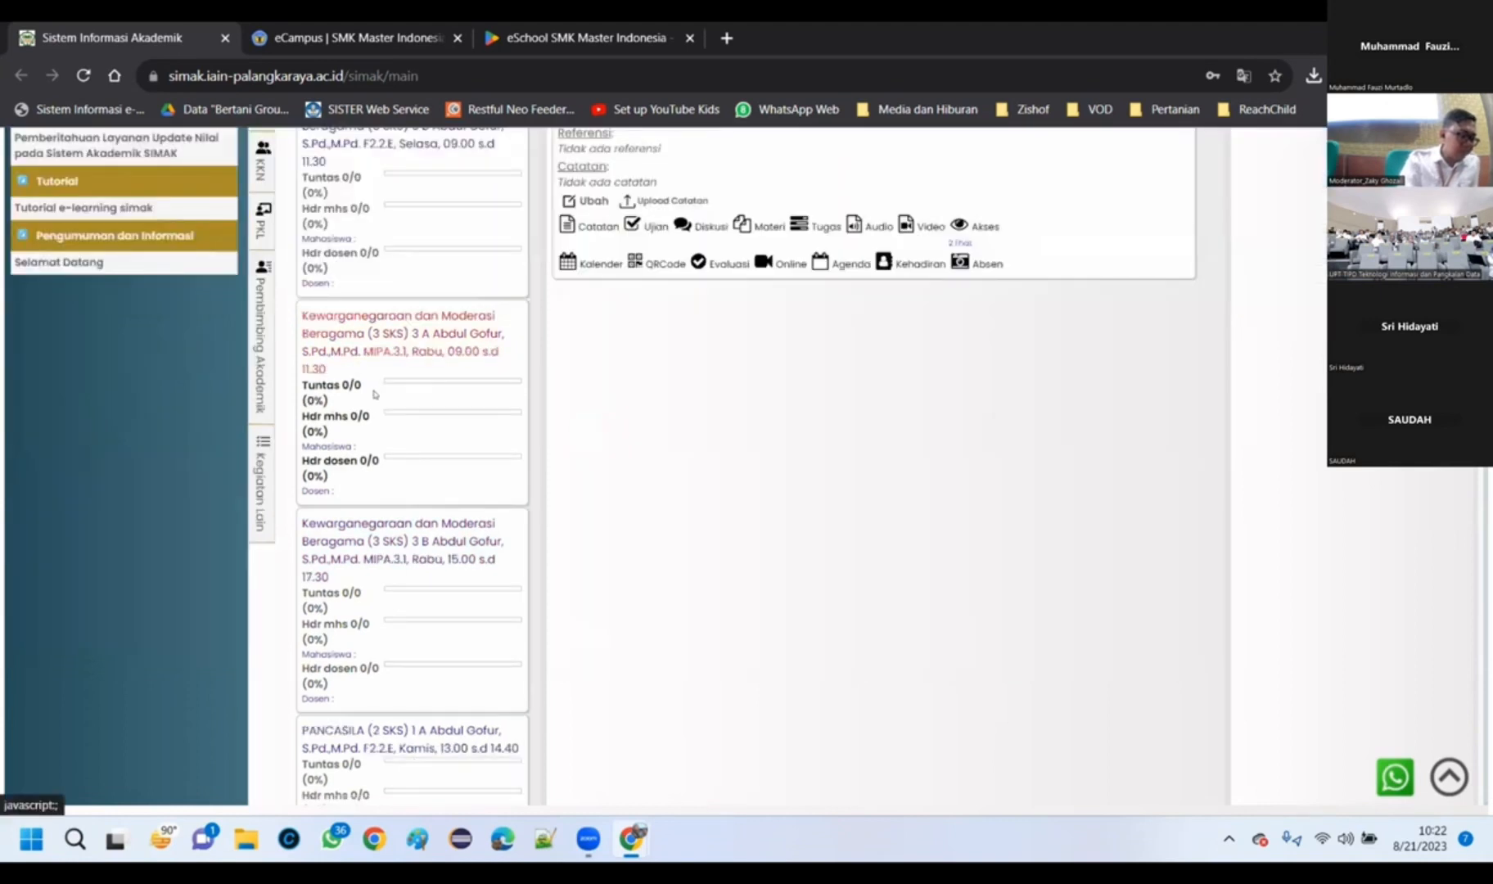
scroll(375, 394, down, 3)
scroll(376, 393, up, 8)
click(407, 341)
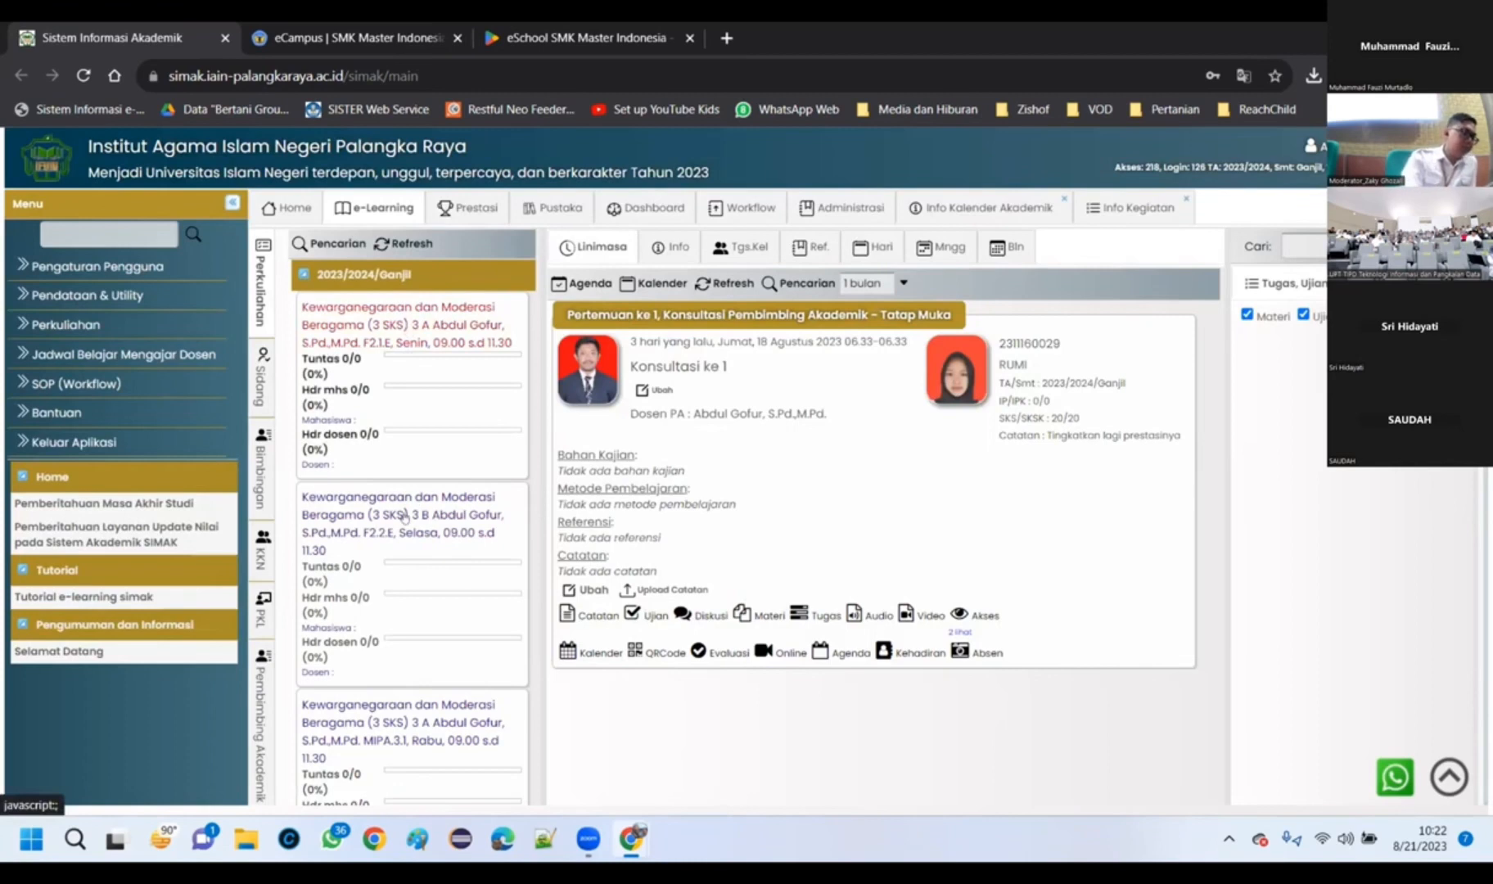
scroll(406, 508, down, 7)
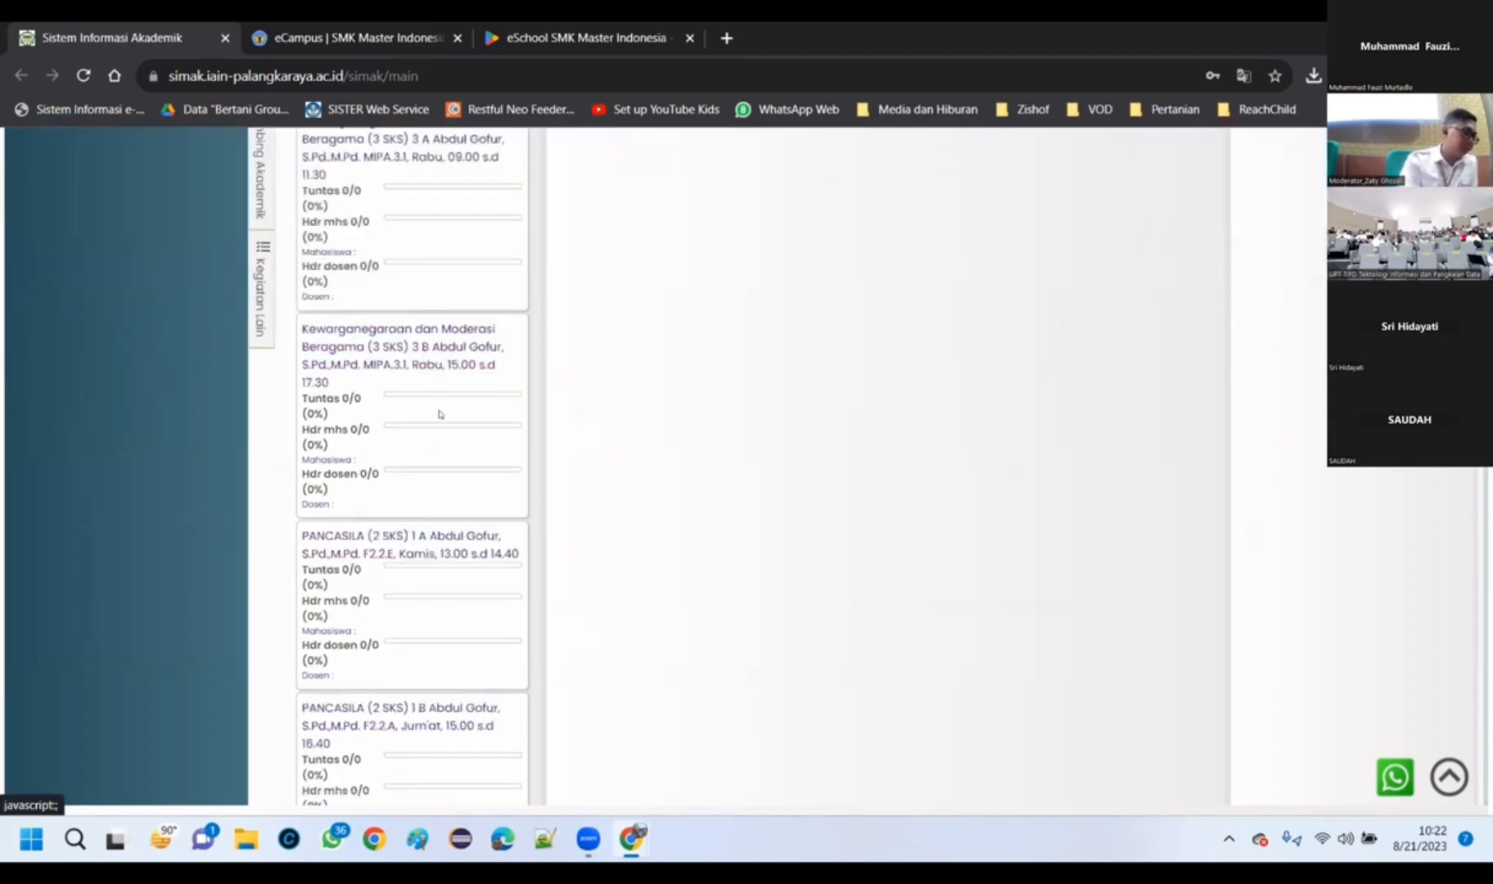
scroll(440, 414, up, 7)
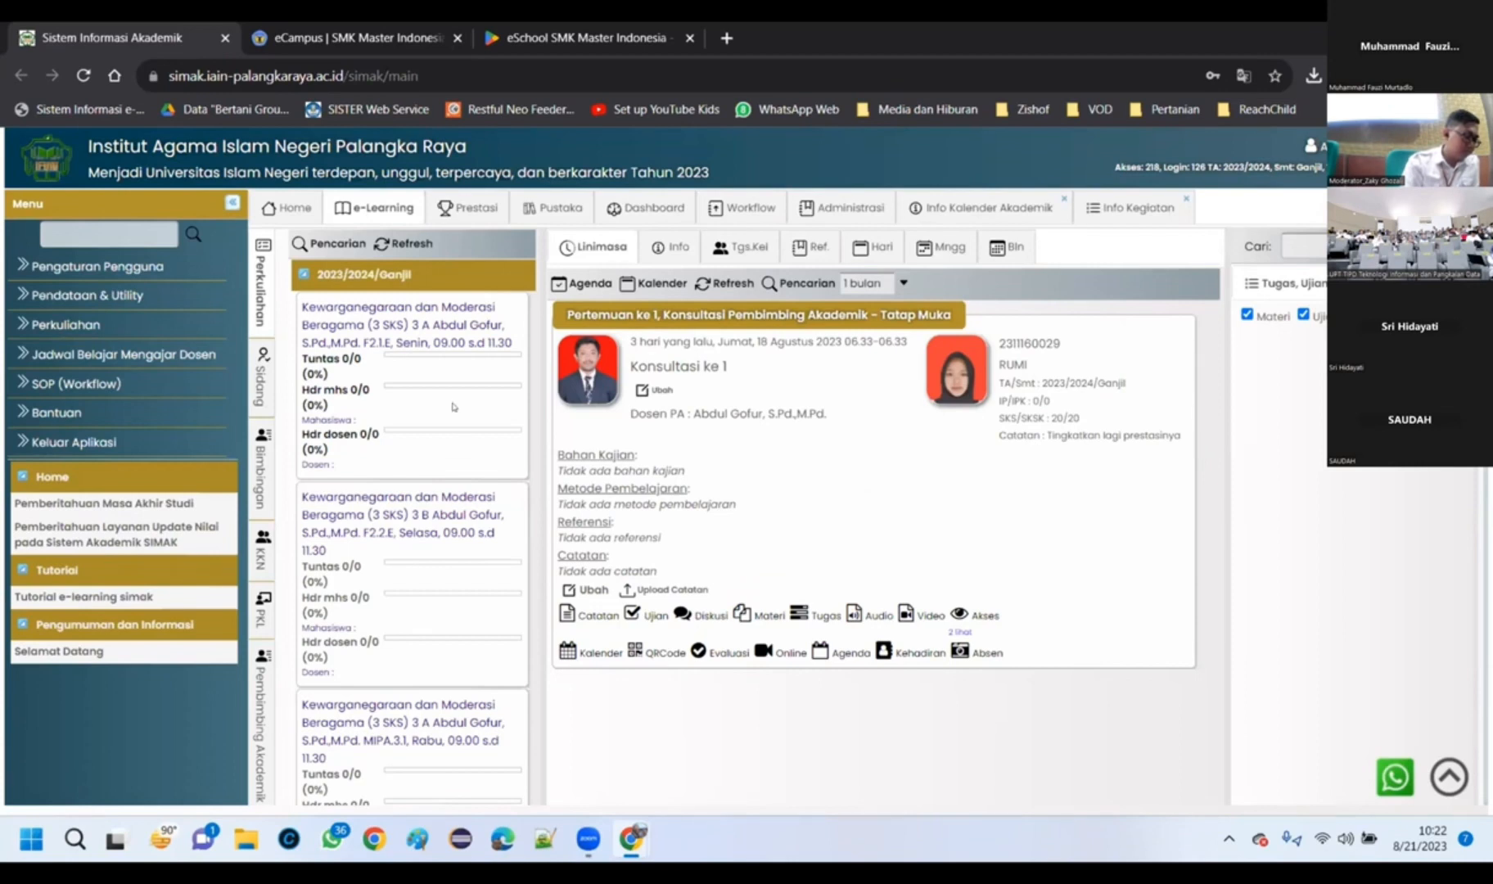
click(454, 330)
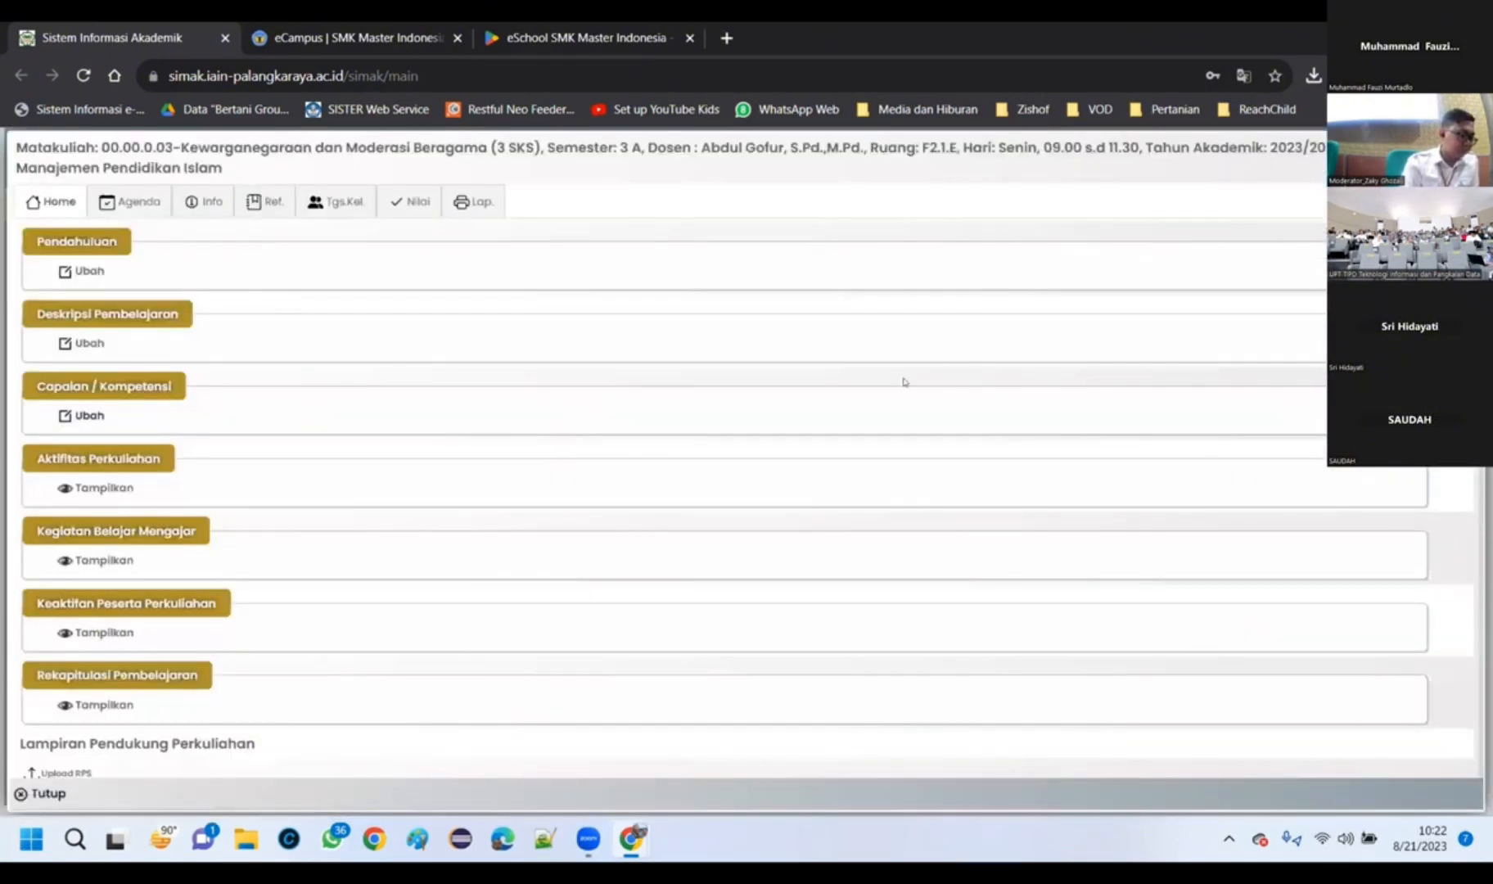
Step: Examine the editable Pendahuluan, Deskripsi Pembelajaran and Capaian / Kompetensi sections on the course's home page
click(90, 271)
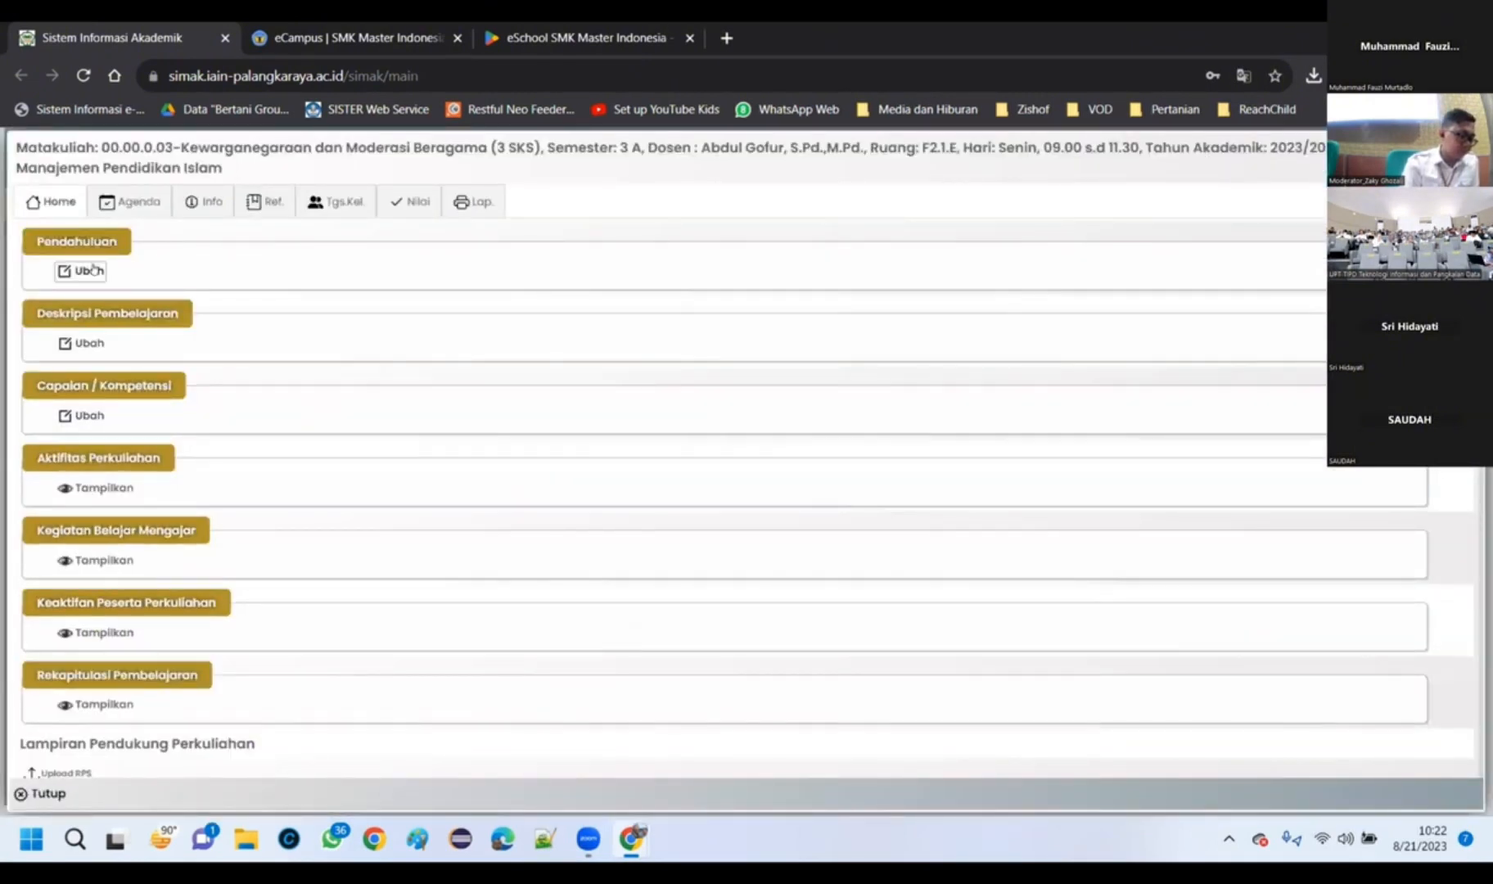
click(94, 272)
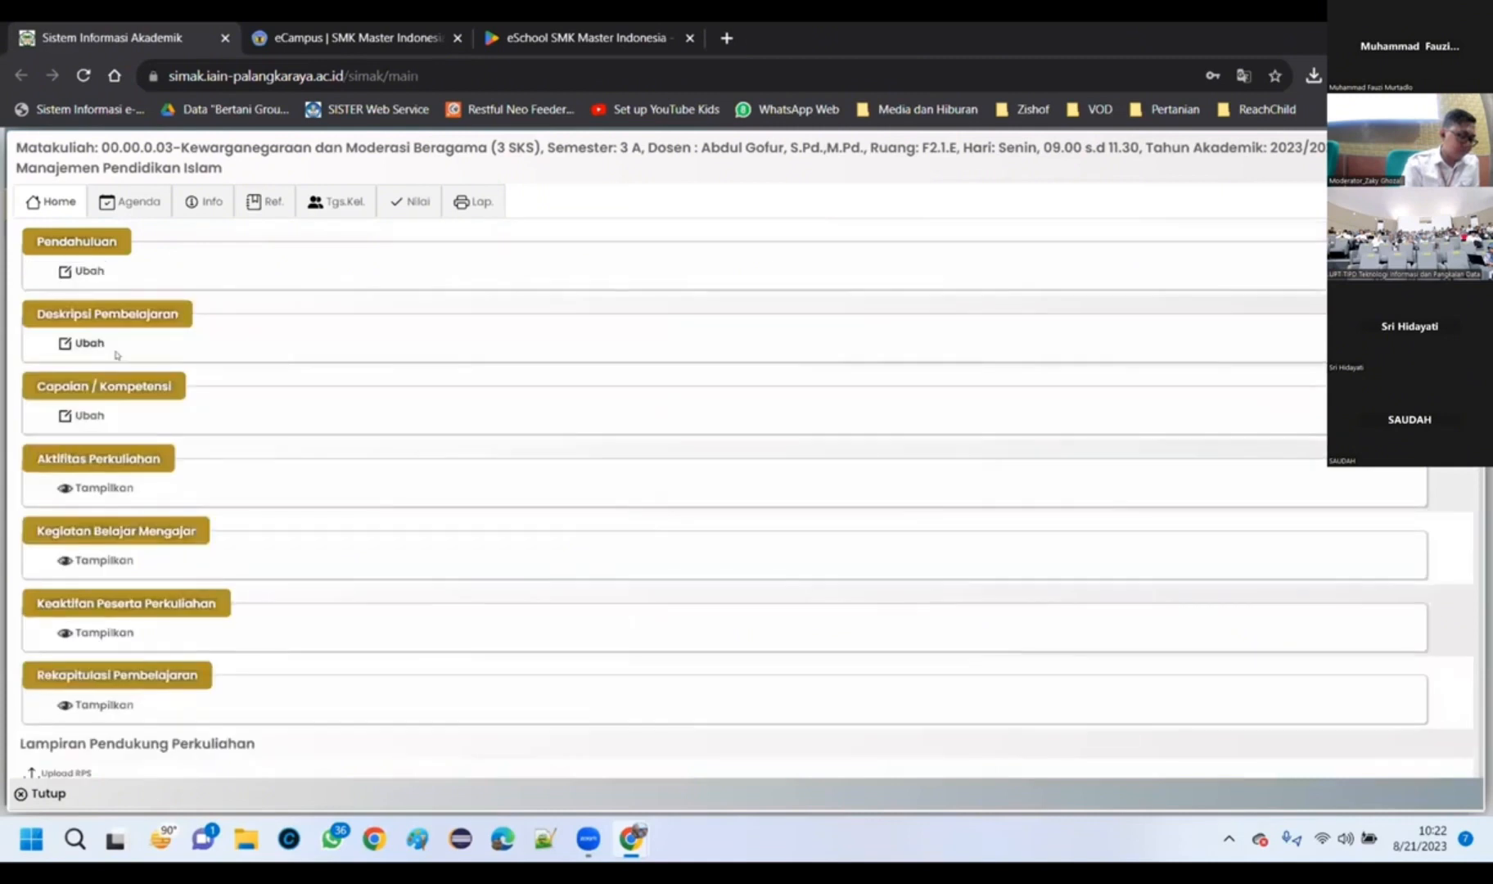
click(83, 345)
click(79, 347)
click(76, 414)
click(70, 417)
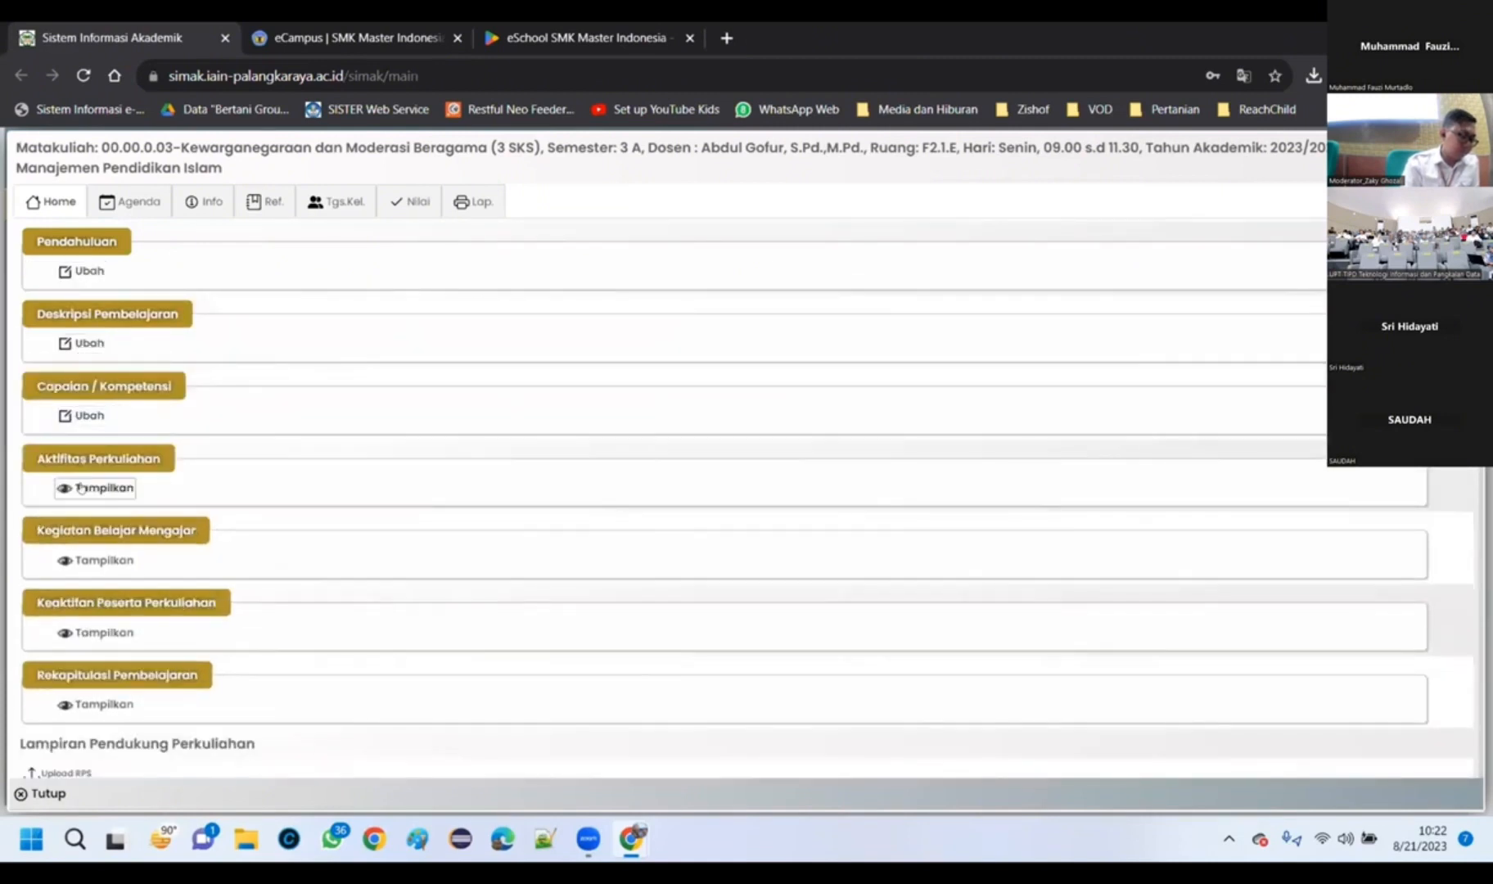
Step: Open the course's agenda for adding and changing meetings
click(135, 211)
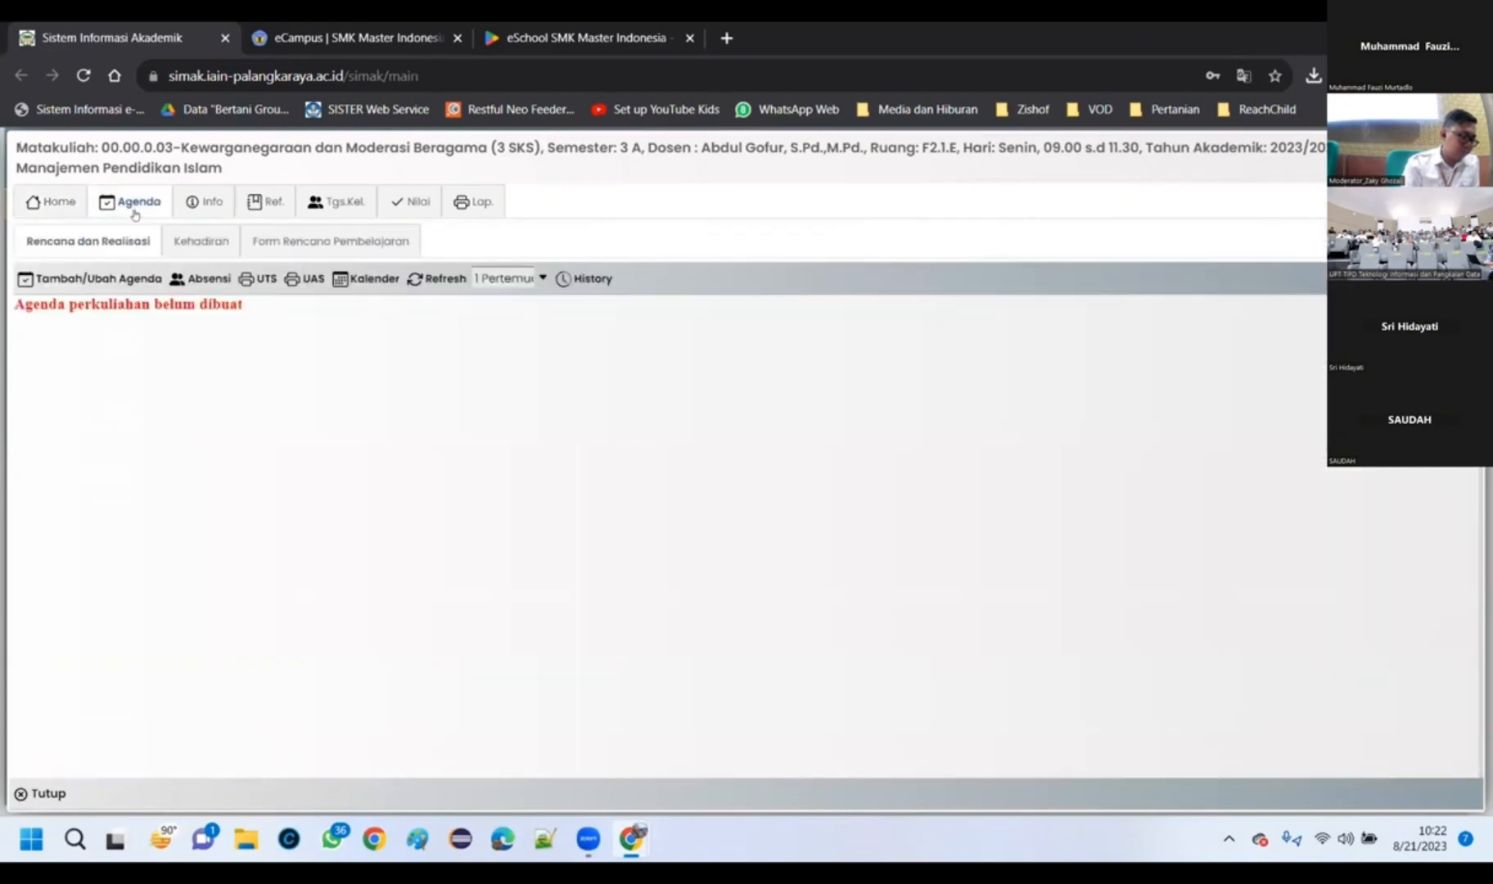
click(121, 281)
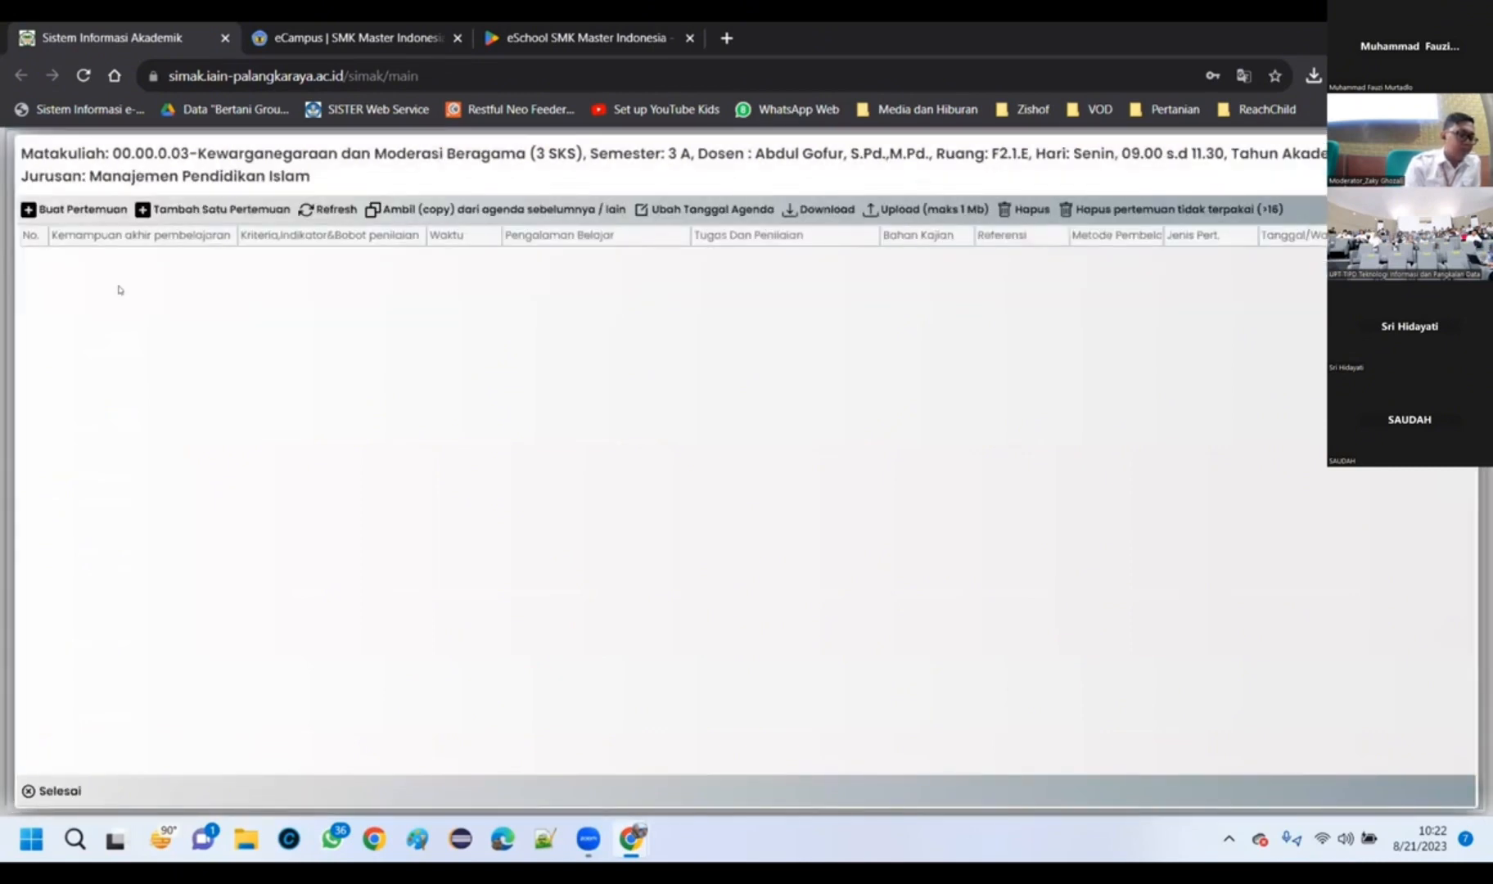
Step: Review the meeting creation form through its attachments, start date, attendance and exam options, and close it without saving
click(104, 220)
scroll(157, 325, down, 4)
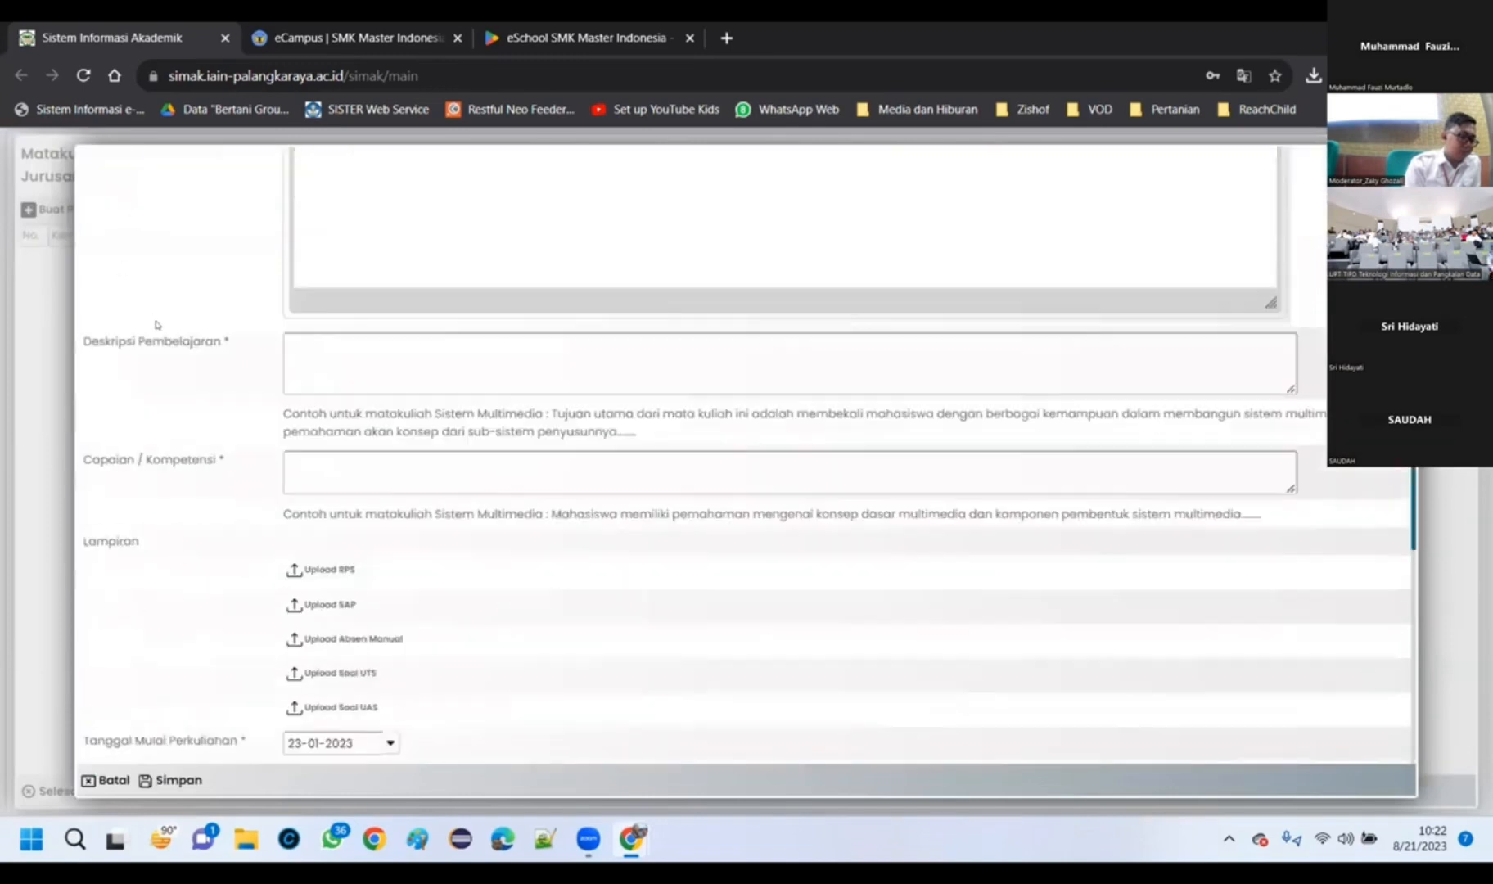
scroll(157, 325, down, 6)
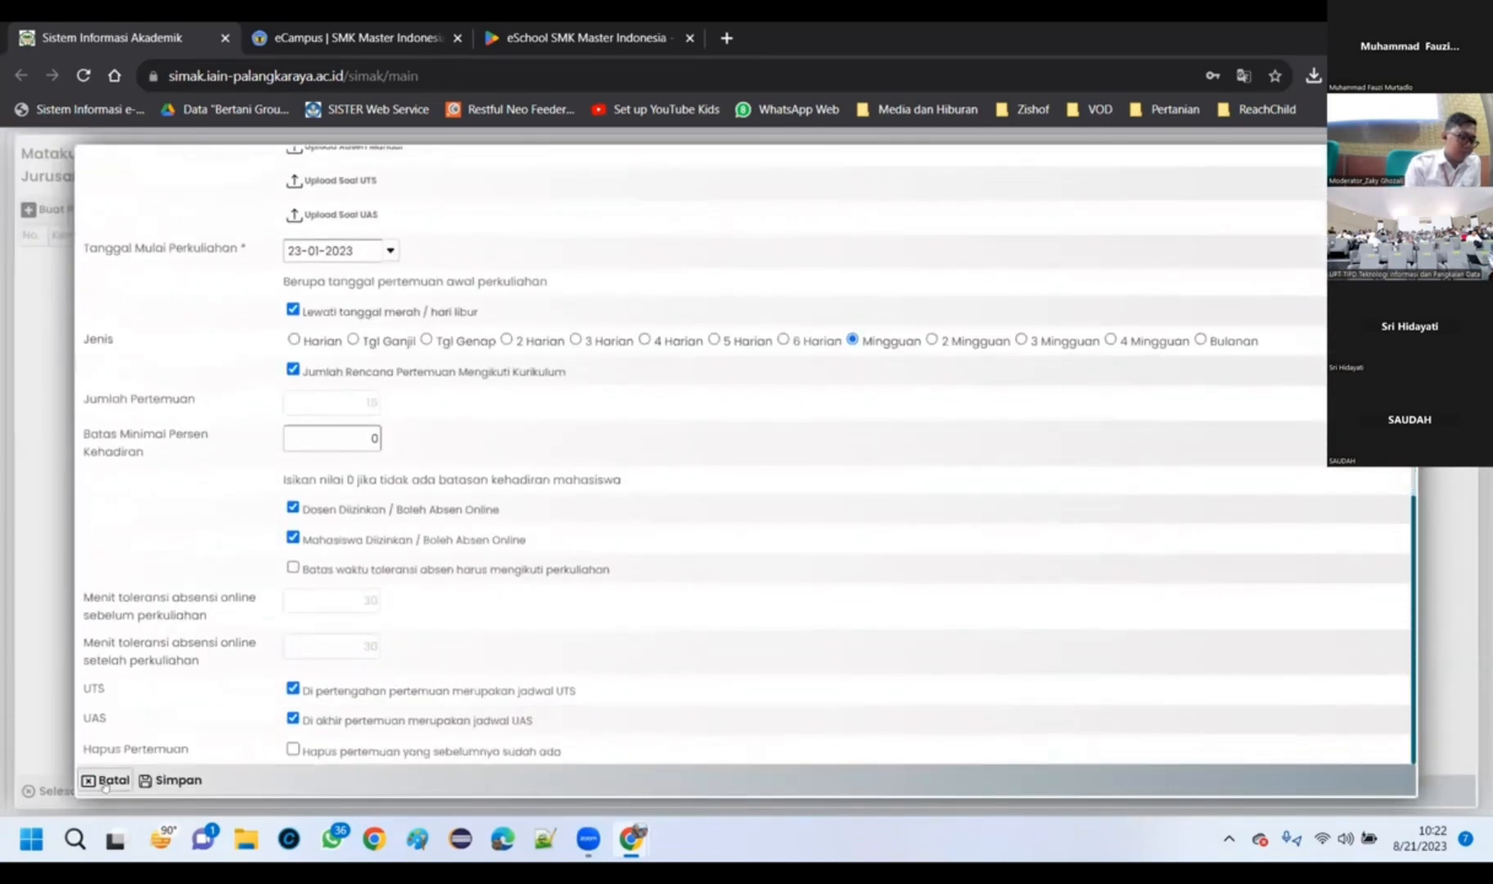
click(105, 782)
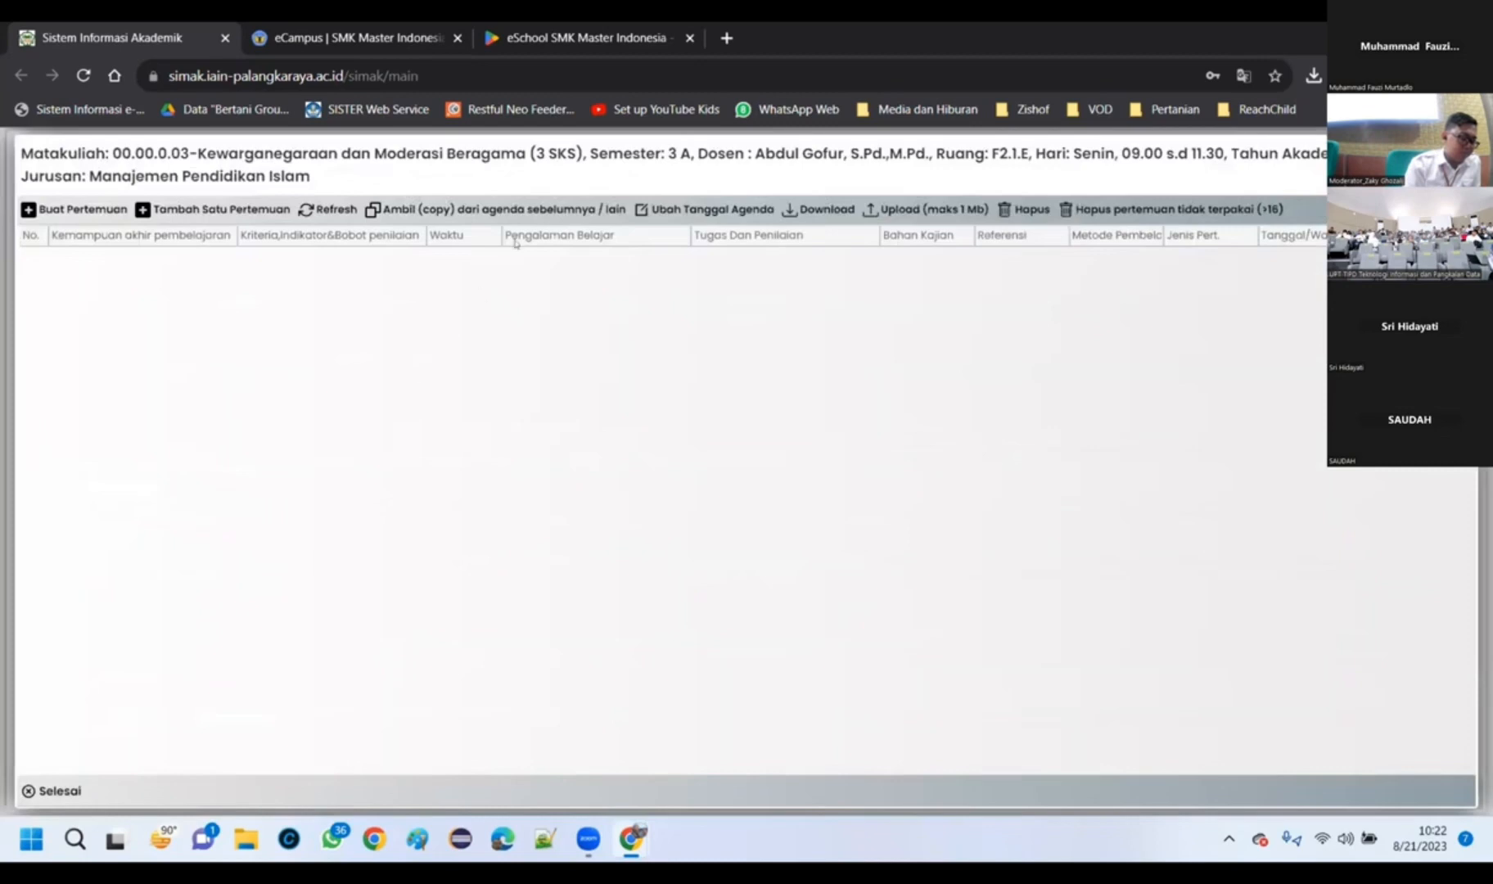
Step: Bring up the previous agendas available for copying and preview the materials of the first two lesson plans
click(519, 211)
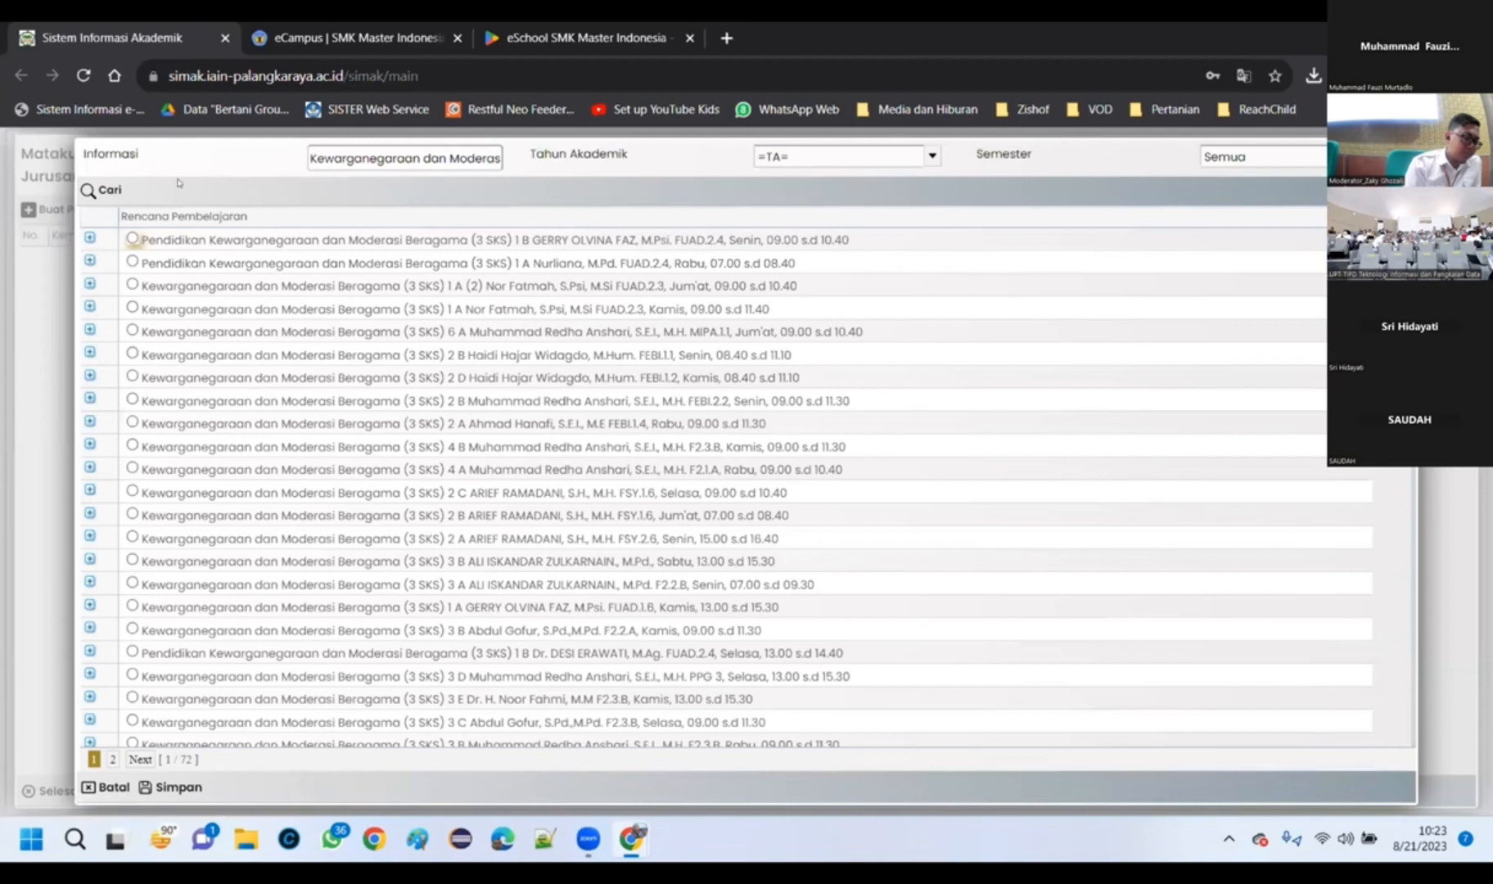
click(91, 240)
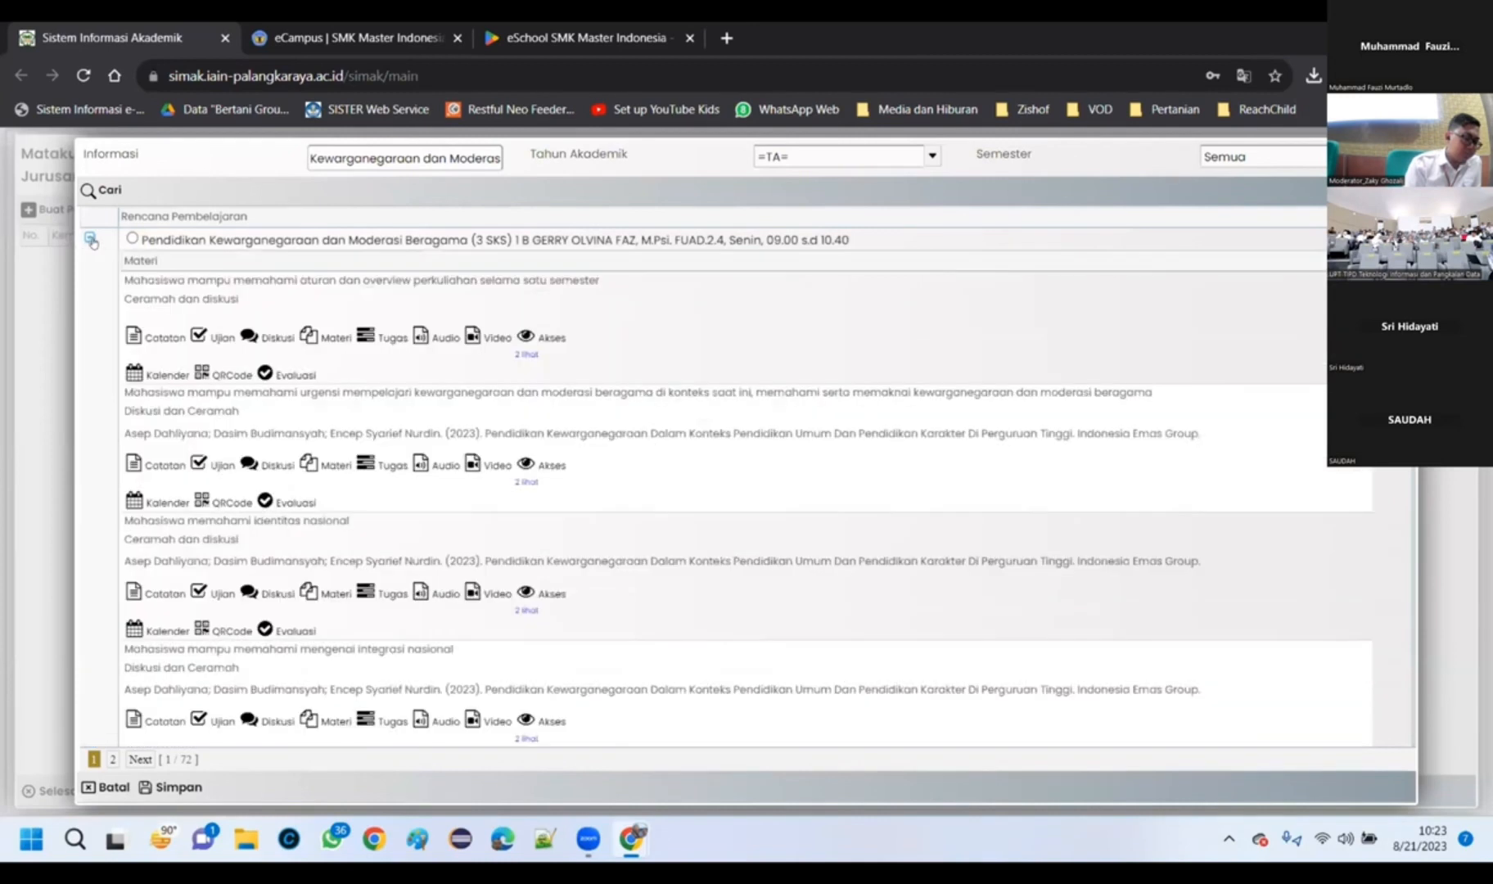
click(91, 240)
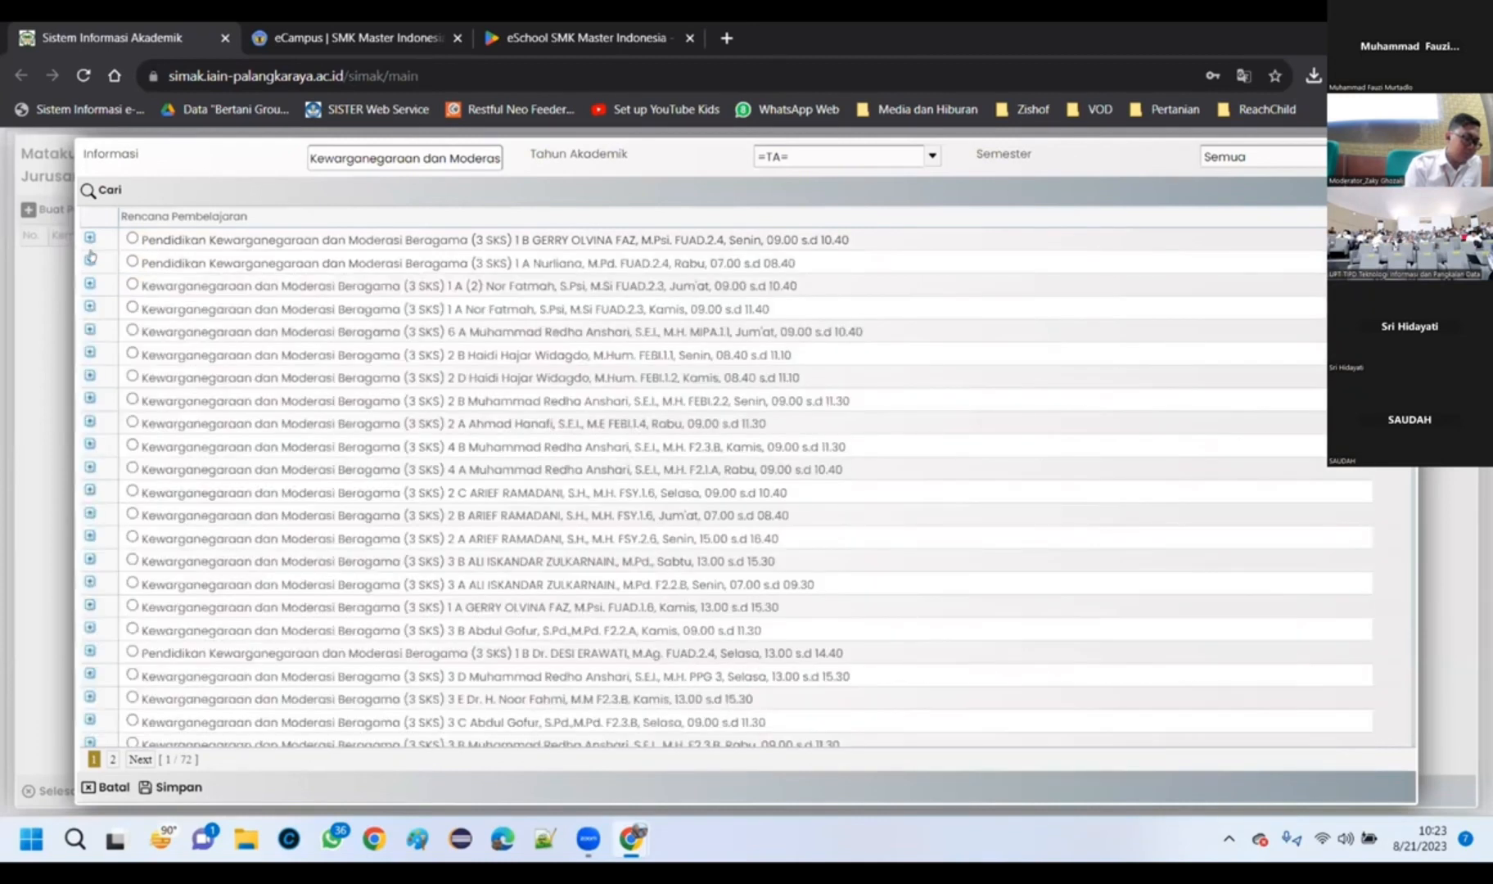
click(91, 258)
click(89, 258)
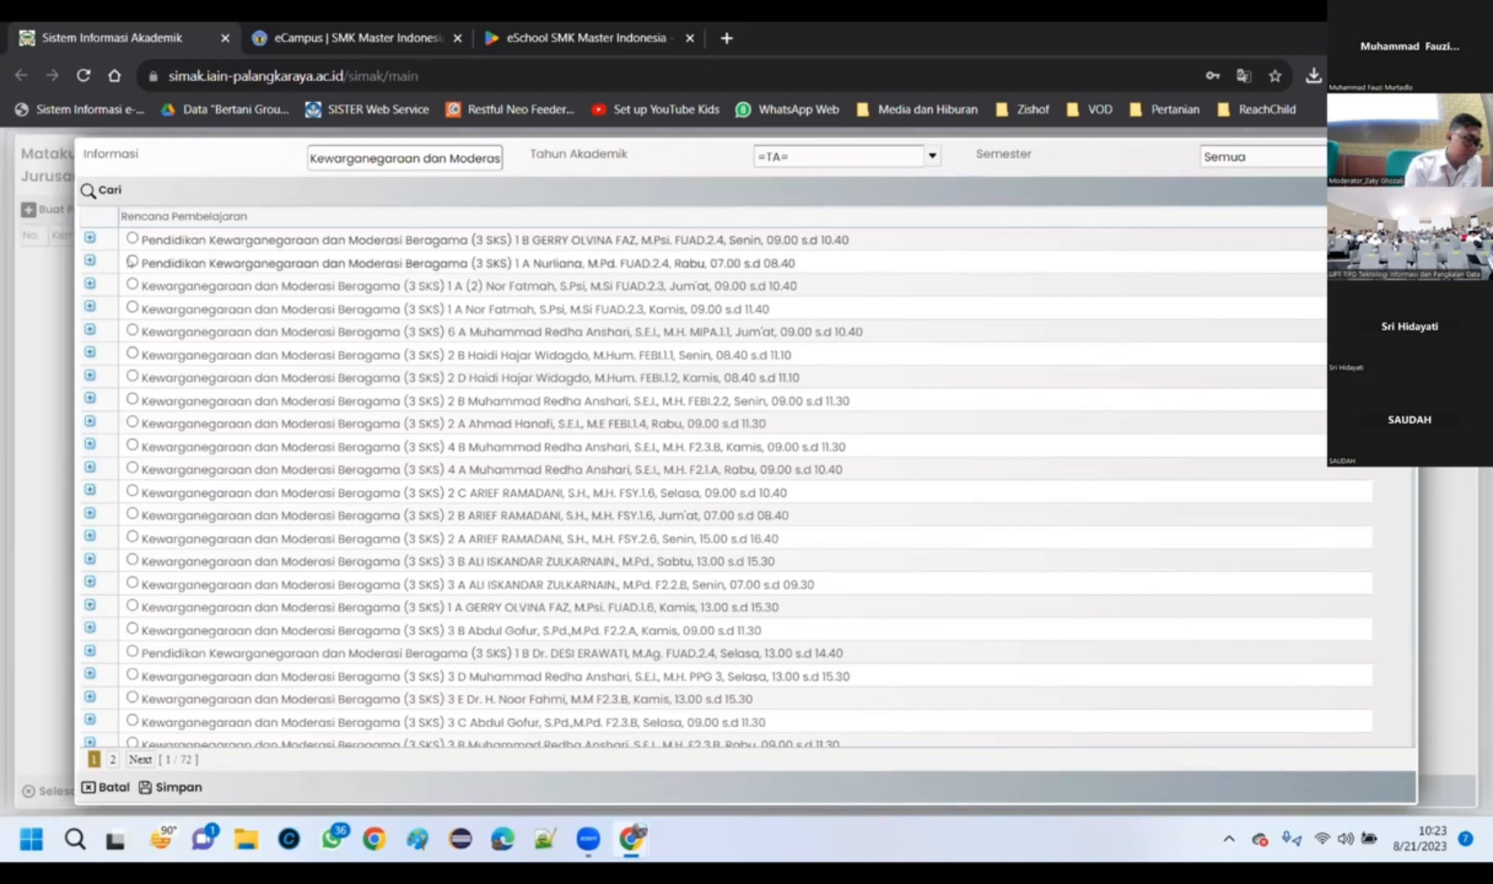
Step: Filter the lesson plans available for copying to academic year 2022/2023
click(827, 155)
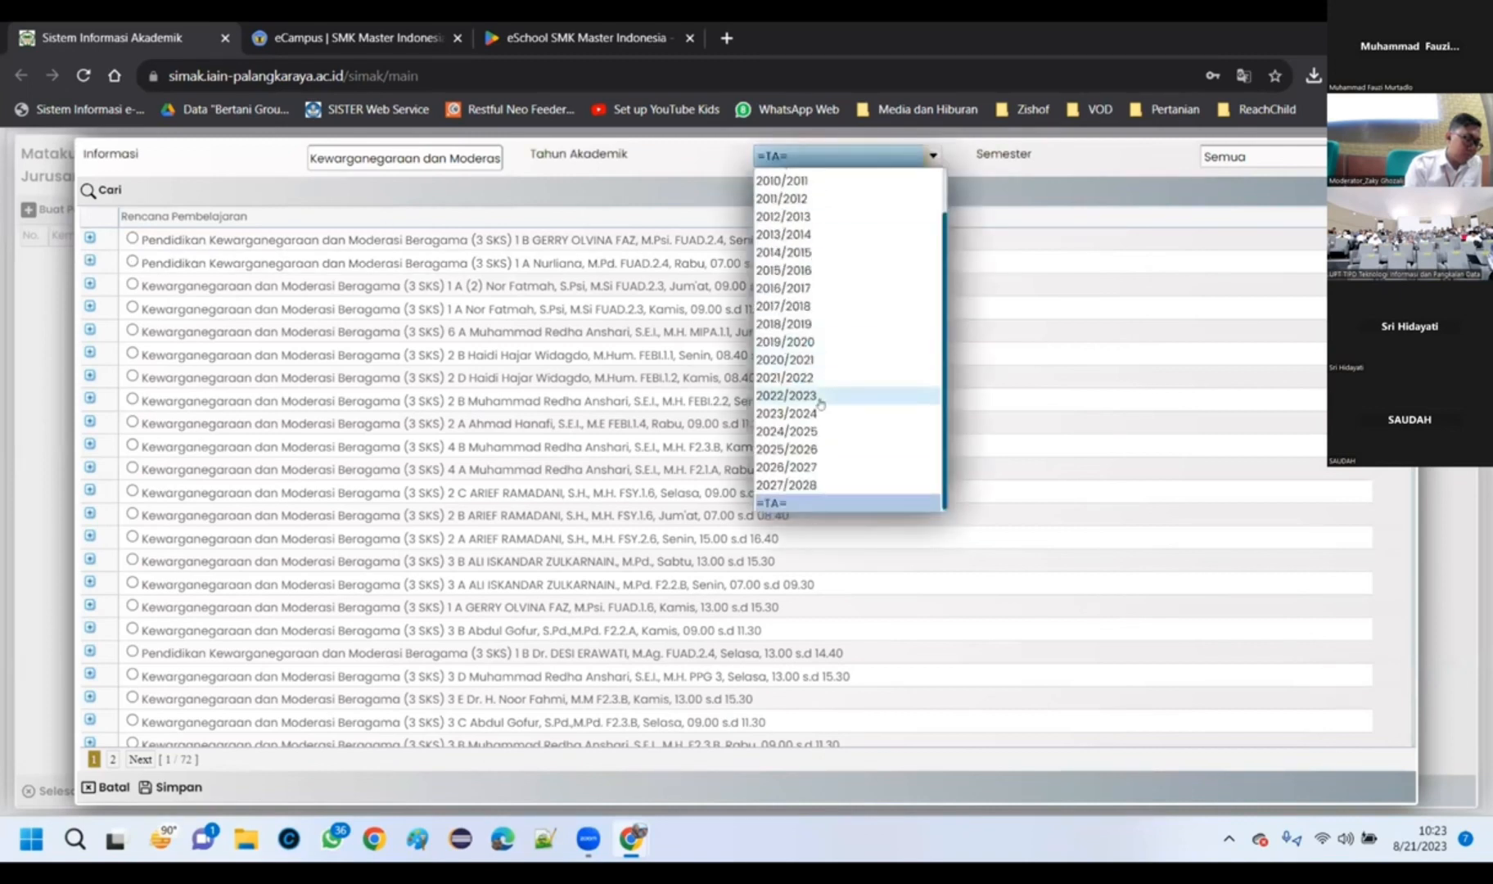
click(820, 396)
click(107, 190)
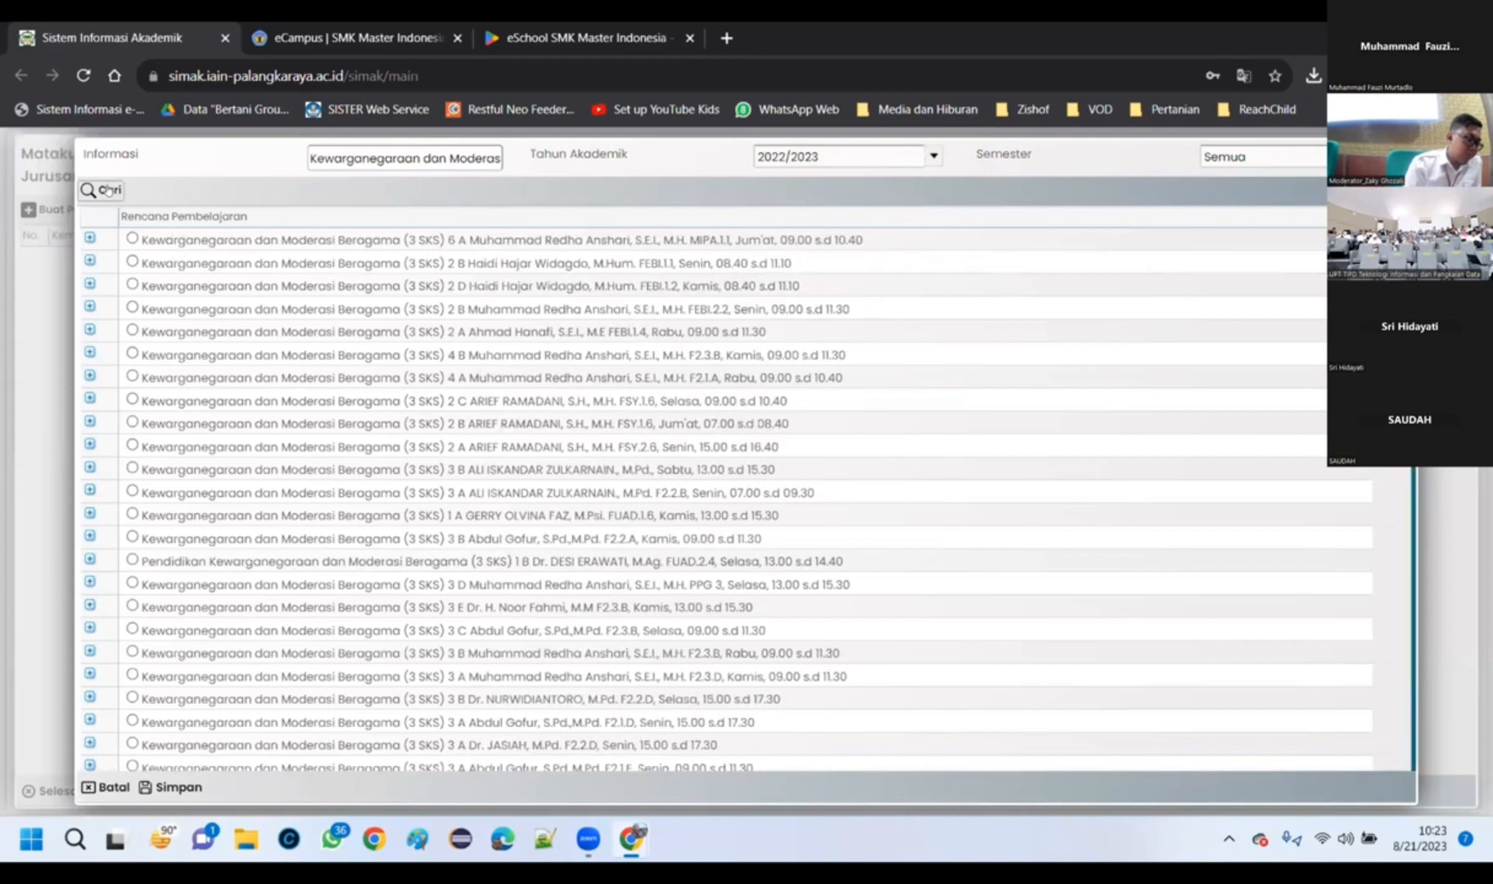
Step: Preview the 2022/2023 plans of class 6 A MIPA.1.1 and class 2 B FEBI.1.1, collapsing each one again
click(90, 236)
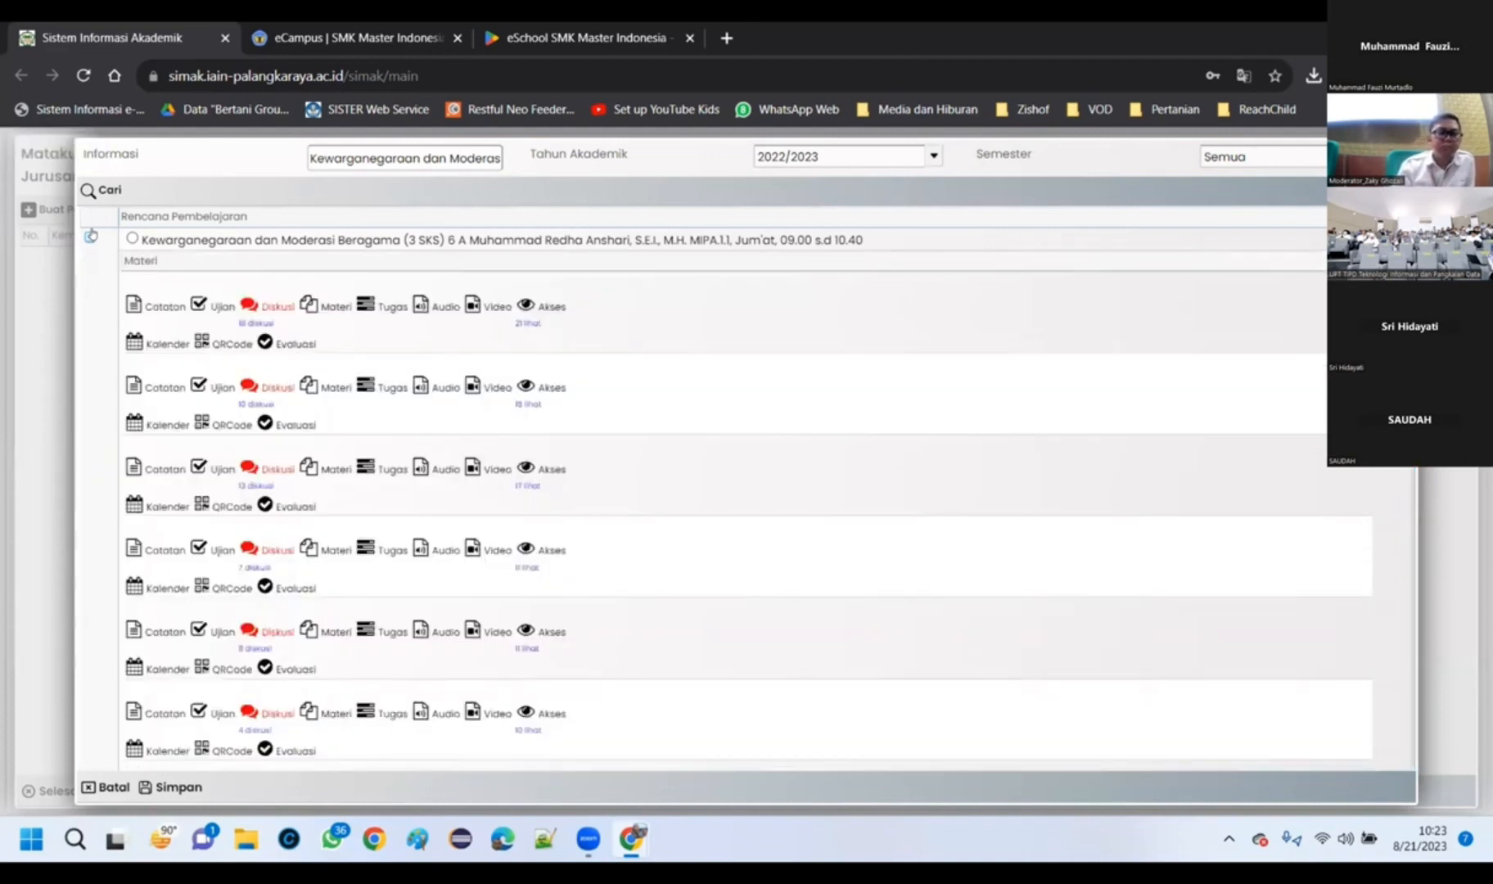
click(91, 237)
click(91, 262)
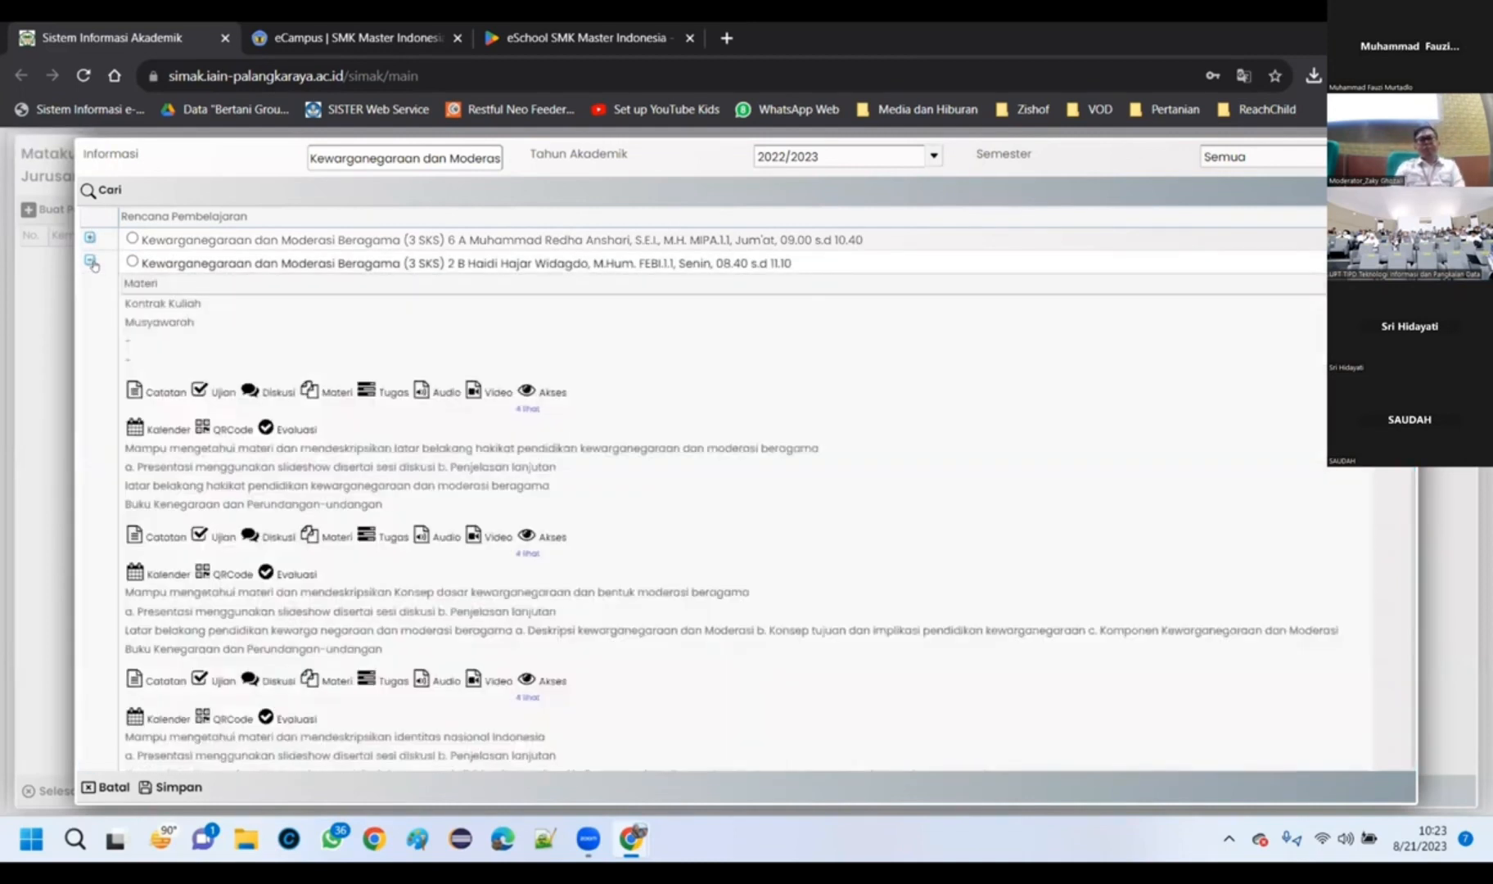
click(91, 262)
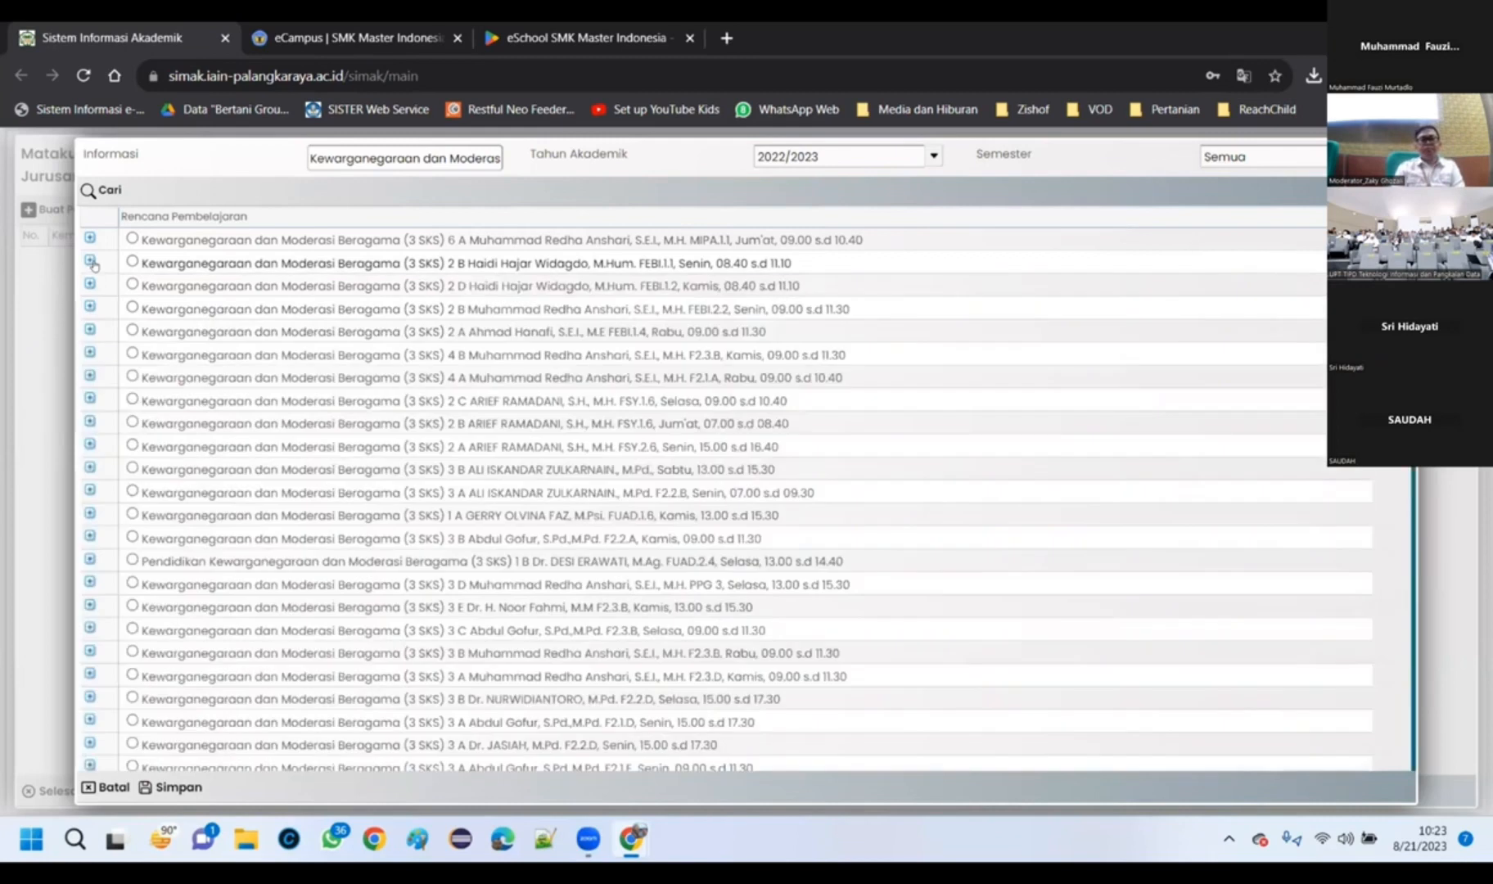
Step: Copy the lesson plan of class 2 D FEBI.1.2, Kamis 08.40 s.d 11.10, into the course agenda and look through the copied meetings
click(88, 285)
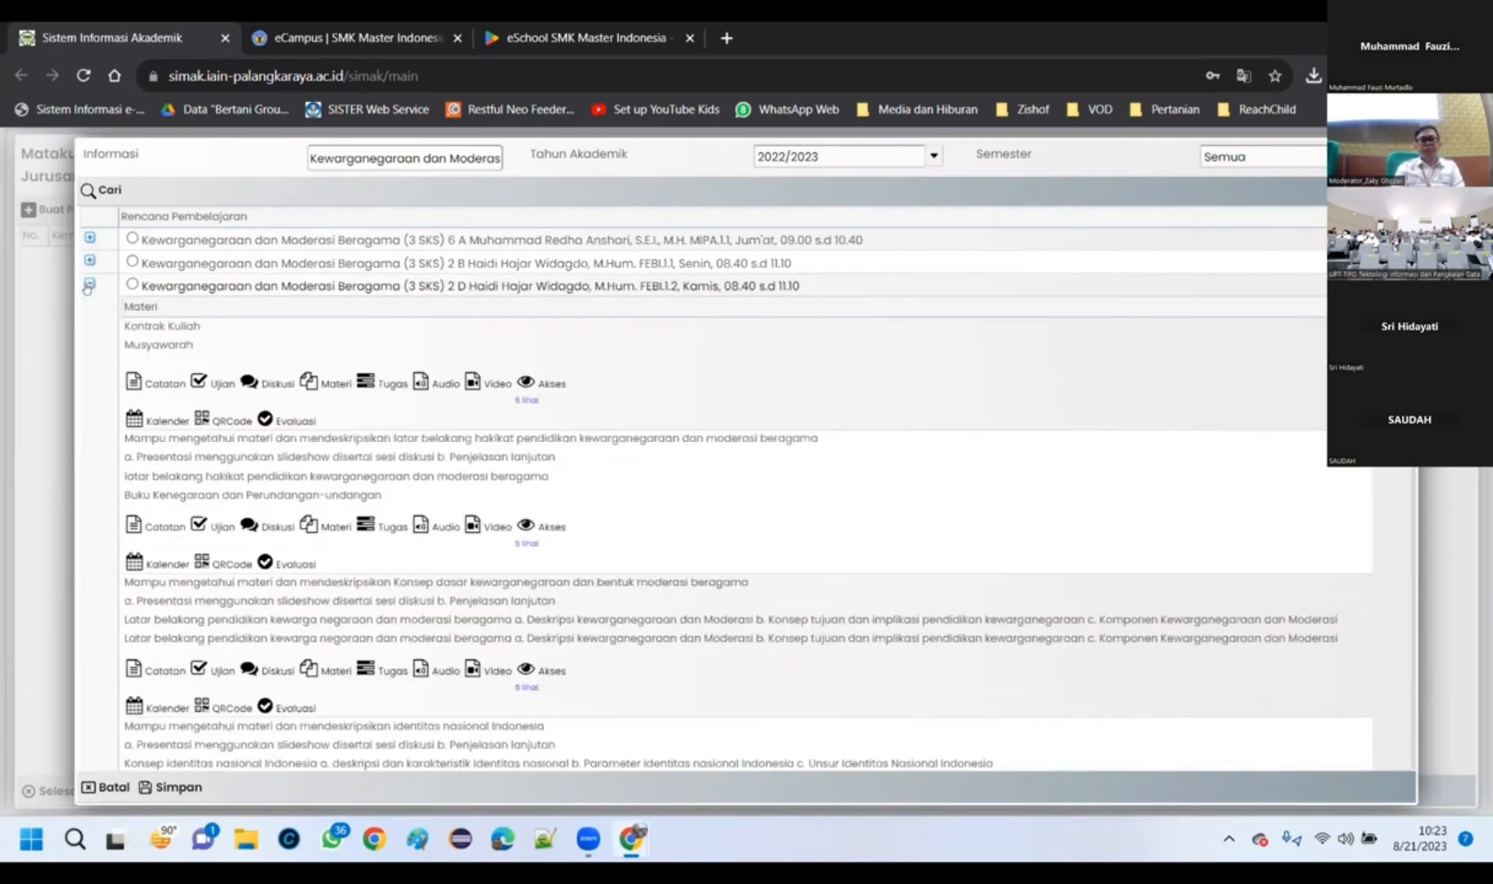
click(132, 284)
mouse_move(167, 828)
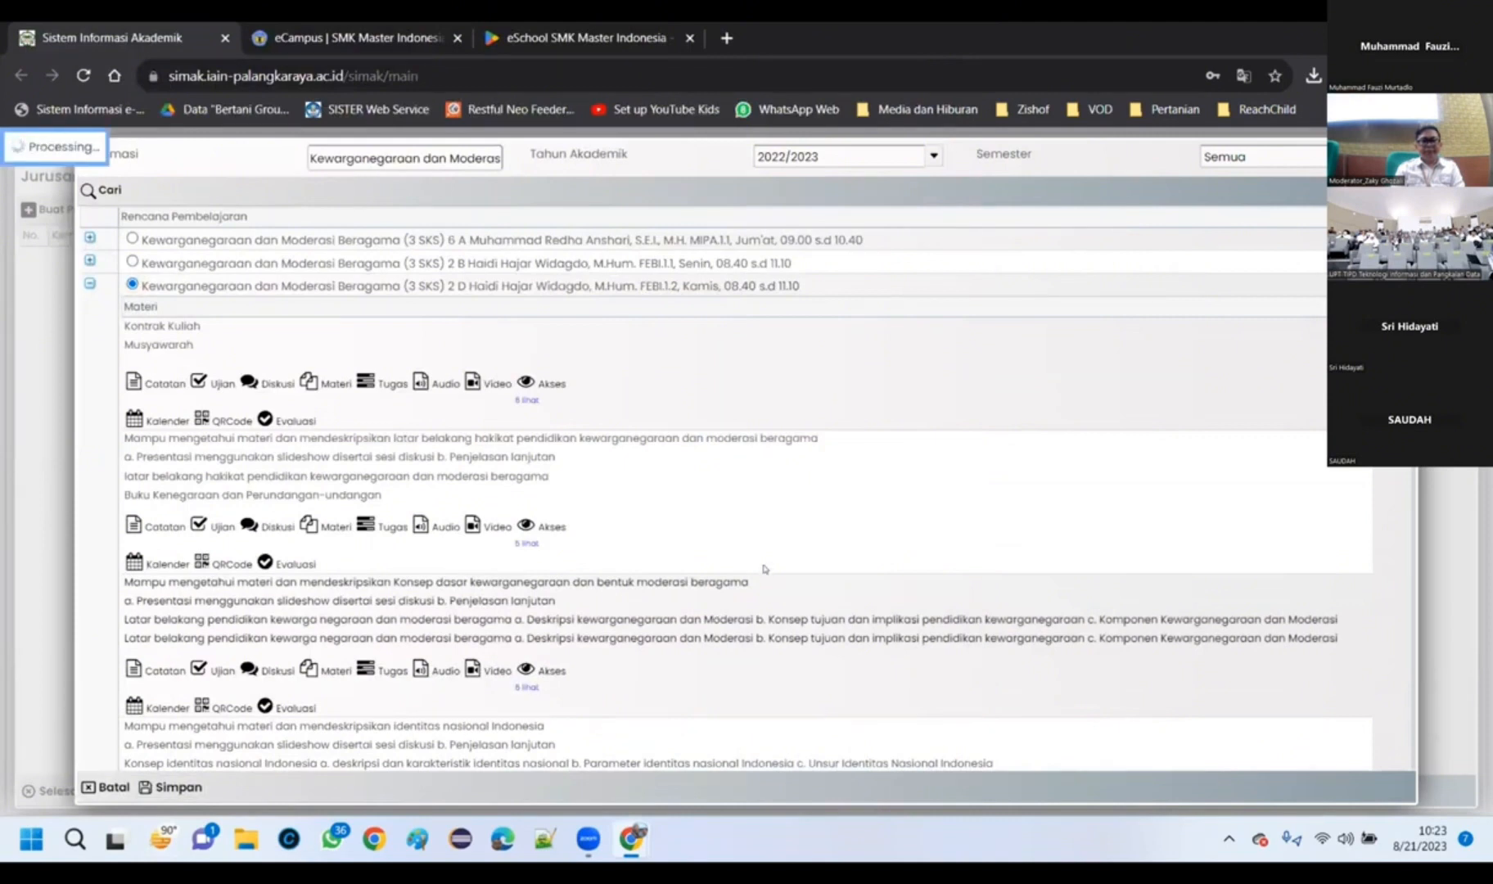
scroll(1034, 488, down, 15)
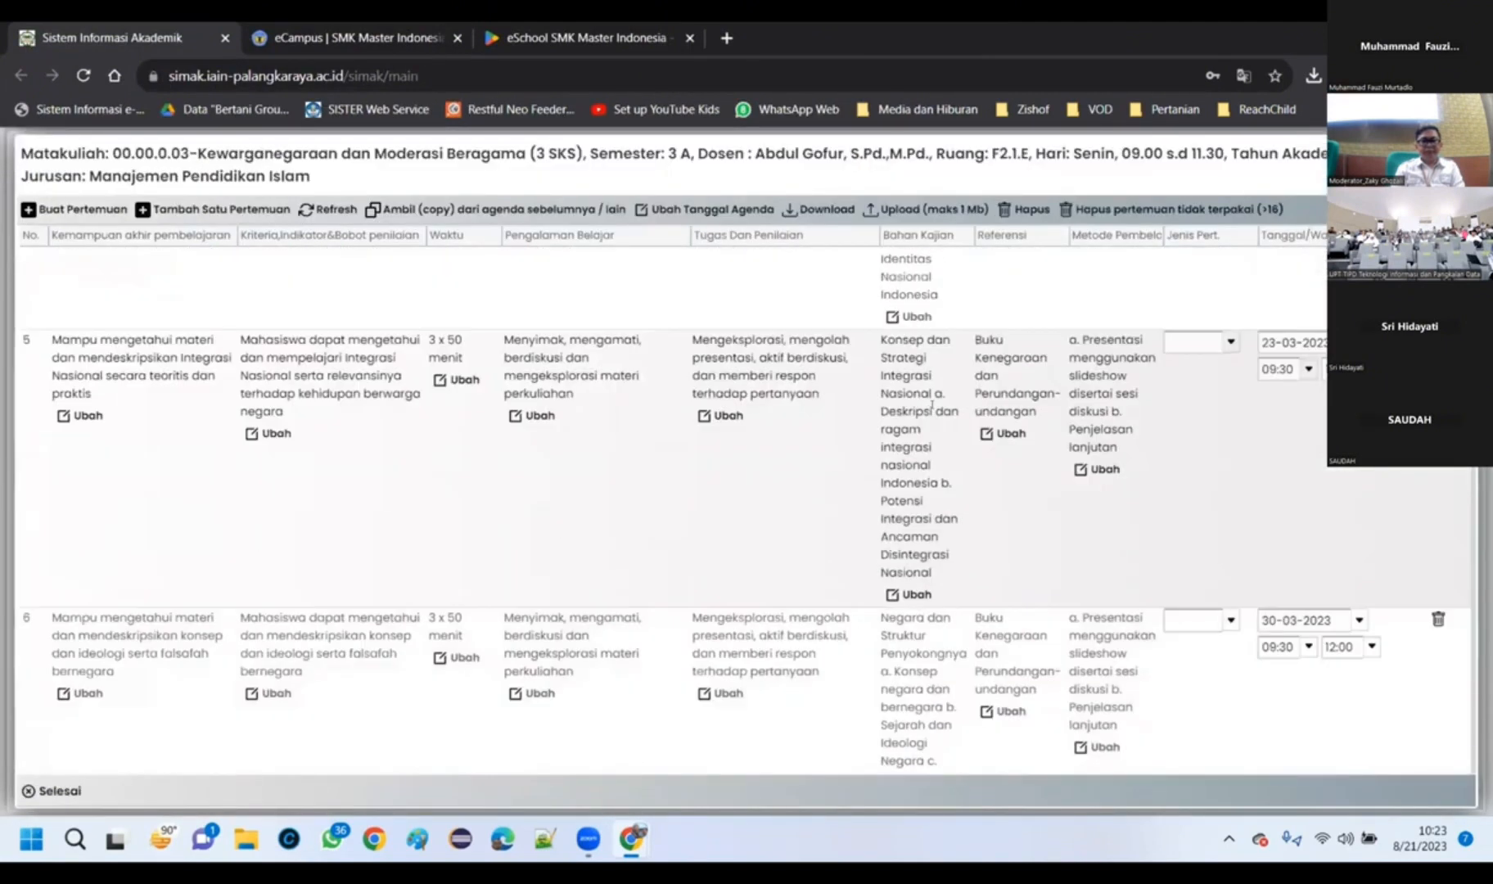
scroll(882, 420, up, 15)
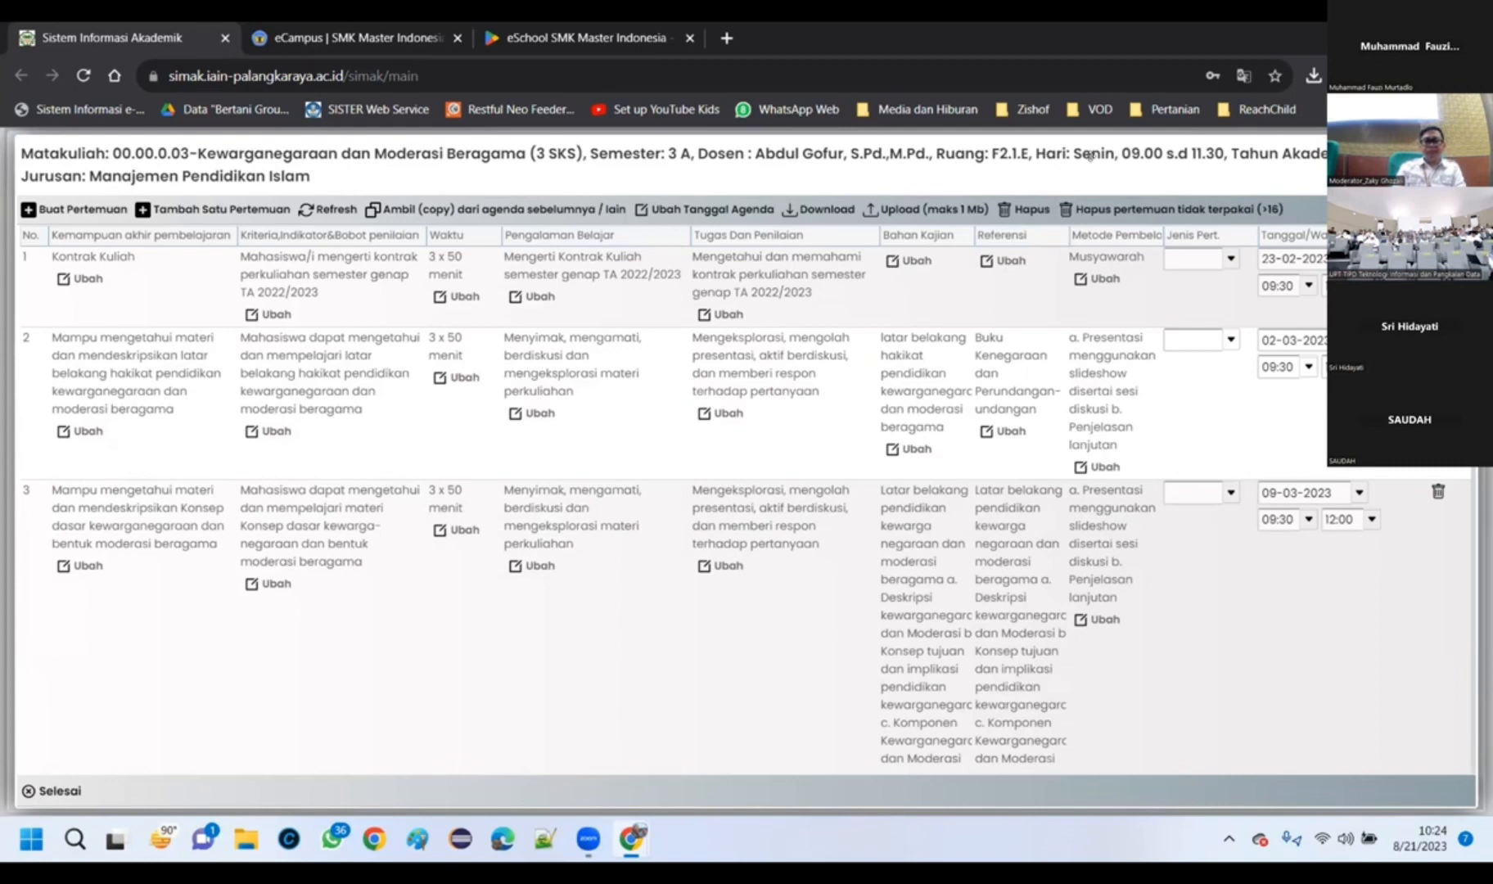
Step: Start changing the agenda dates and set the start date to 25-09-2023
click(690, 215)
click(592, 243)
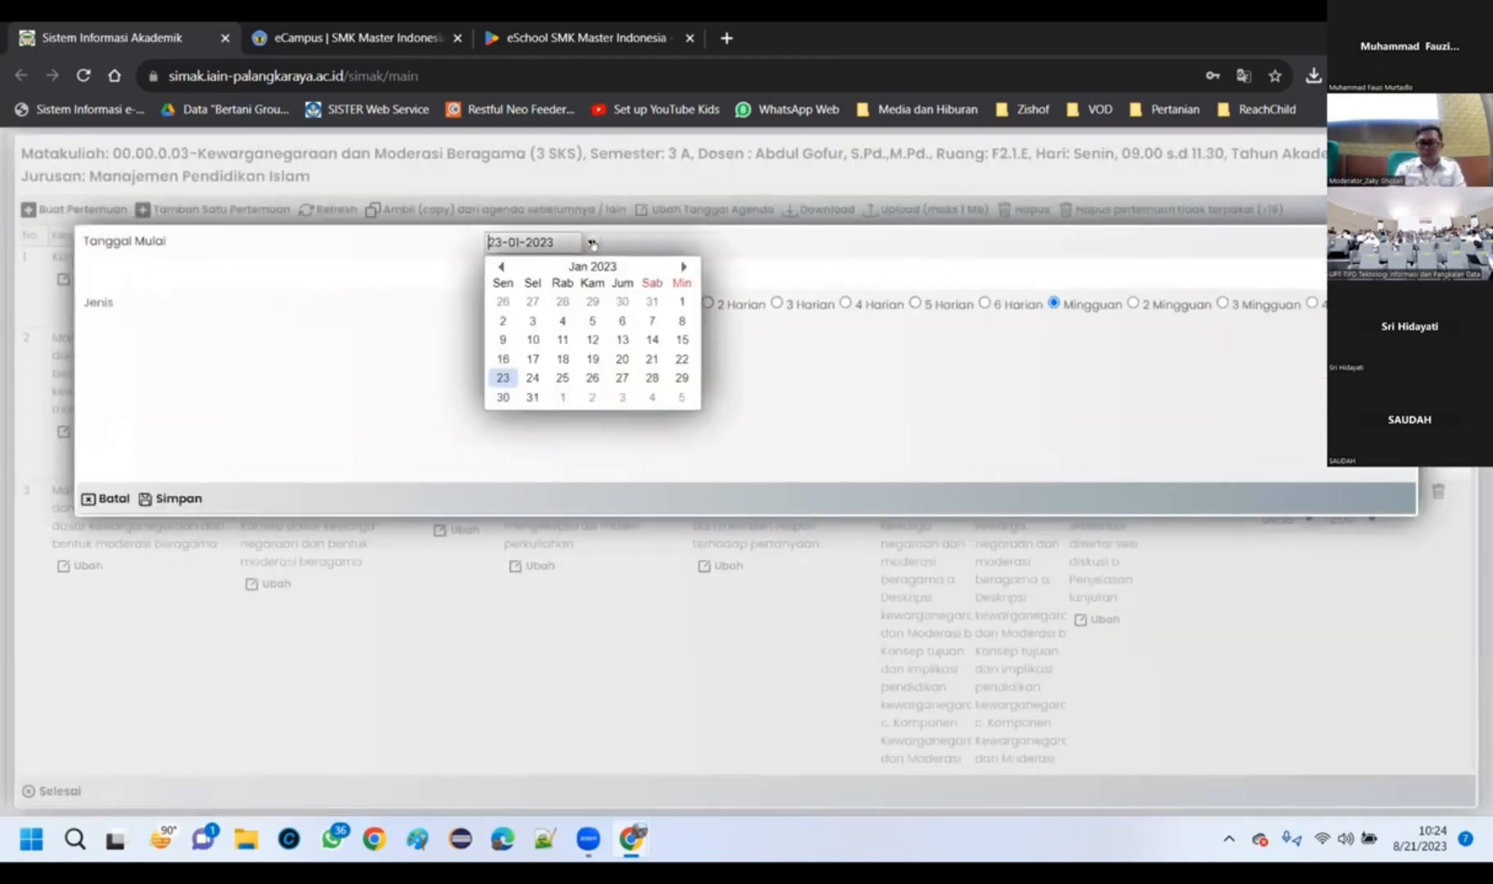
click(577, 266)
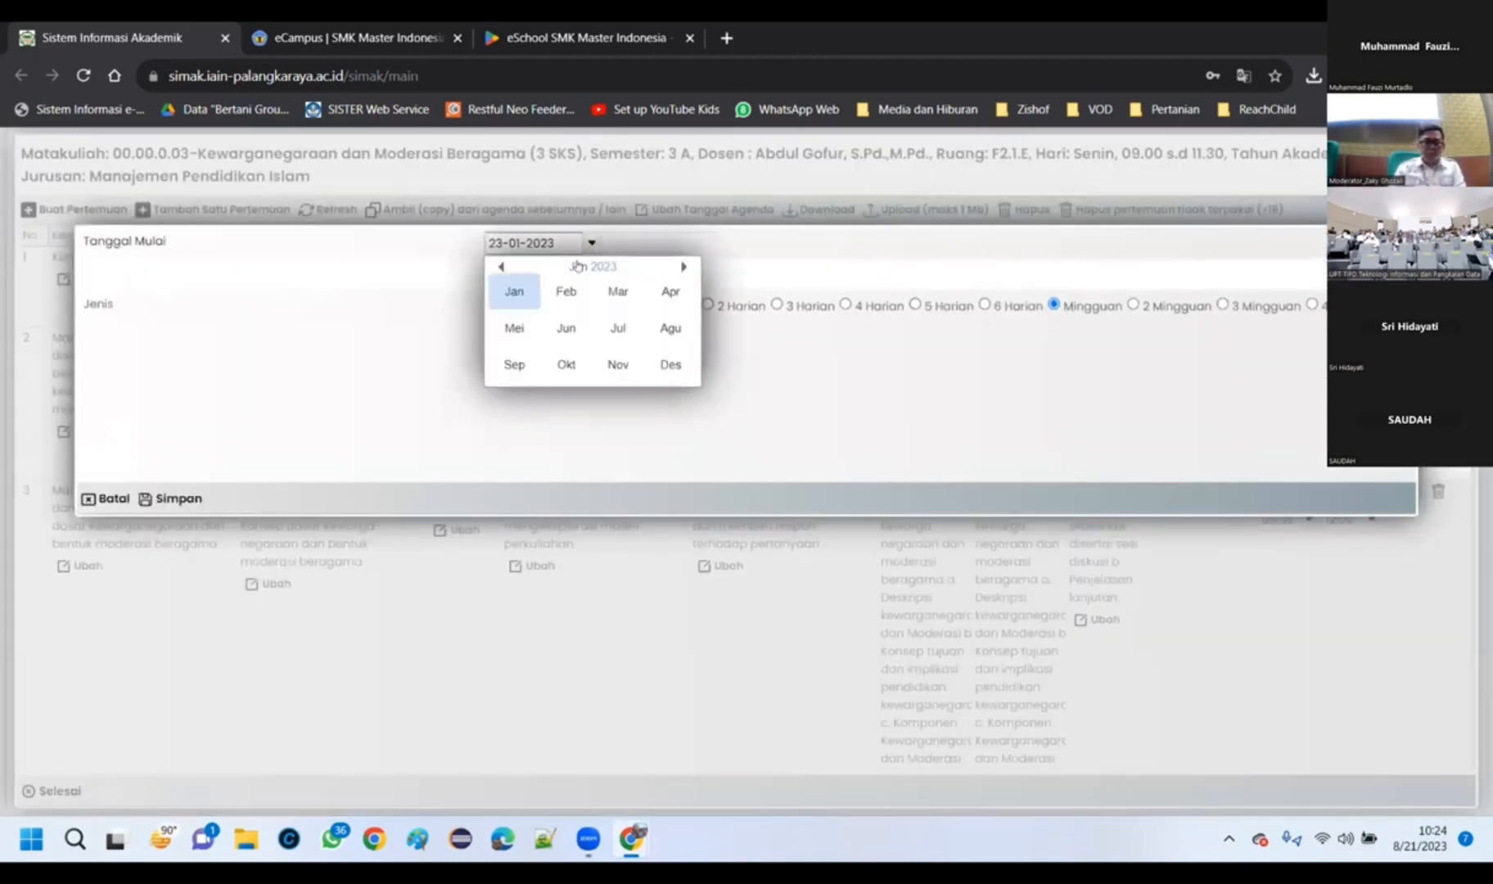
click(516, 365)
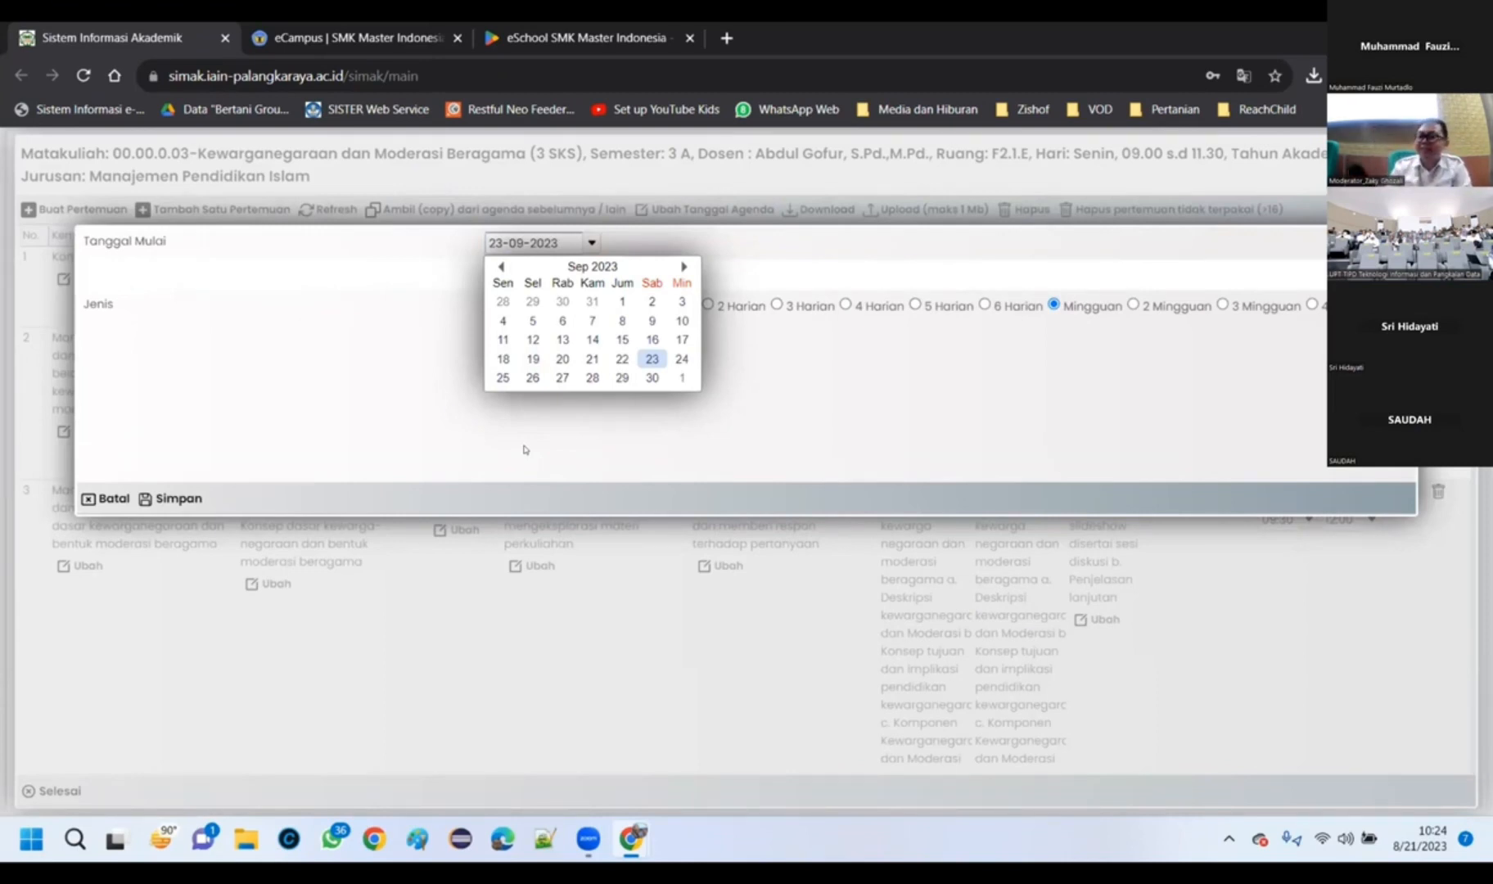
mouse_move(1437, 860)
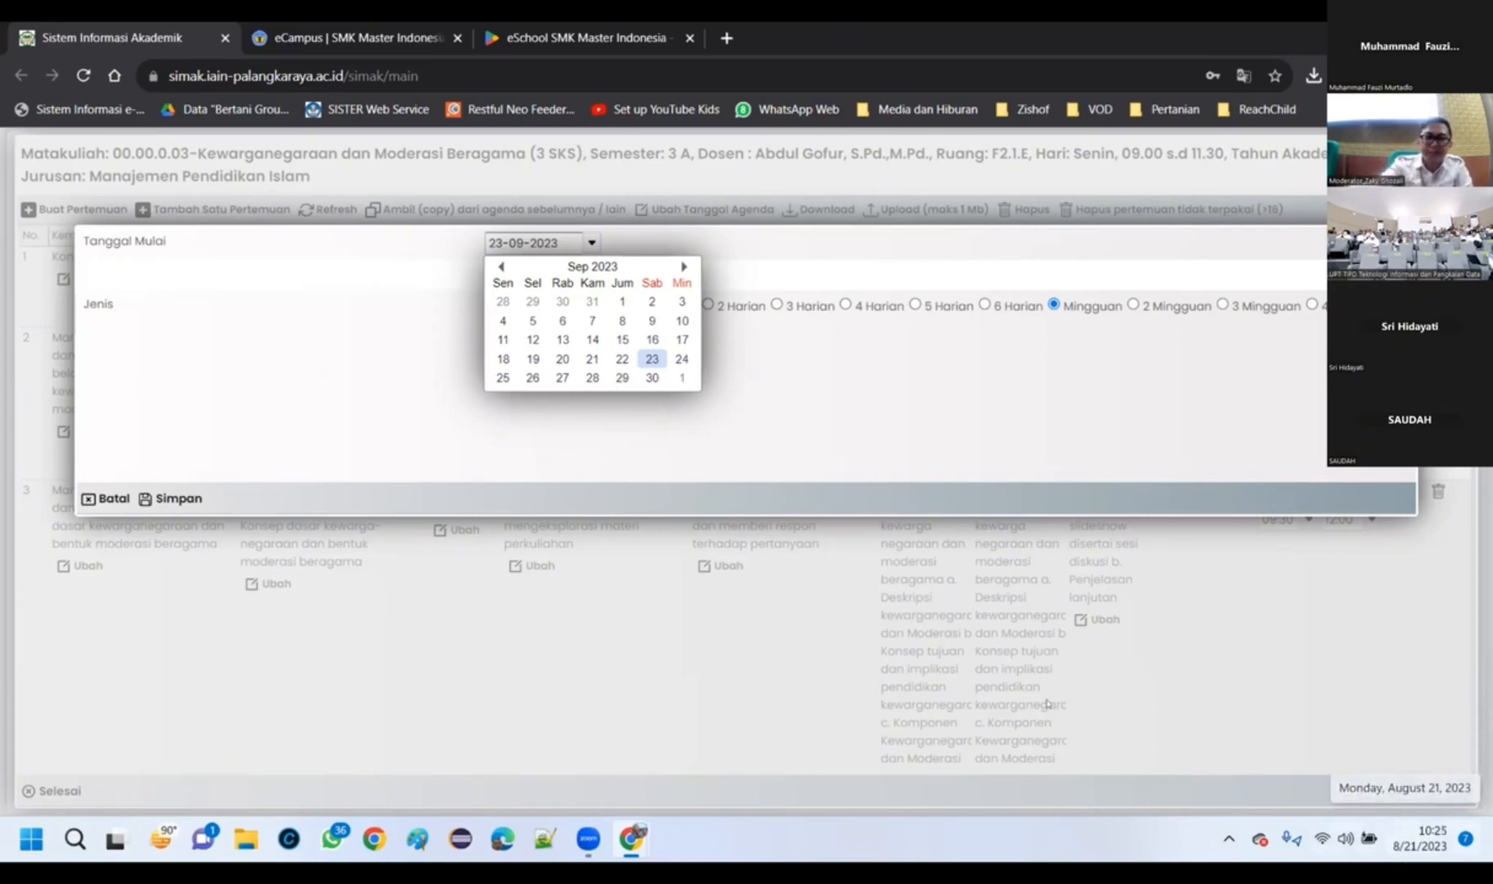
click(503, 378)
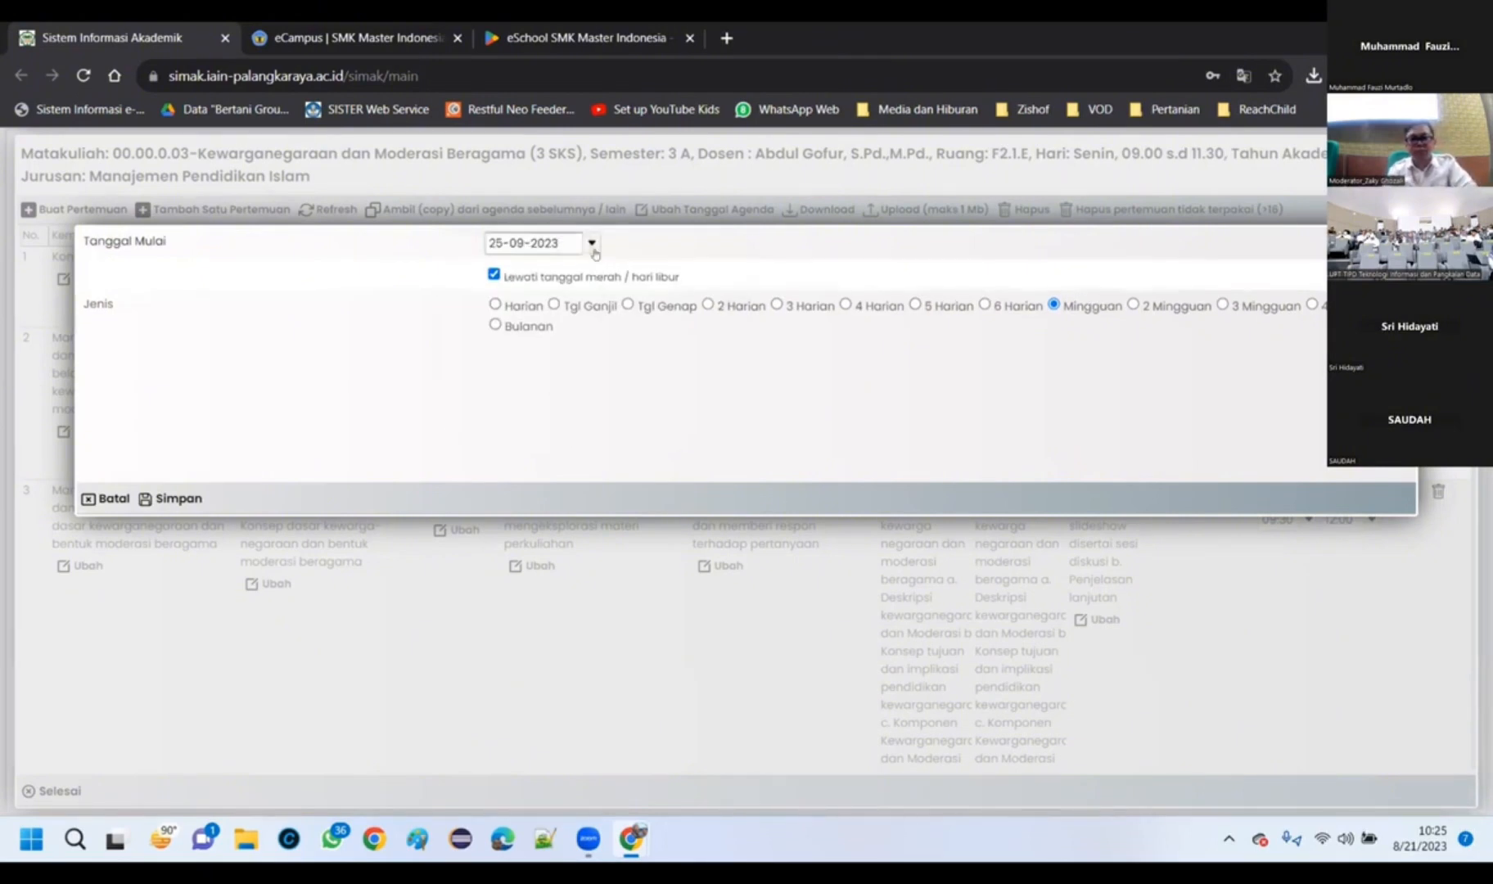
Step: Correct the agenda's start date to 21-08-2023
click(591, 244)
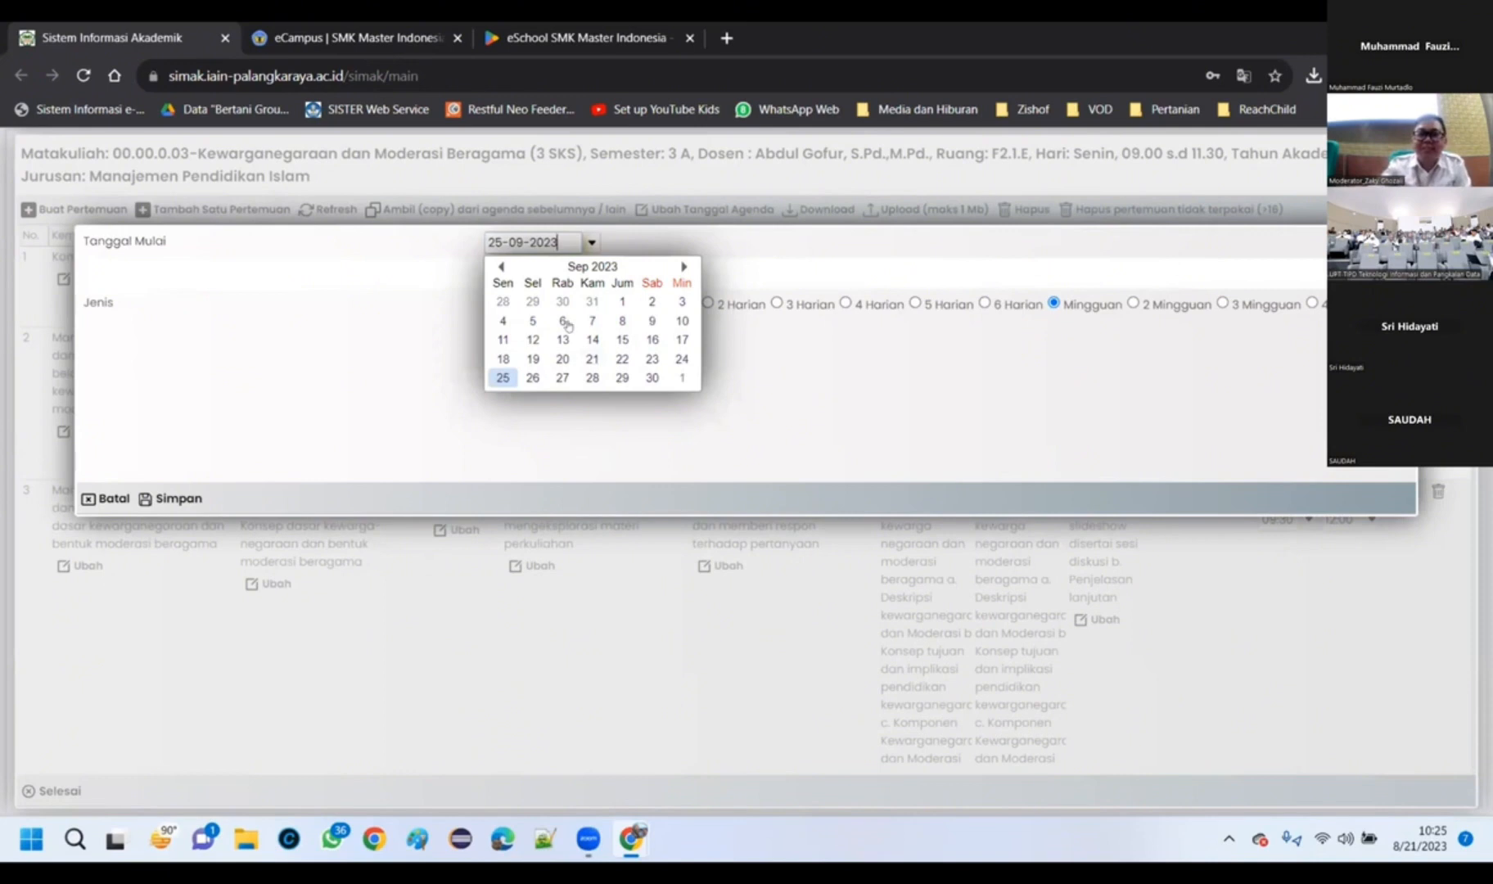
click(580, 270)
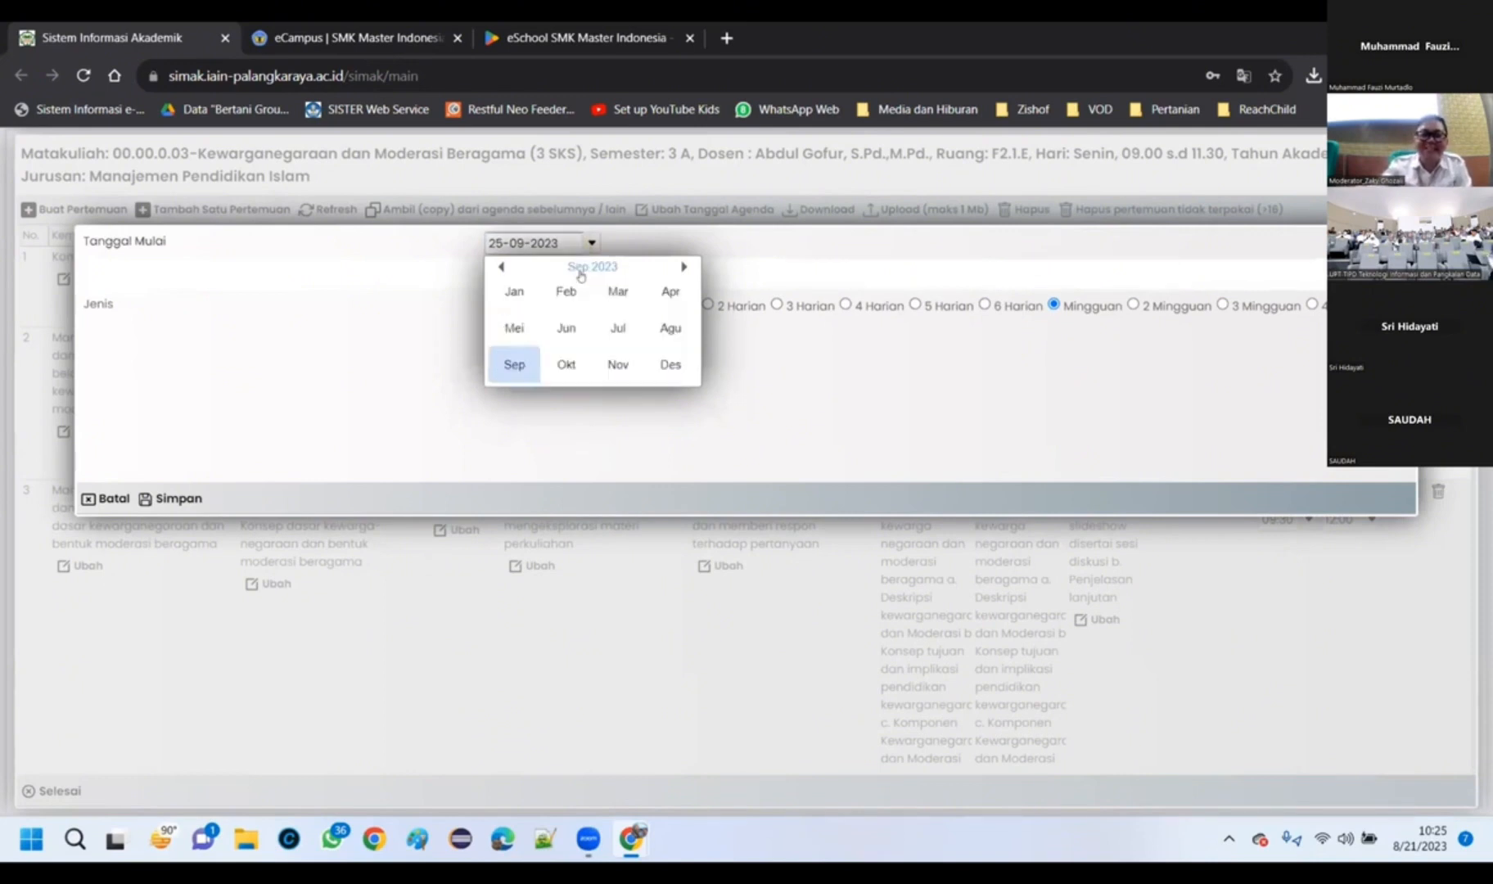
click(669, 331)
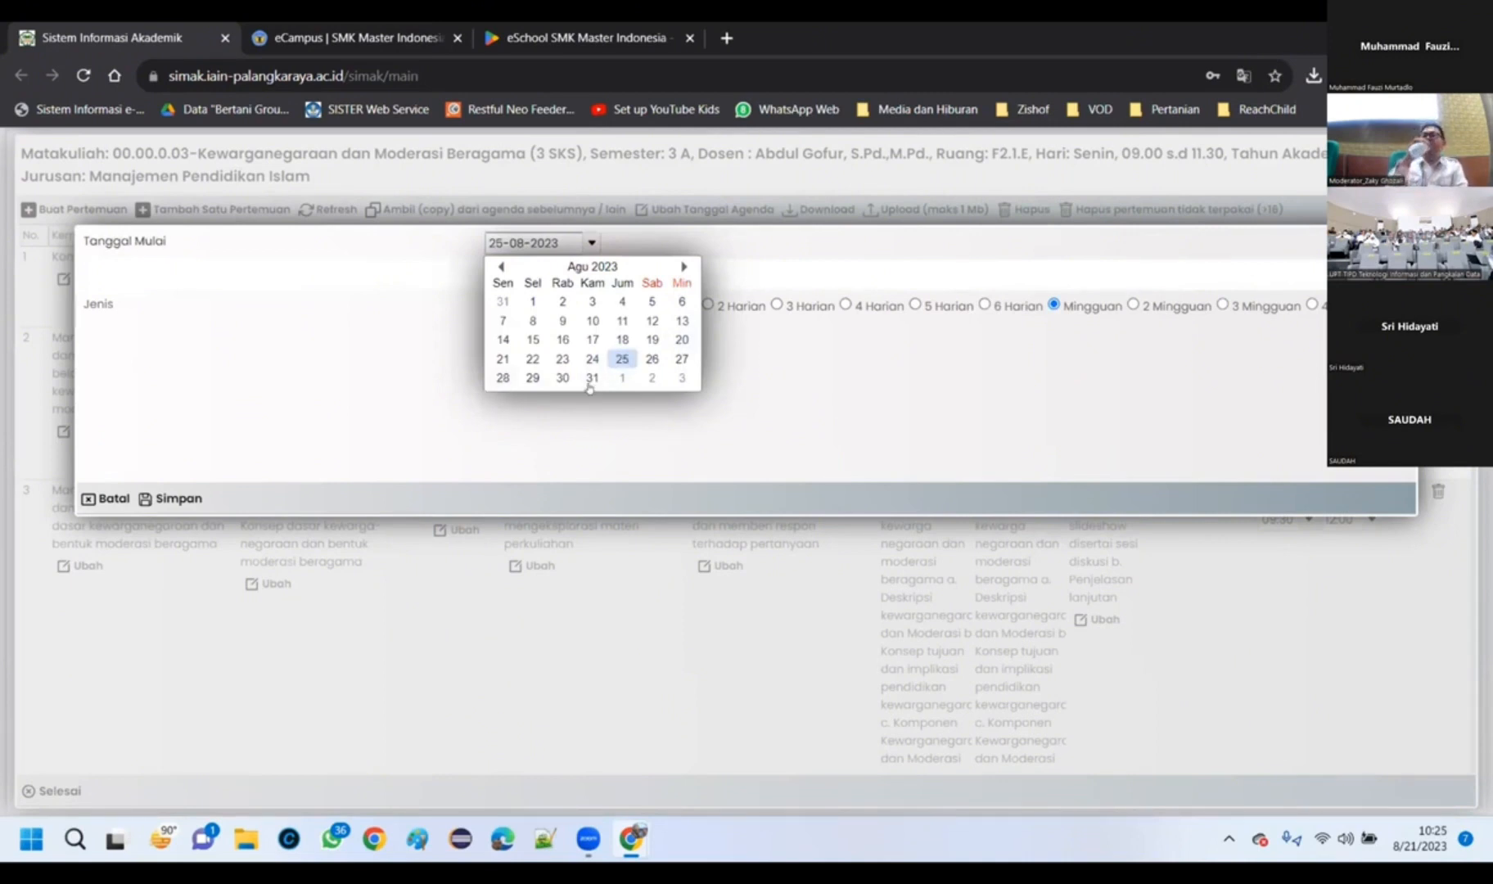
click(502, 360)
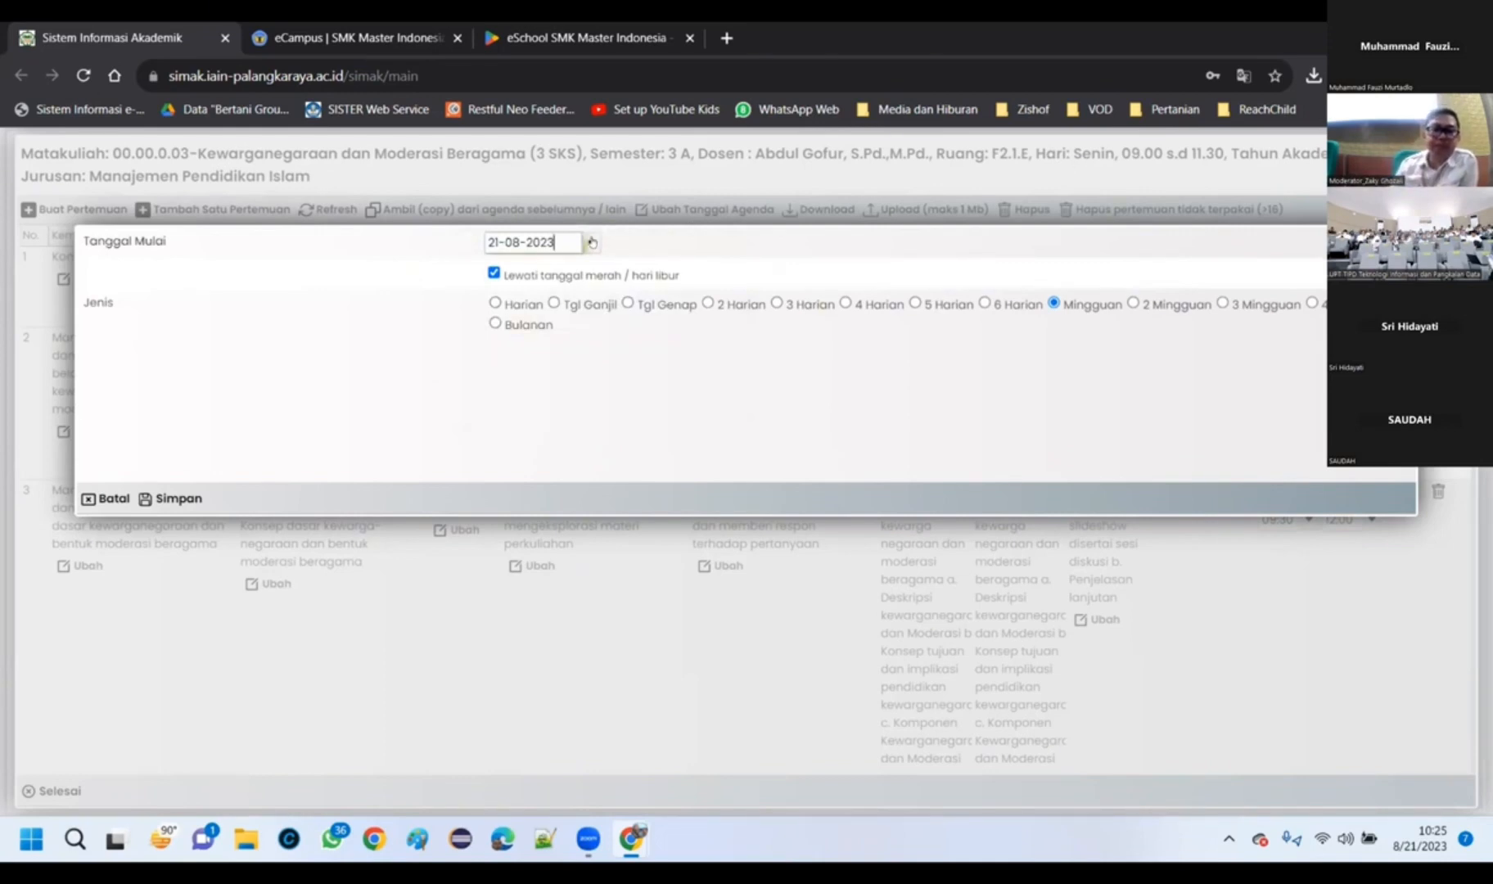
Step: Save the agenda's new weekly start date and review the rescheduled dates from meeting 1 through the UAS in meeting 16
click(195, 501)
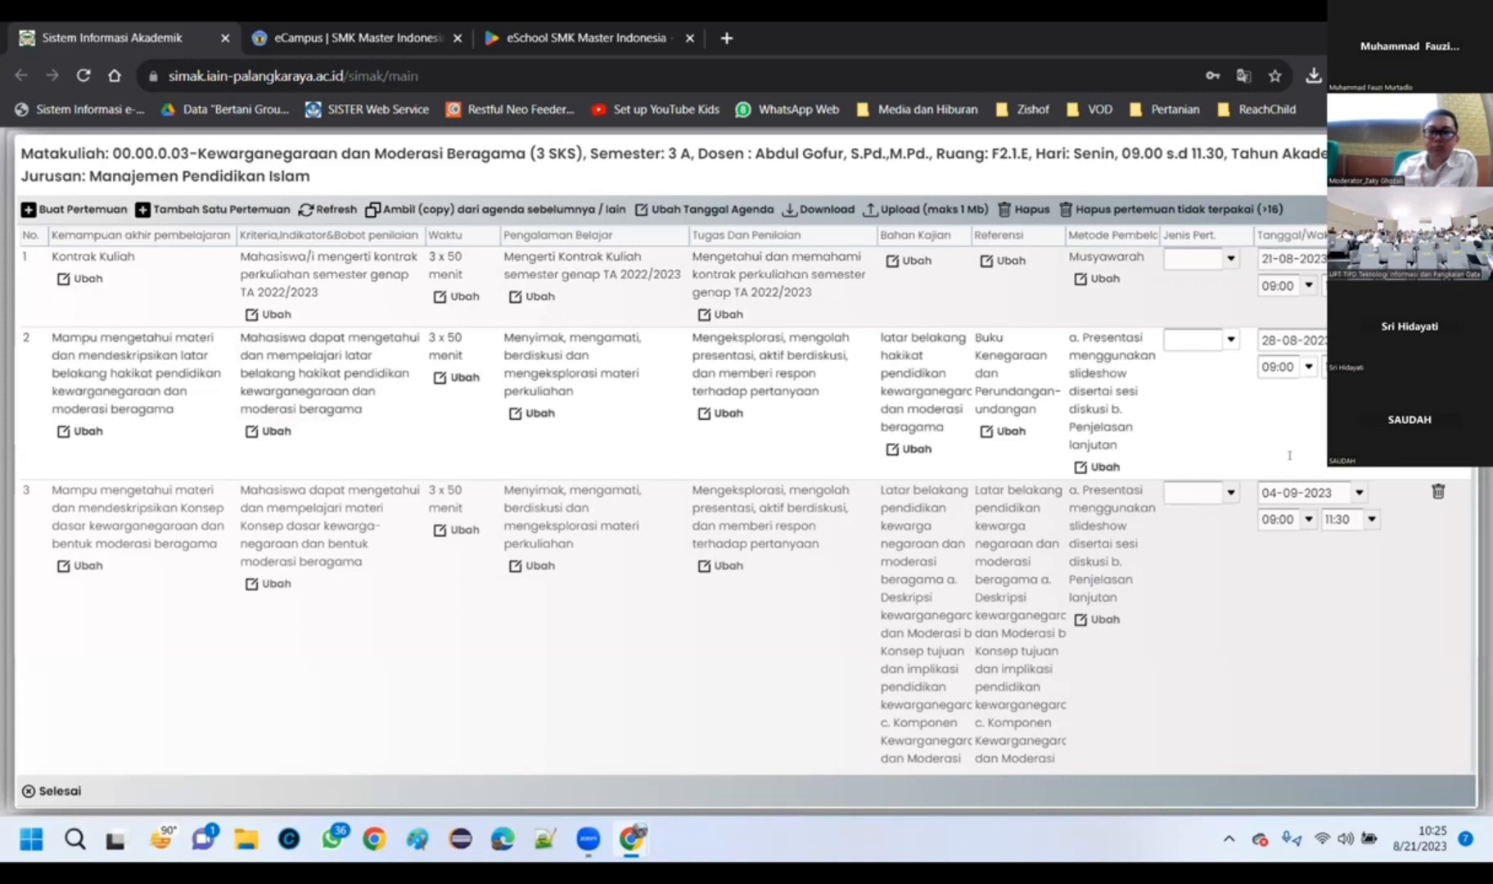
scroll(1265, 492, down, 10)
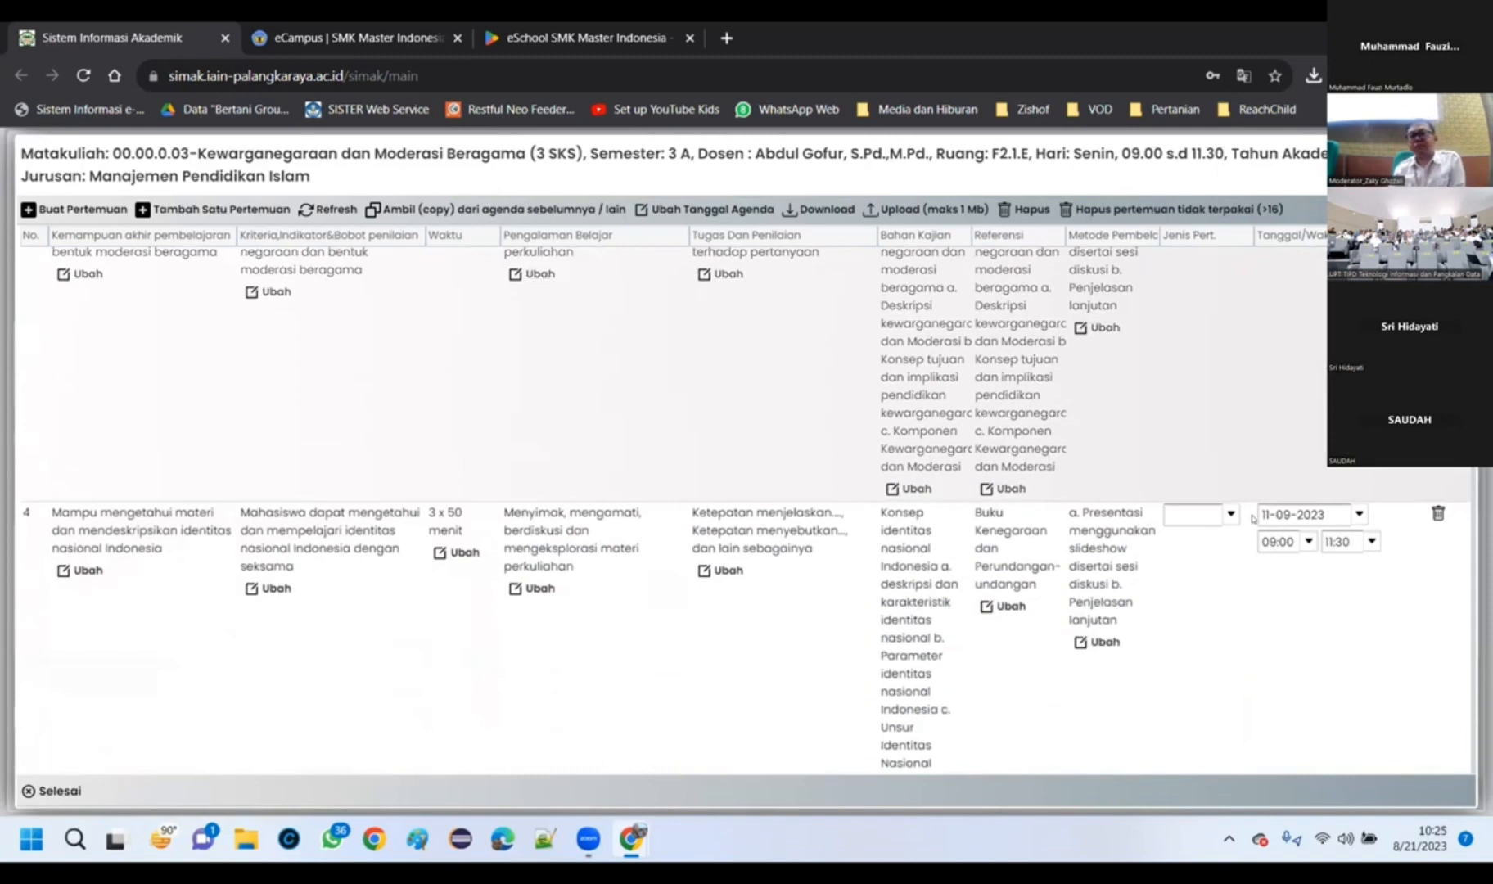
scroll(1240, 516, down, 10)
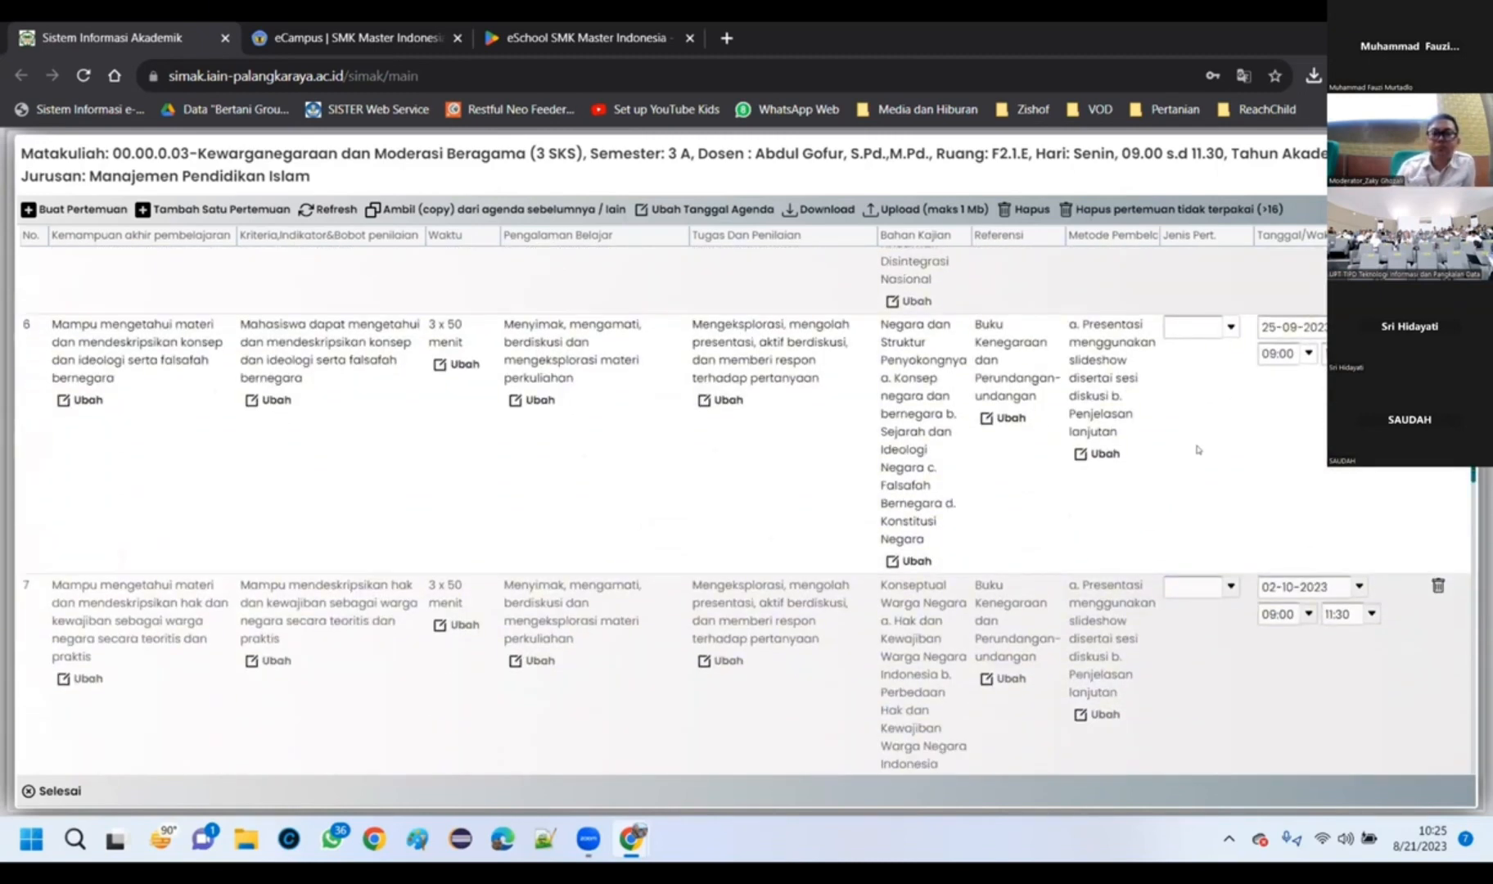
scroll(1196, 450, down, 10)
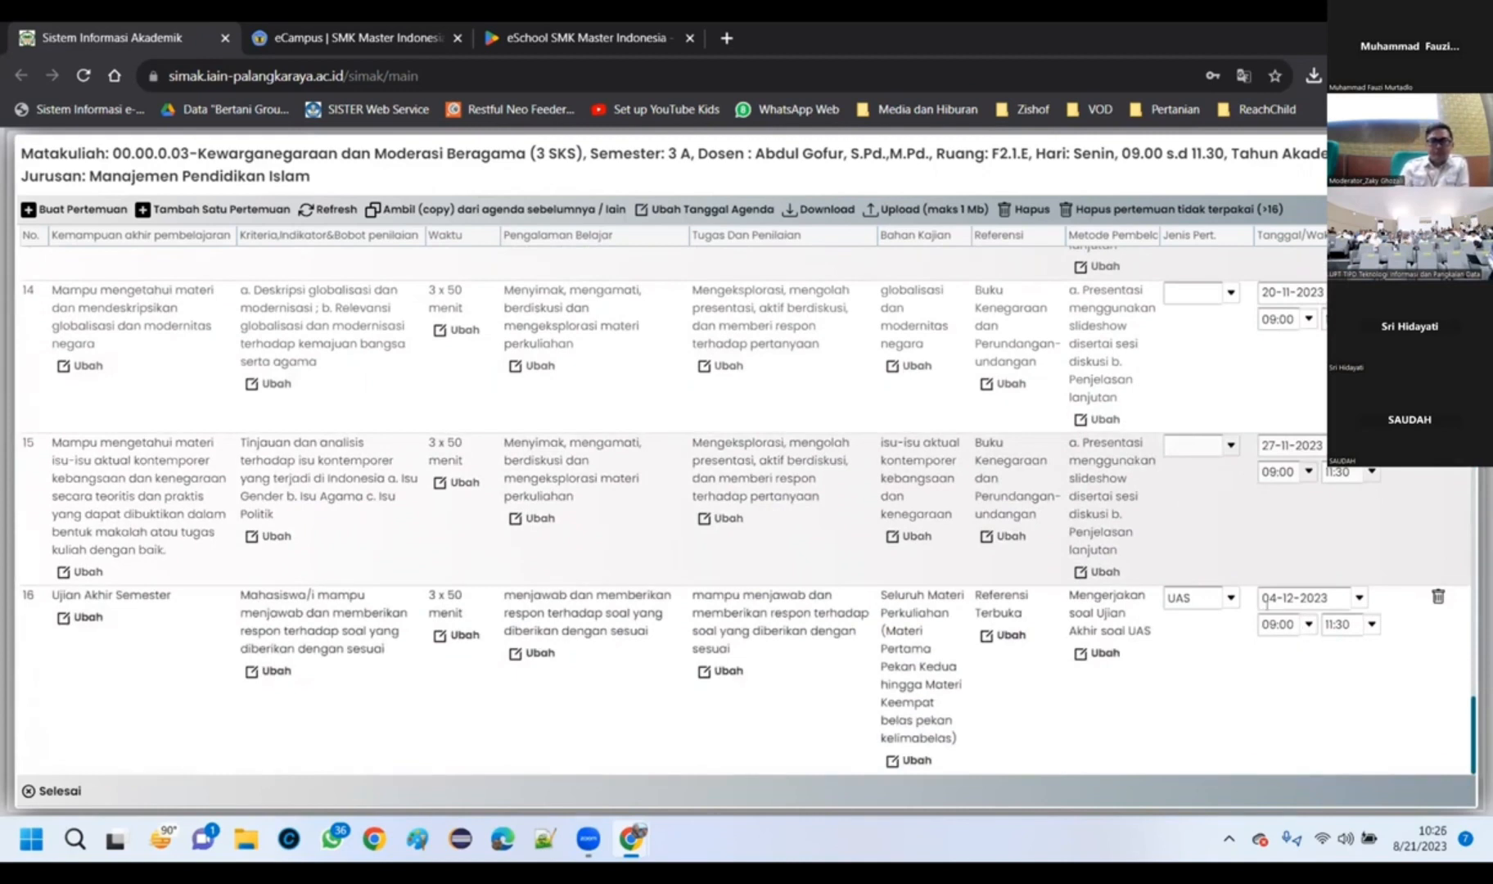
scroll(1303, 565, up, 1)
scroll(1302, 565, up, 15)
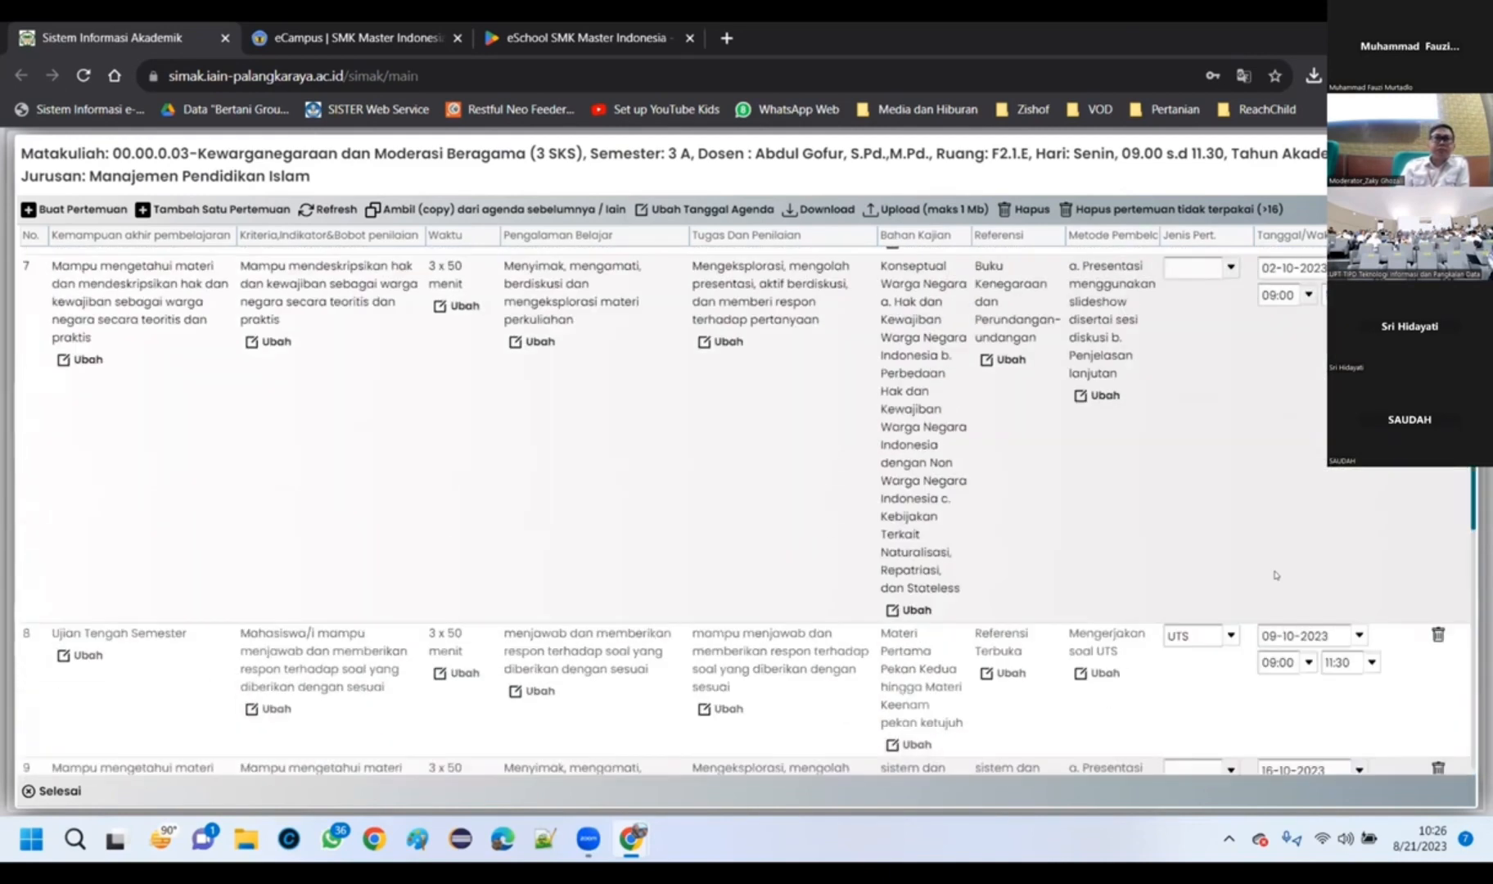
scroll(1273, 574, up, 5)
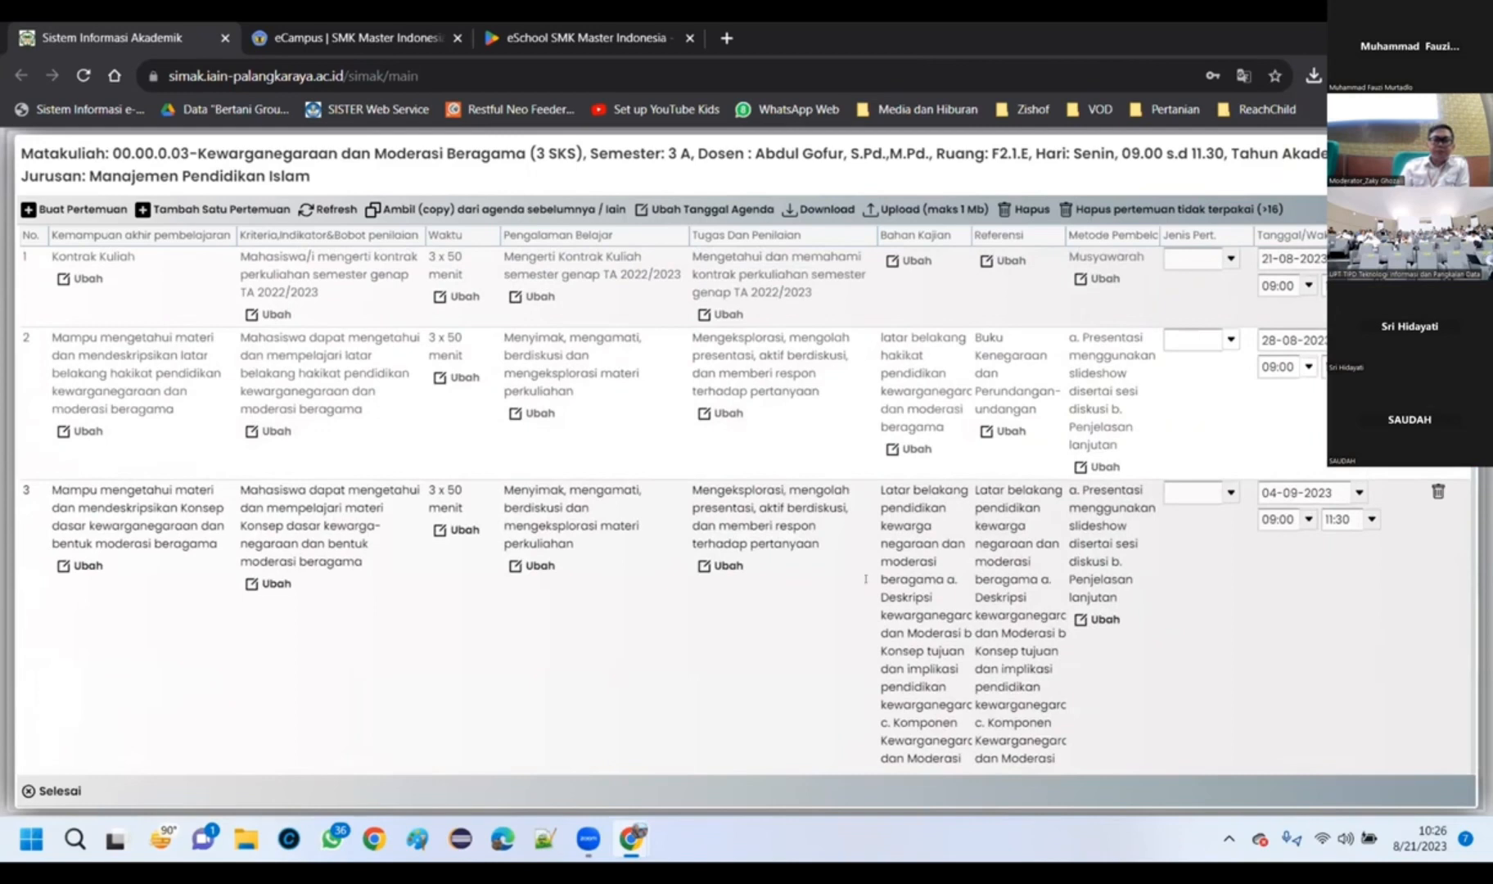
Step: Finish editing the agenda, look over the plan for meeting 1, and close the course window
click(74, 790)
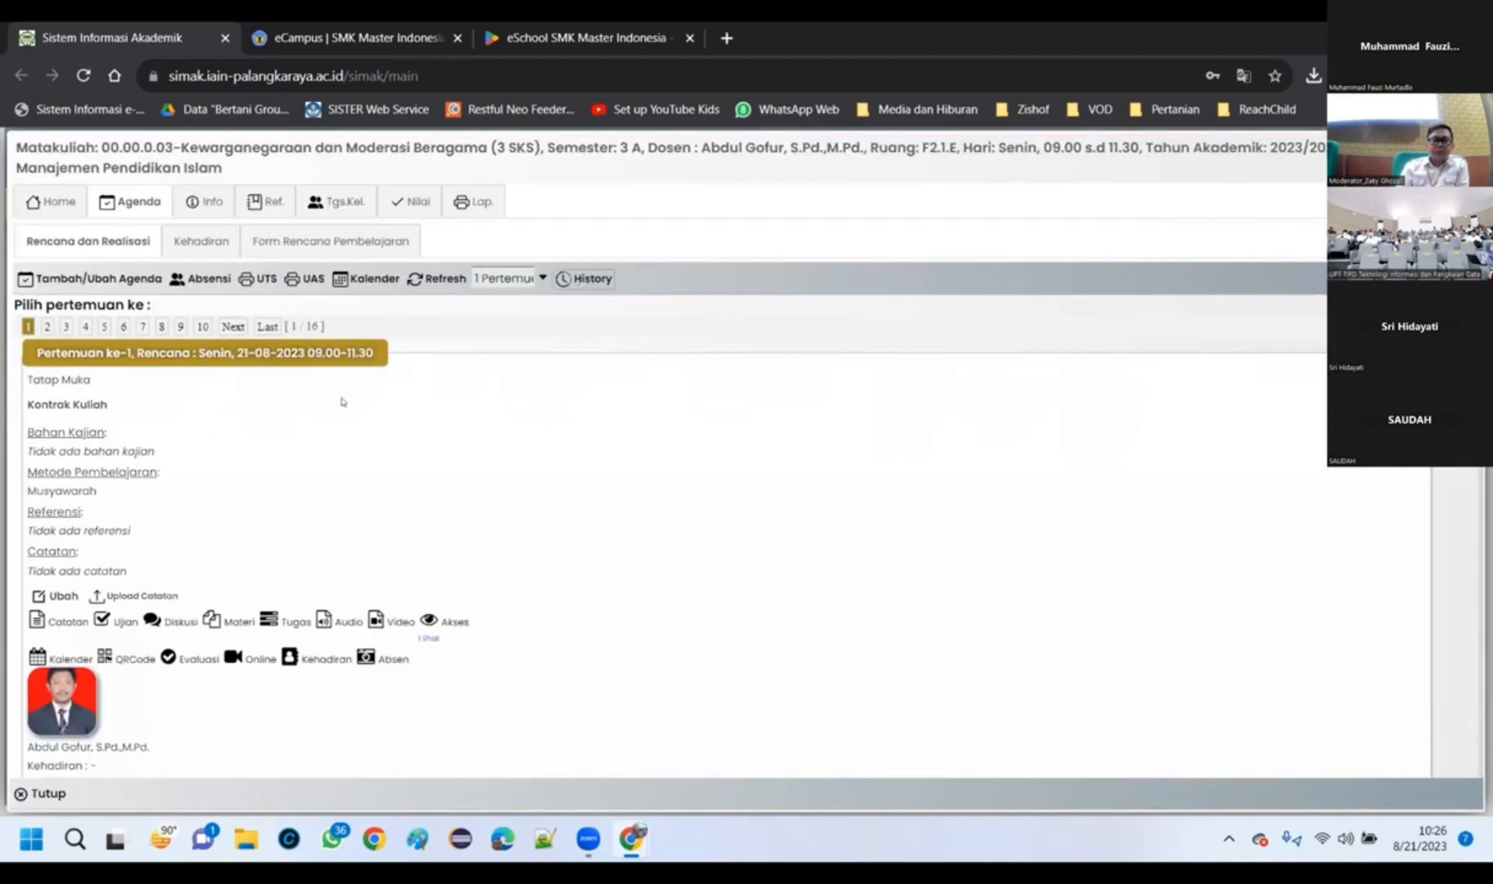
click(582, 281)
click(110, 758)
click(438, 286)
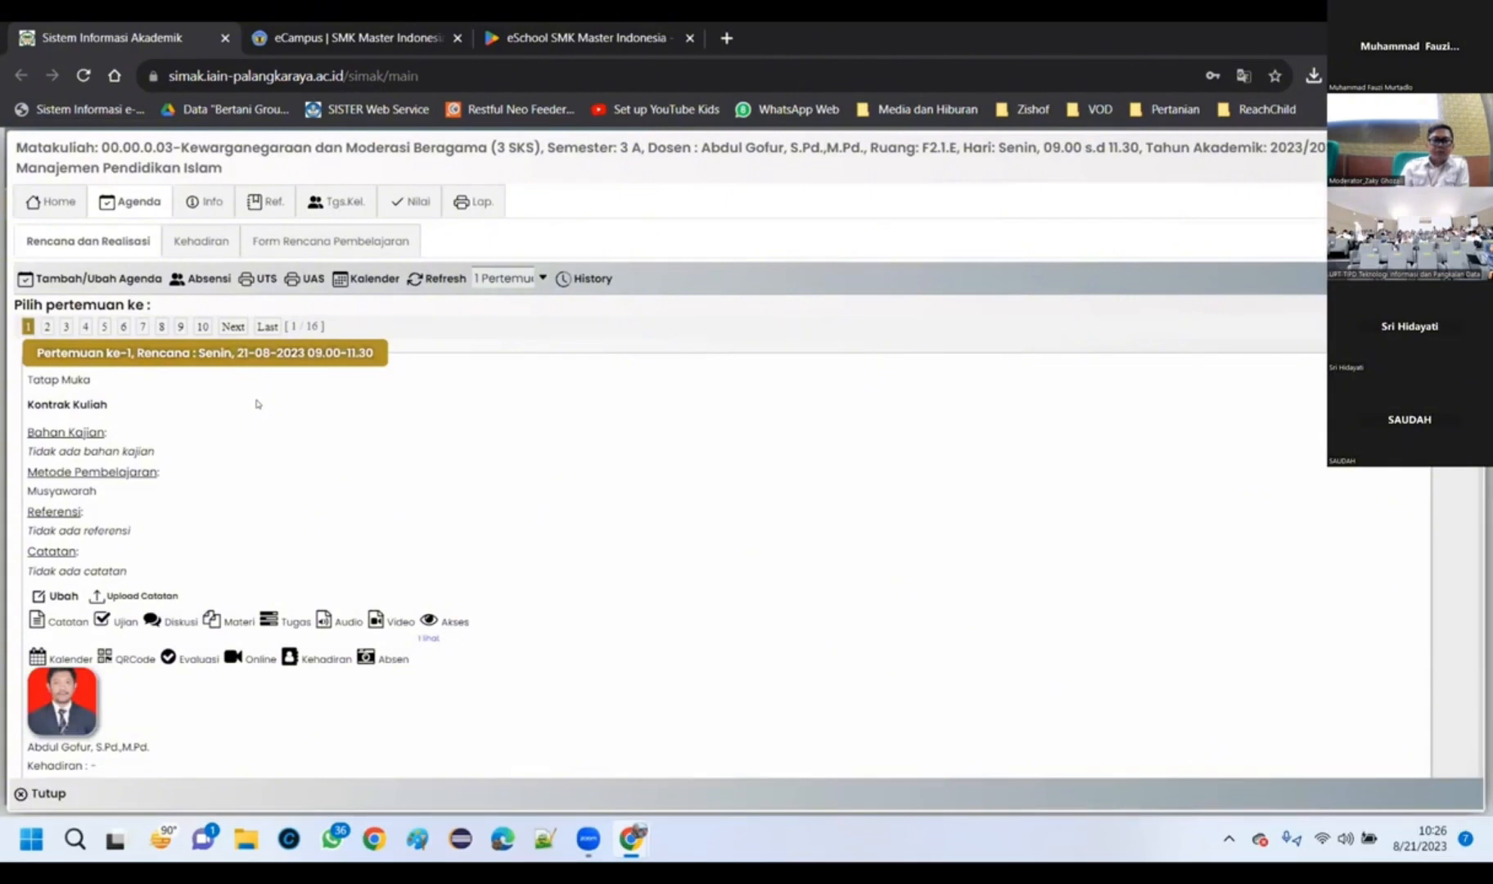
scroll(369, 459, down, 2)
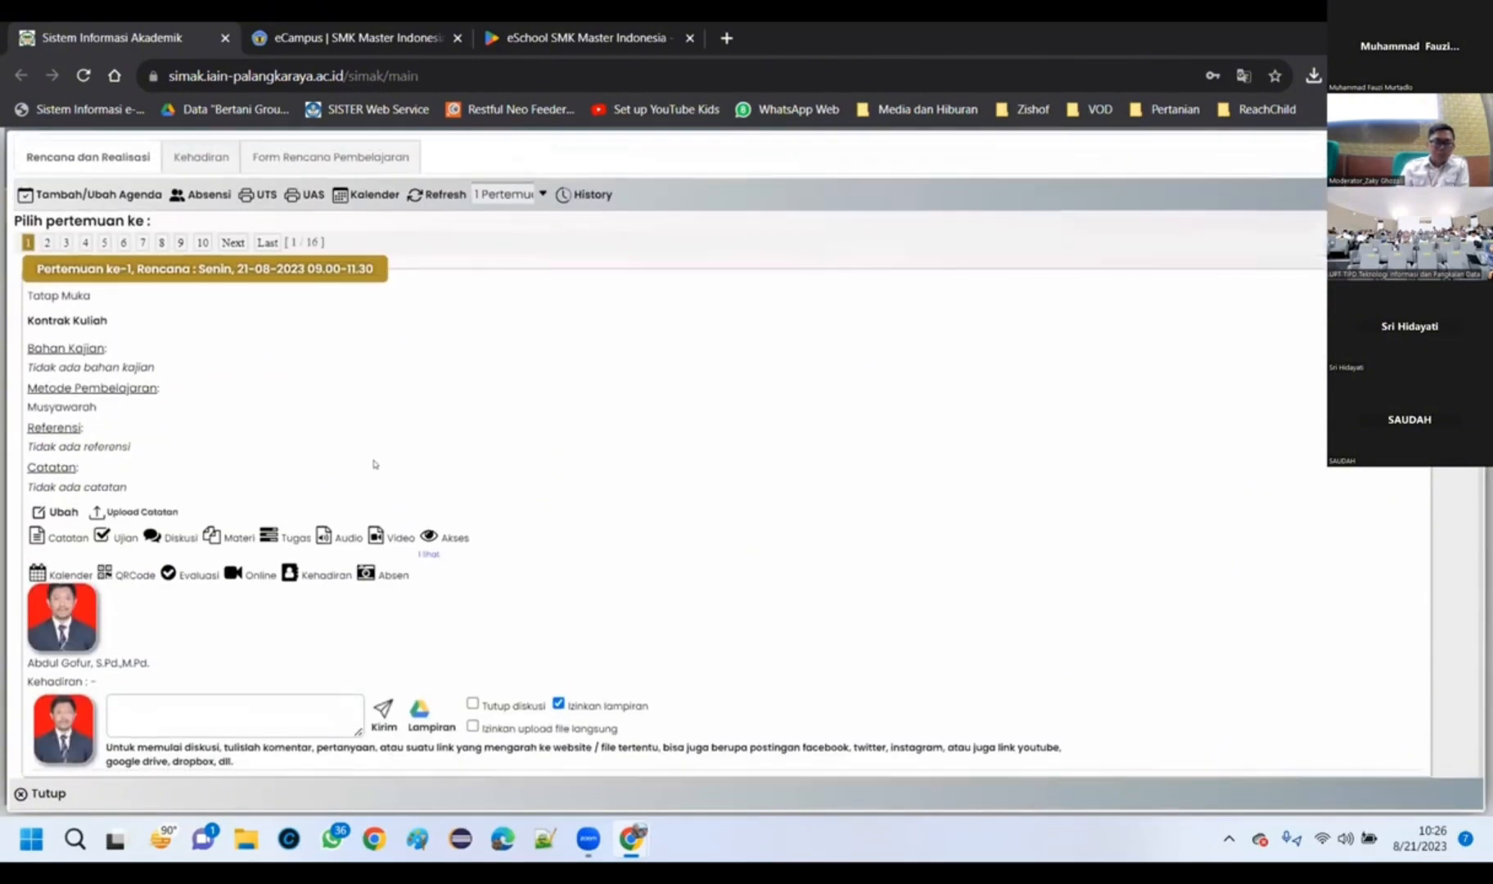
scroll(374, 464, up, 2)
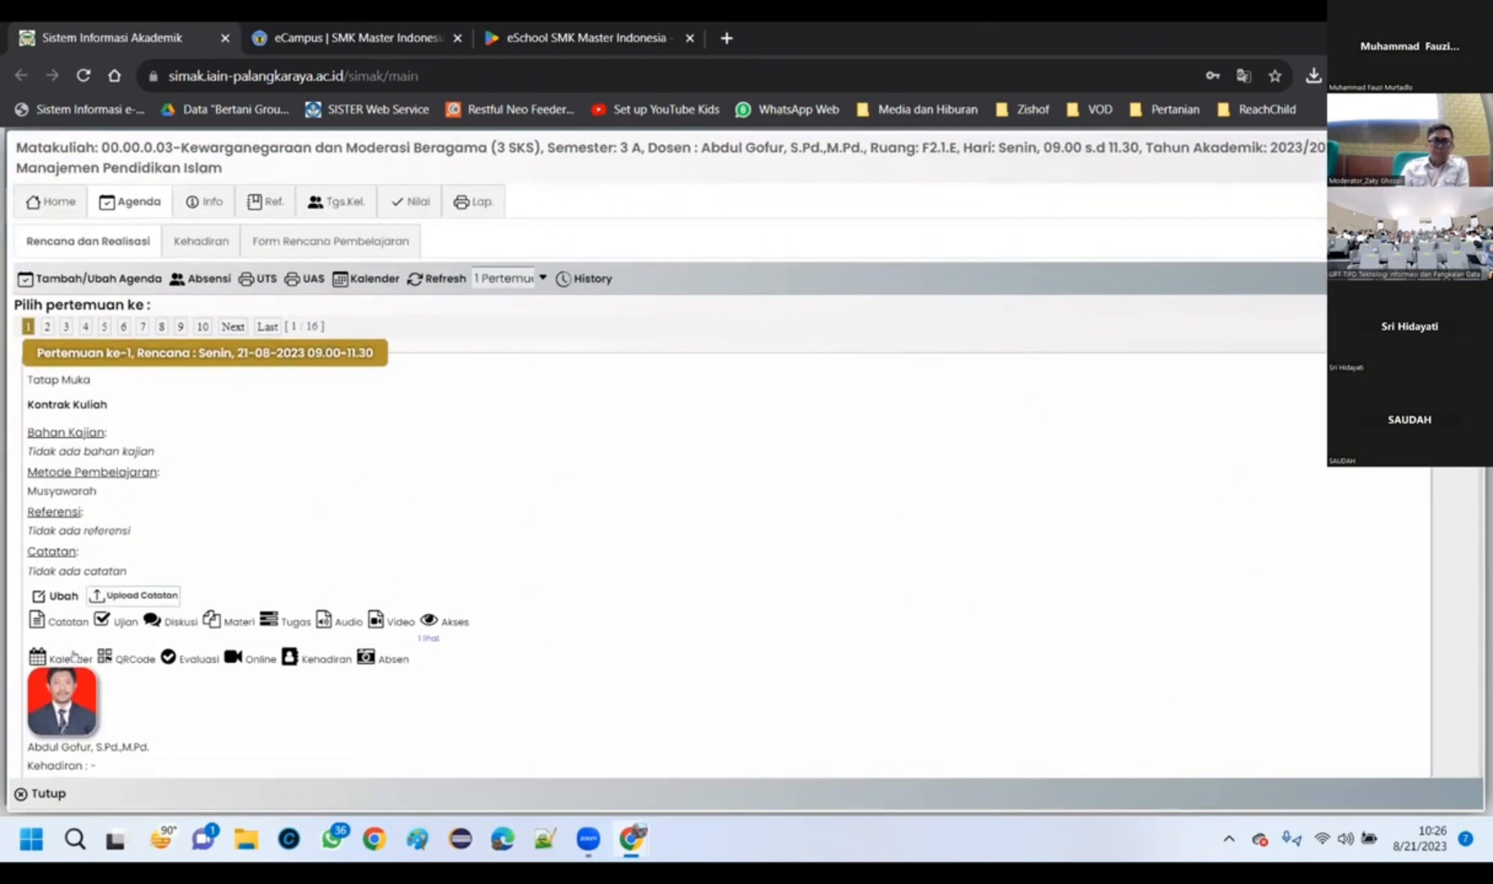
click(43, 794)
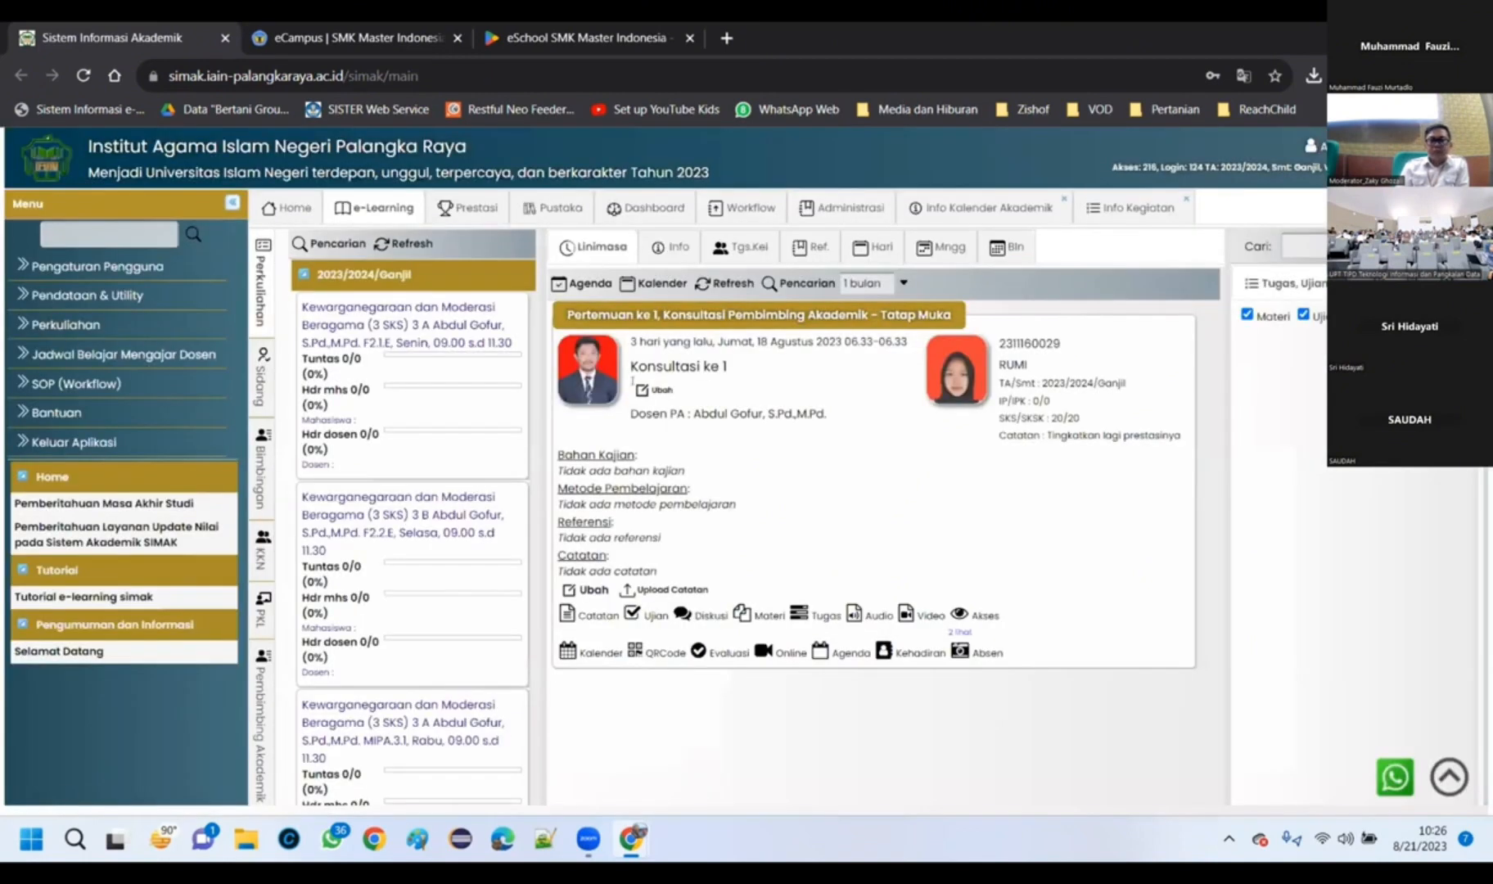
Step: Refresh the e-learning timeline, limit its period to 1 minggu, and look through the listed meetings
click(737, 283)
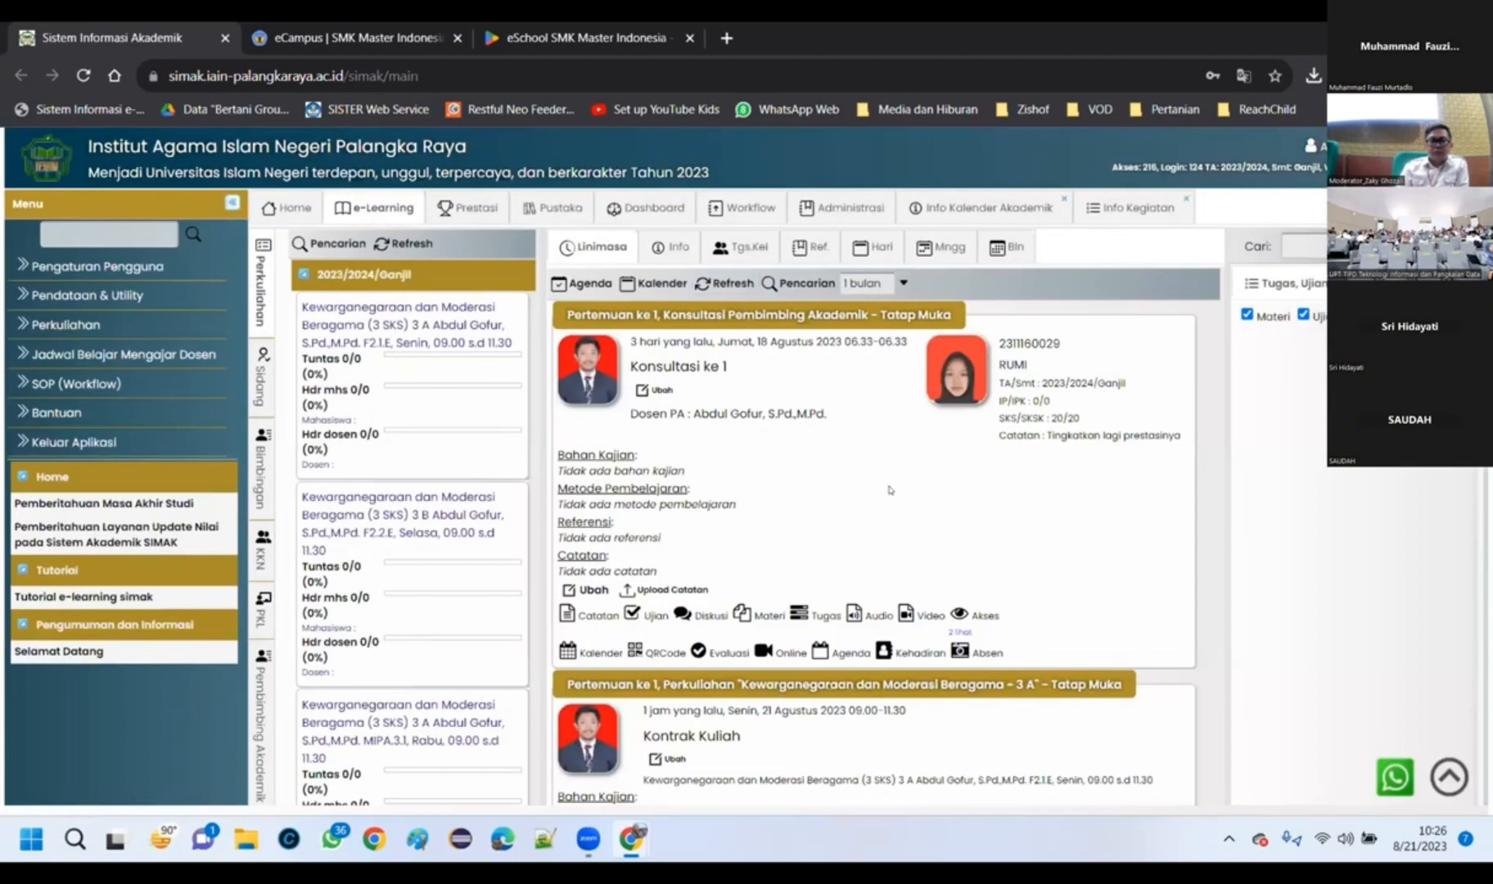
click(870, 282)
click(868, 340)
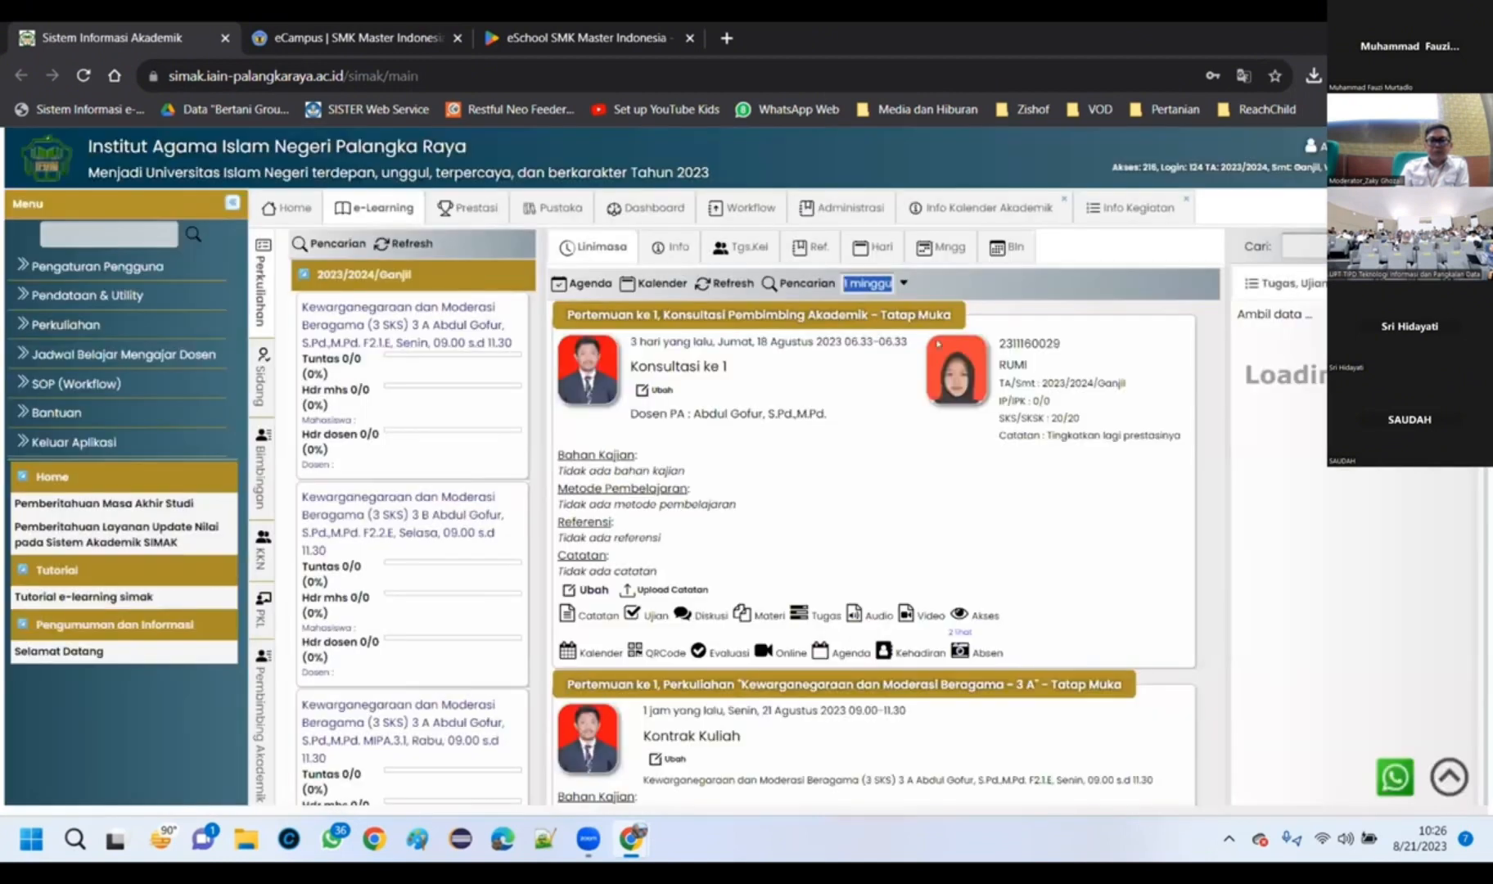
scroll(835, 437, down, 5)
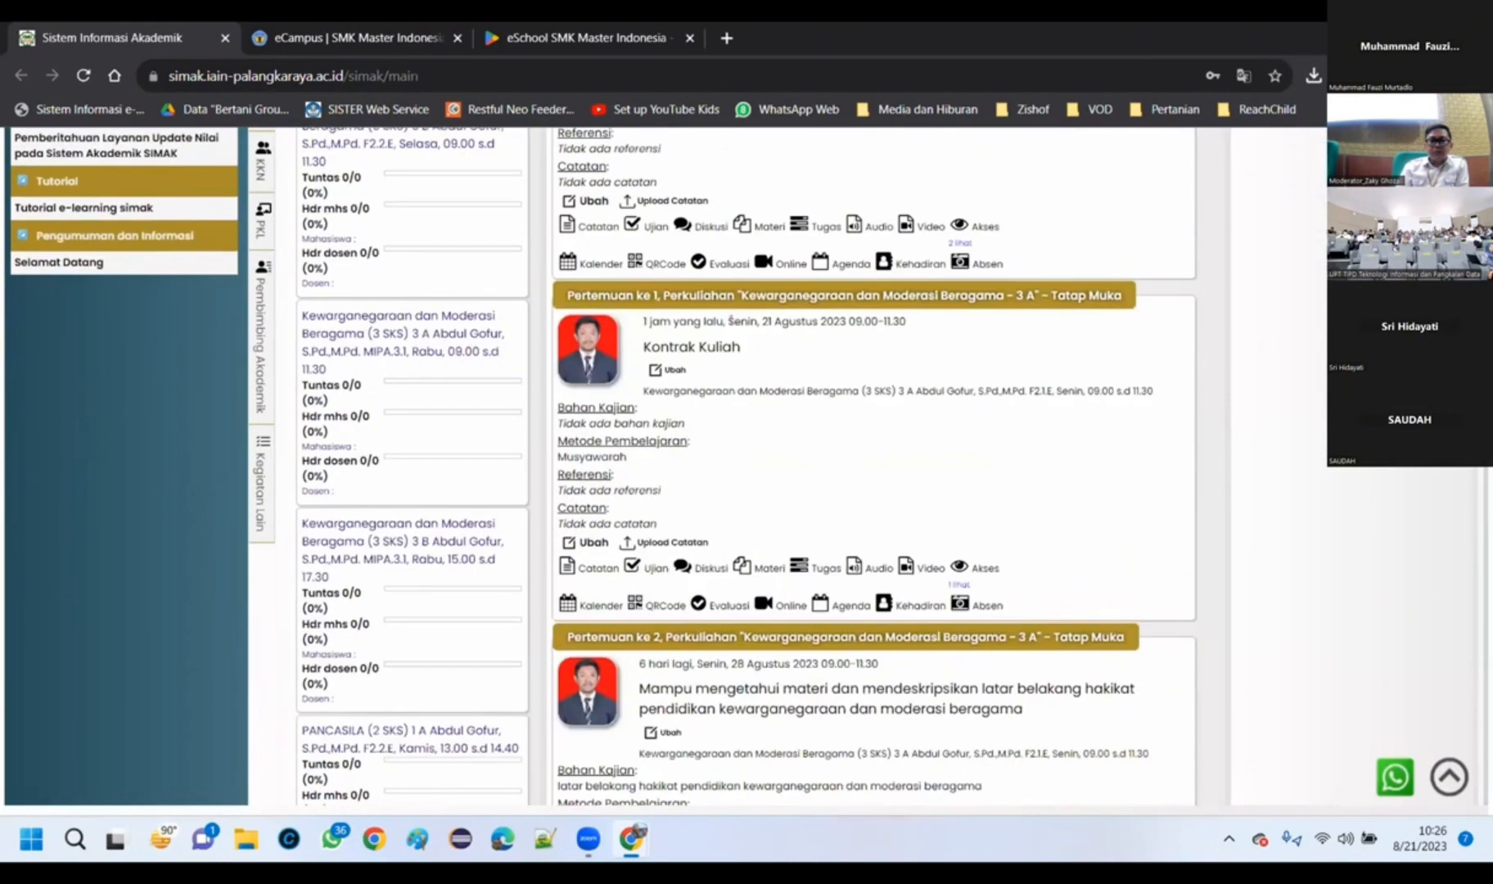
scroll(638, 314, down, 6)
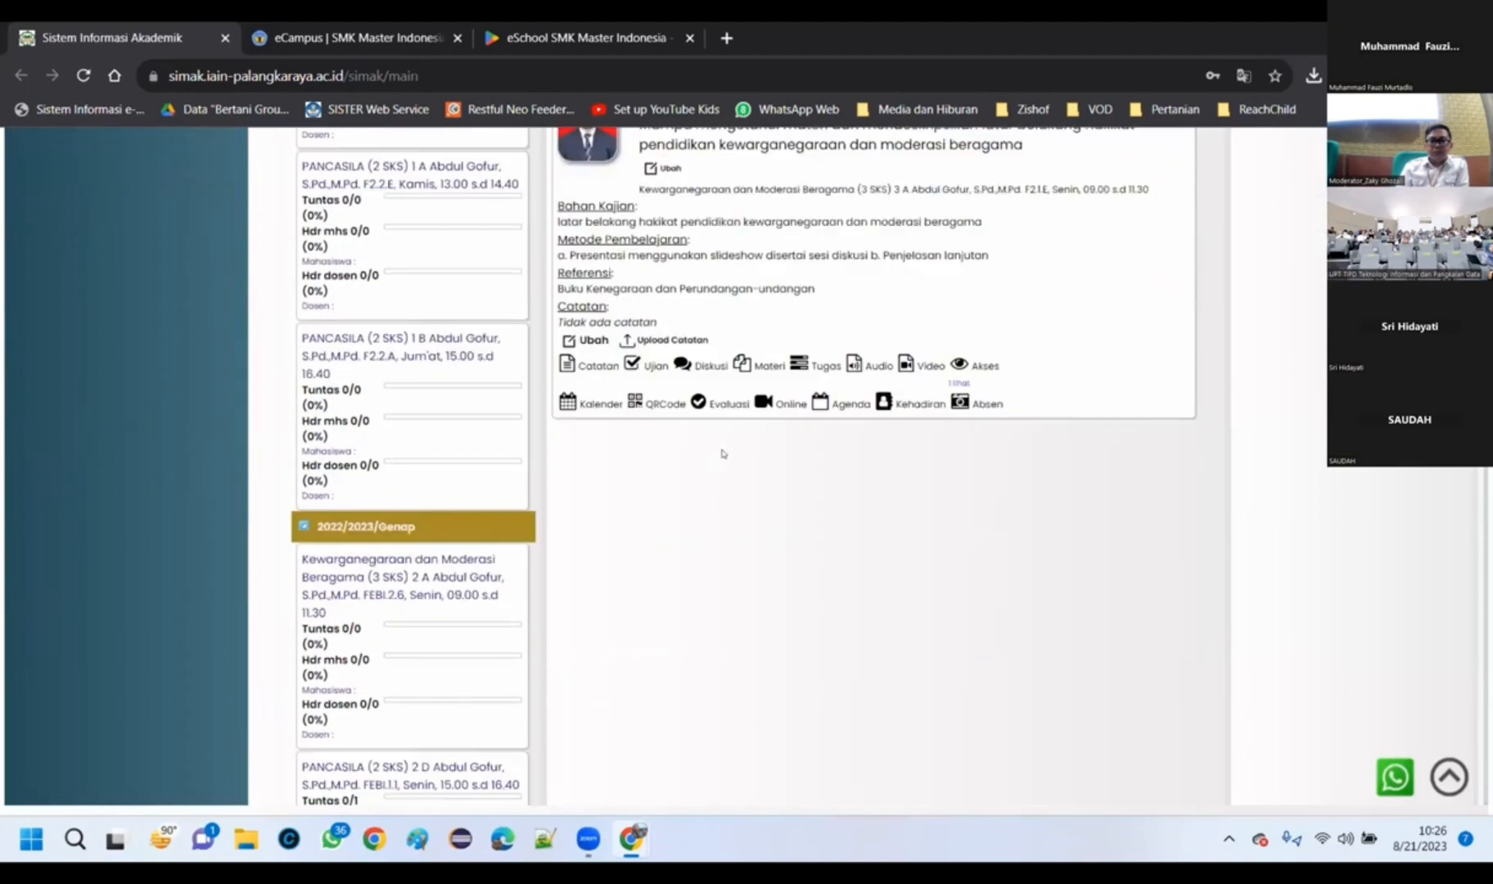
scroll(729, 473, up, 10)
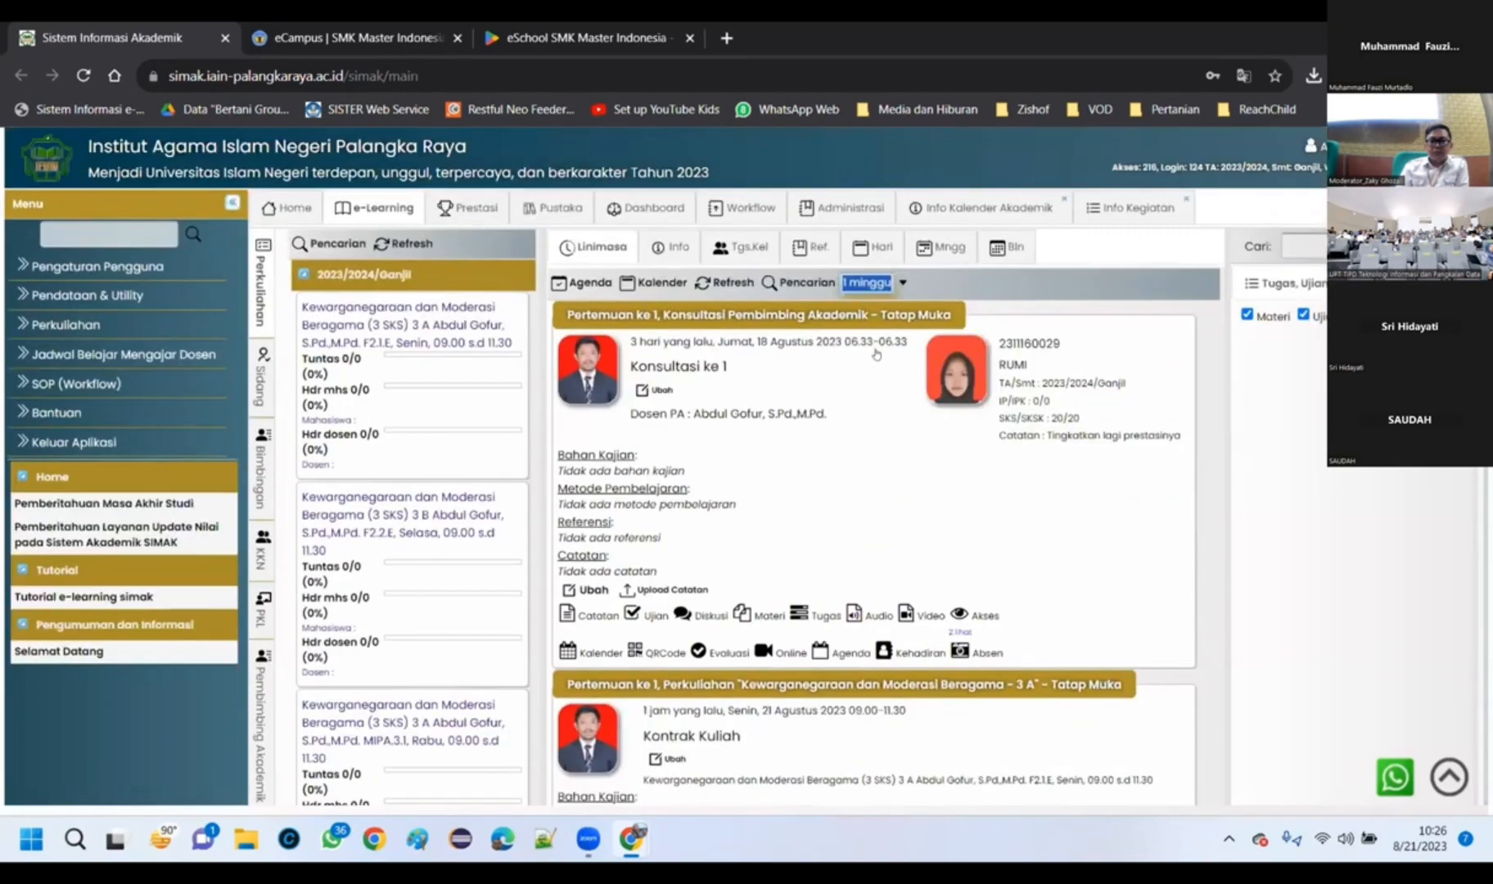
Step: Set the timeline period to 3 minggu and look through the Kewarganegaraan dan Moderasi Beragama 3 A meetings up to meeting 4
click(872, 283)
click(873, 360)
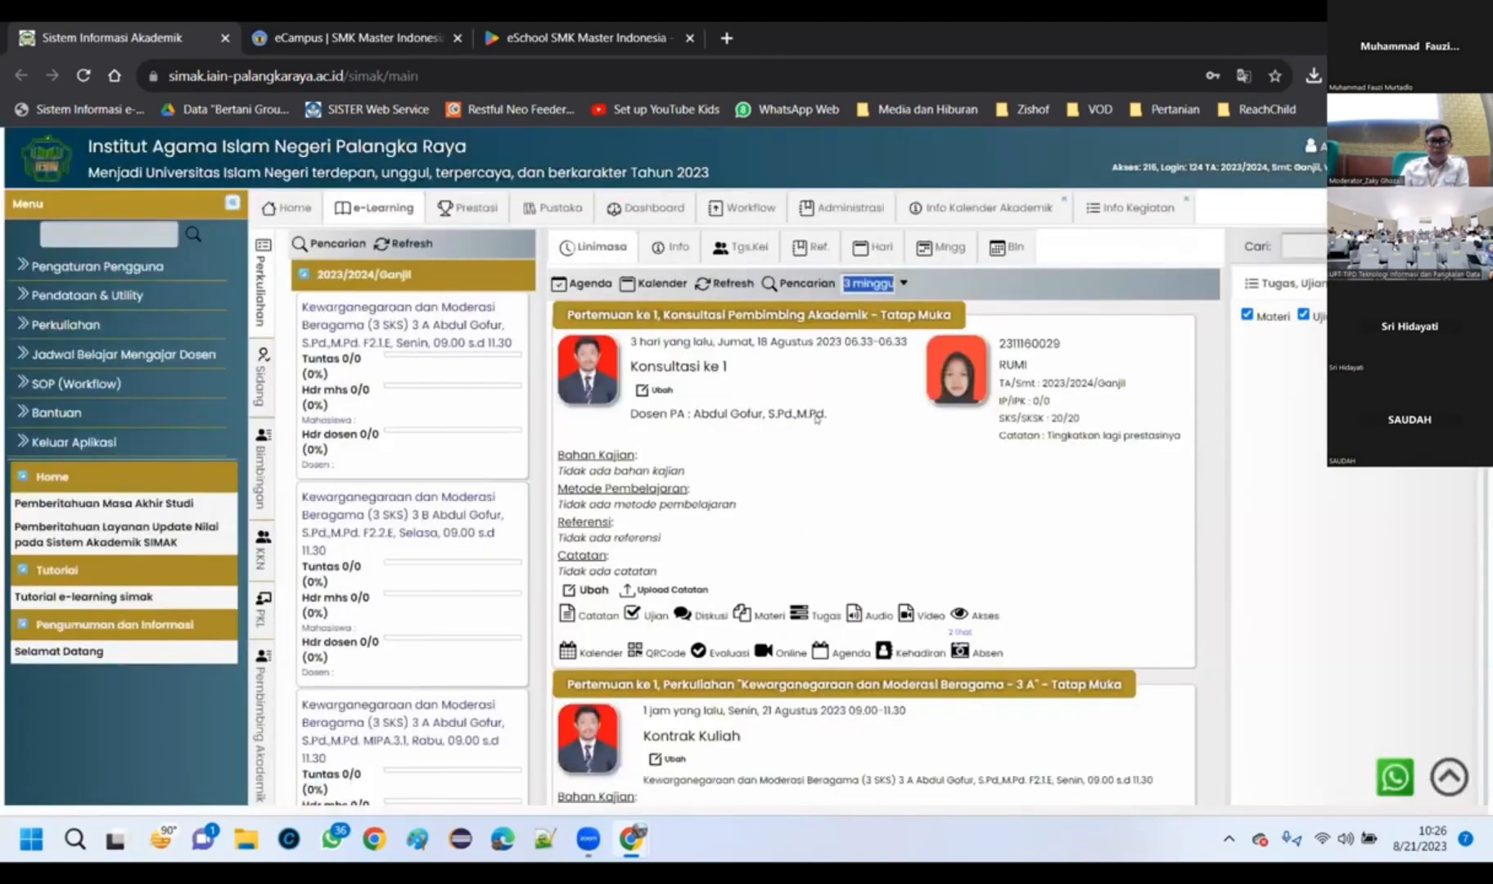
scroll(816, 421, down, 2)
scroll(817, 422, down, 2)
scroll(737, 405, up, 5)
scroll(780, 529, down, 5)
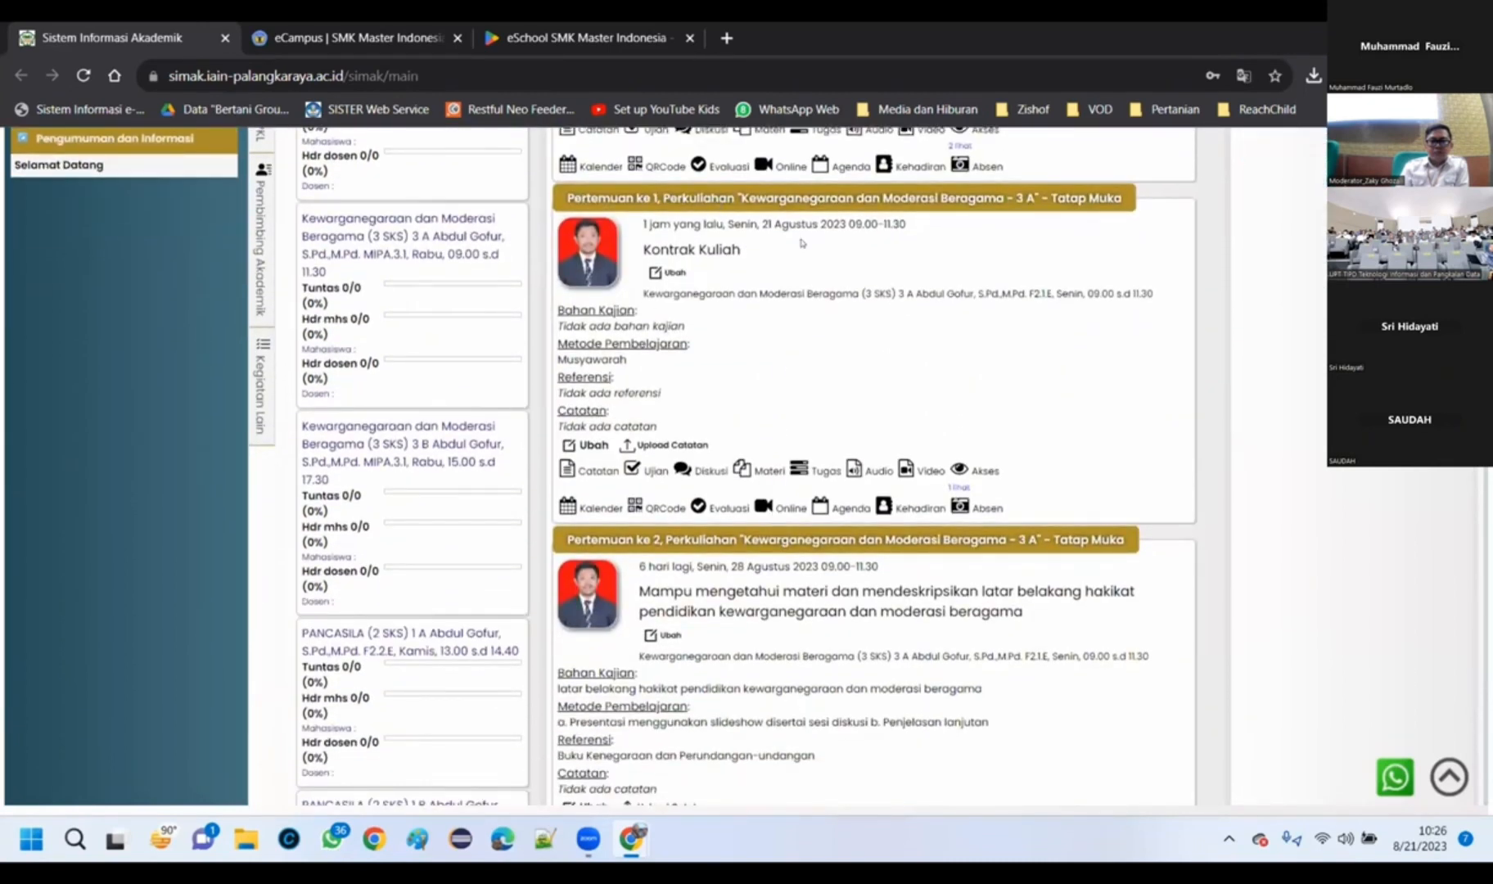
scroll(1020, 205, down, 6)
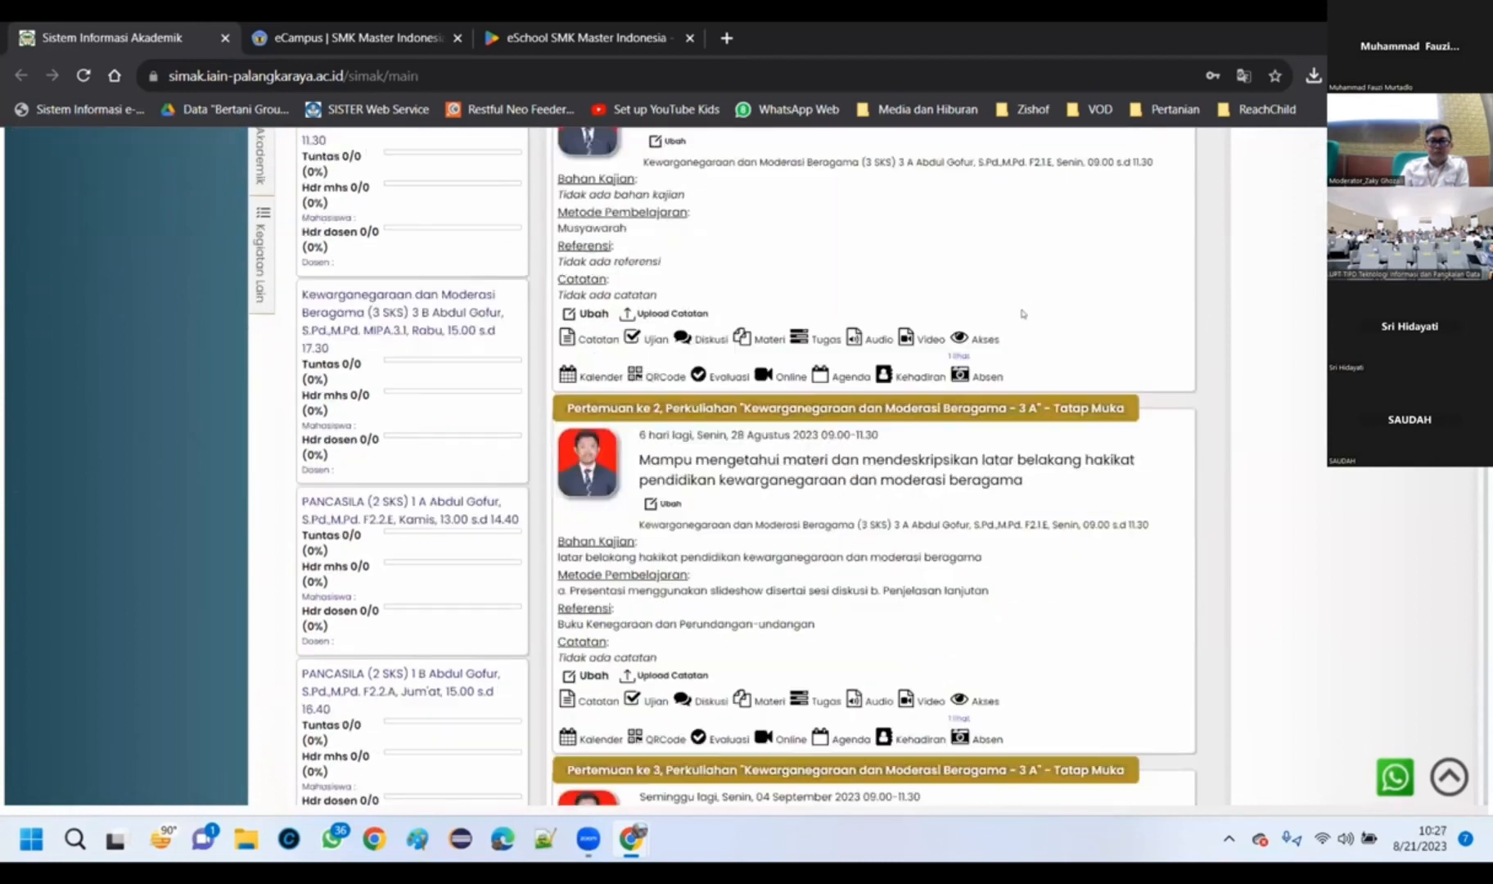
scroll(1067, 353, down, 3)
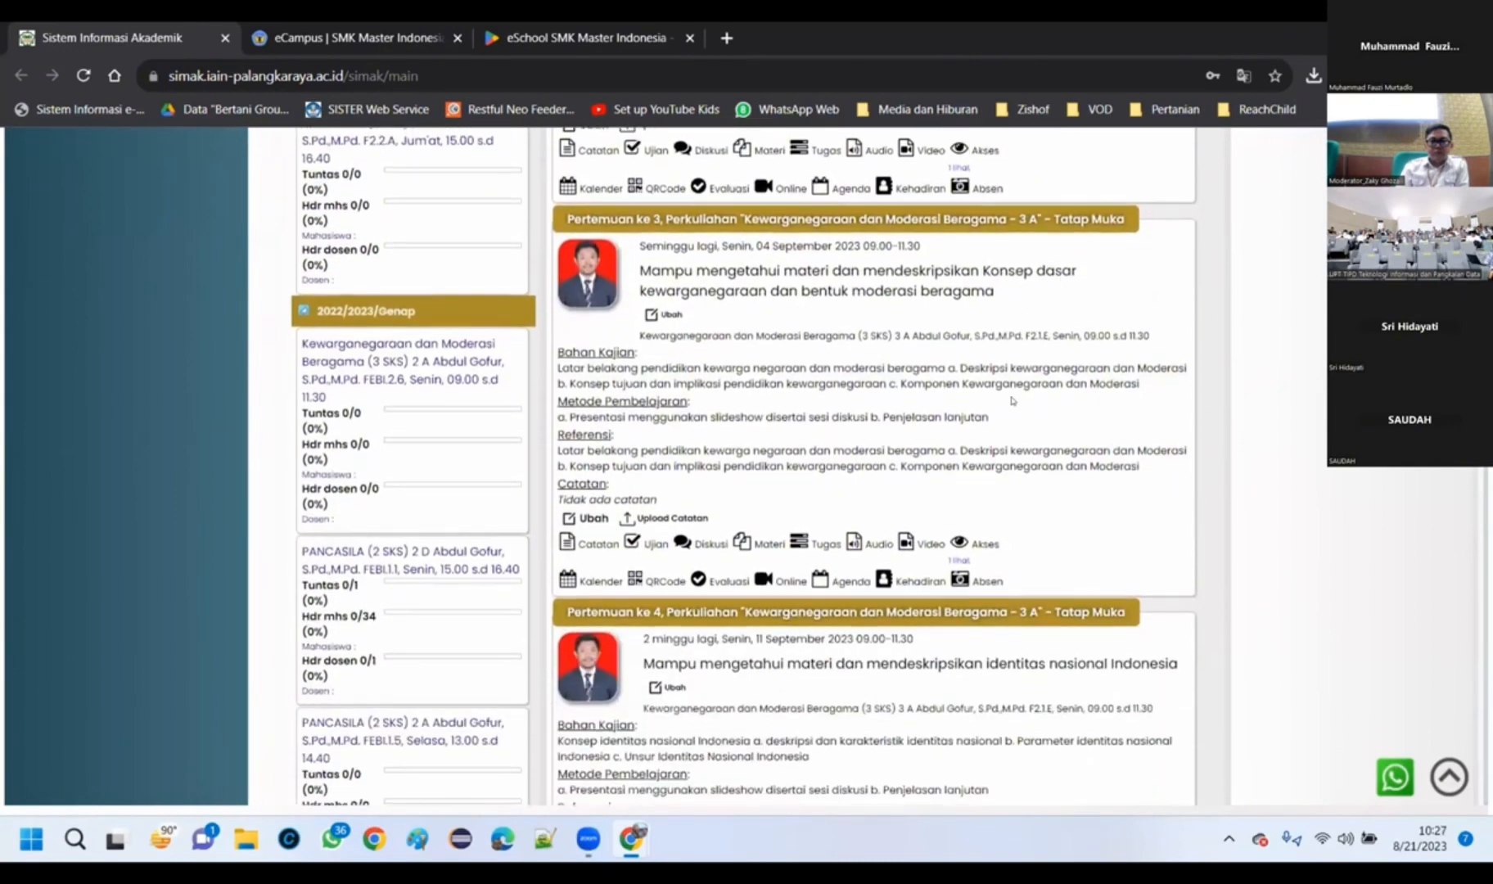
scroll(1062, 482, up, 1)
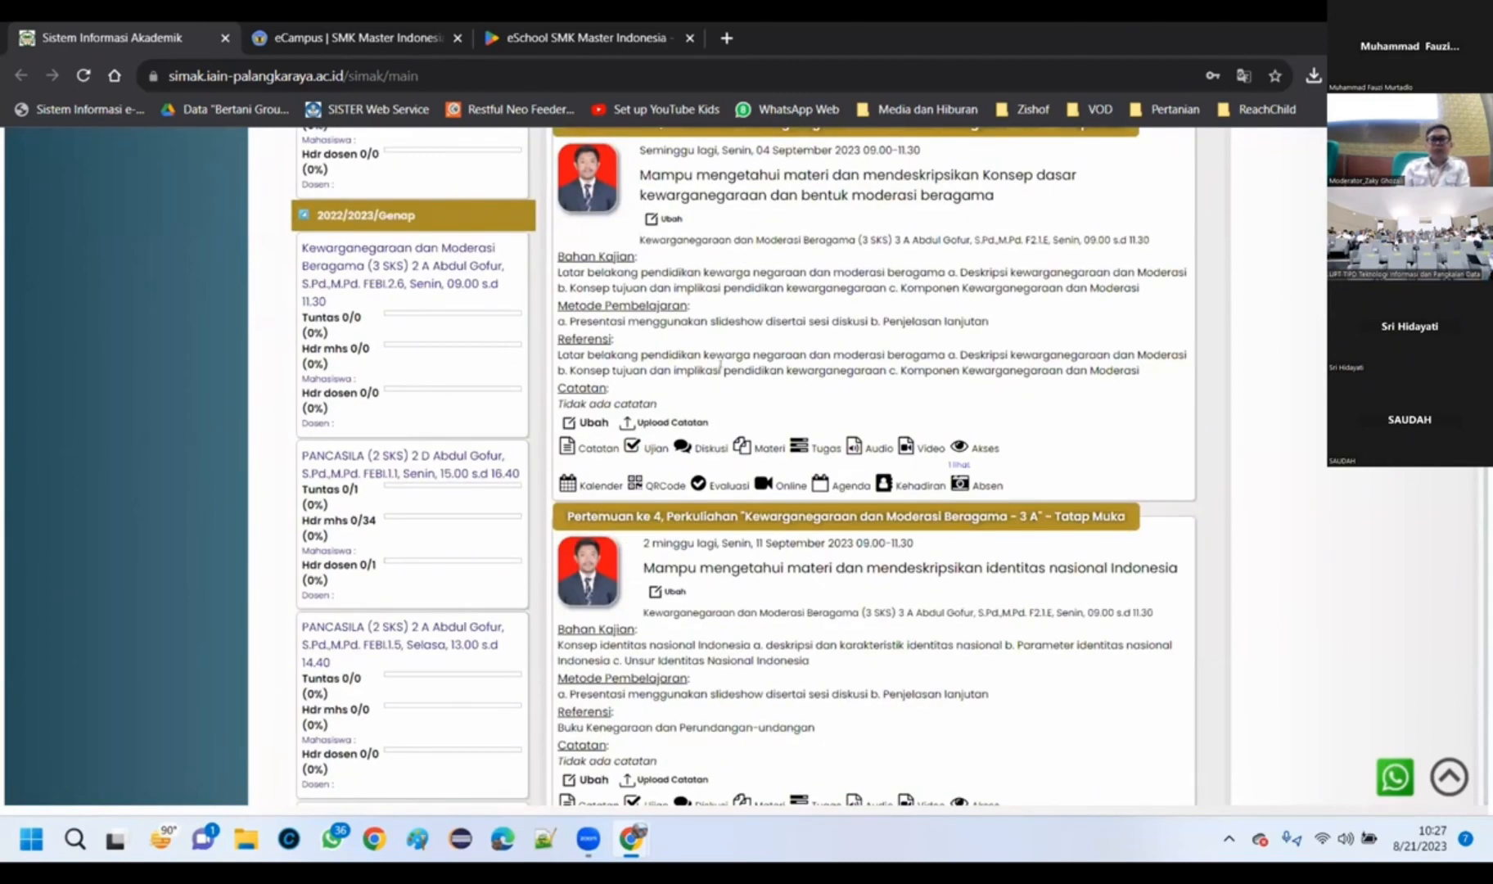
Step: Examine the timeline entries of meetings 1 to 4, including their dates, topics, study materials and available activity options
scroll(721, 368, up, 10)
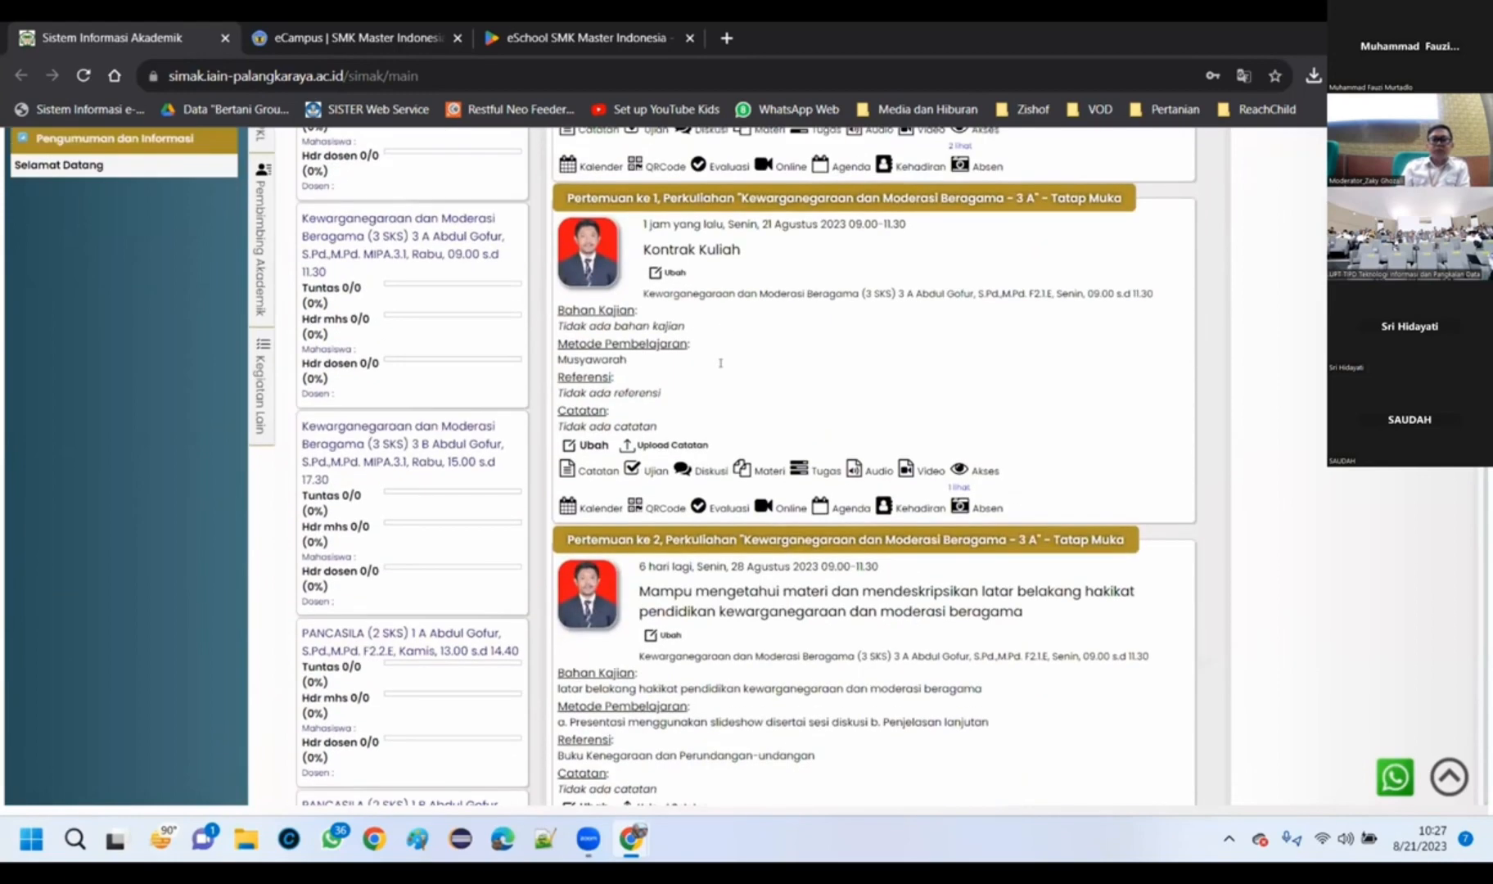
scroll(718, 379, down, 9)
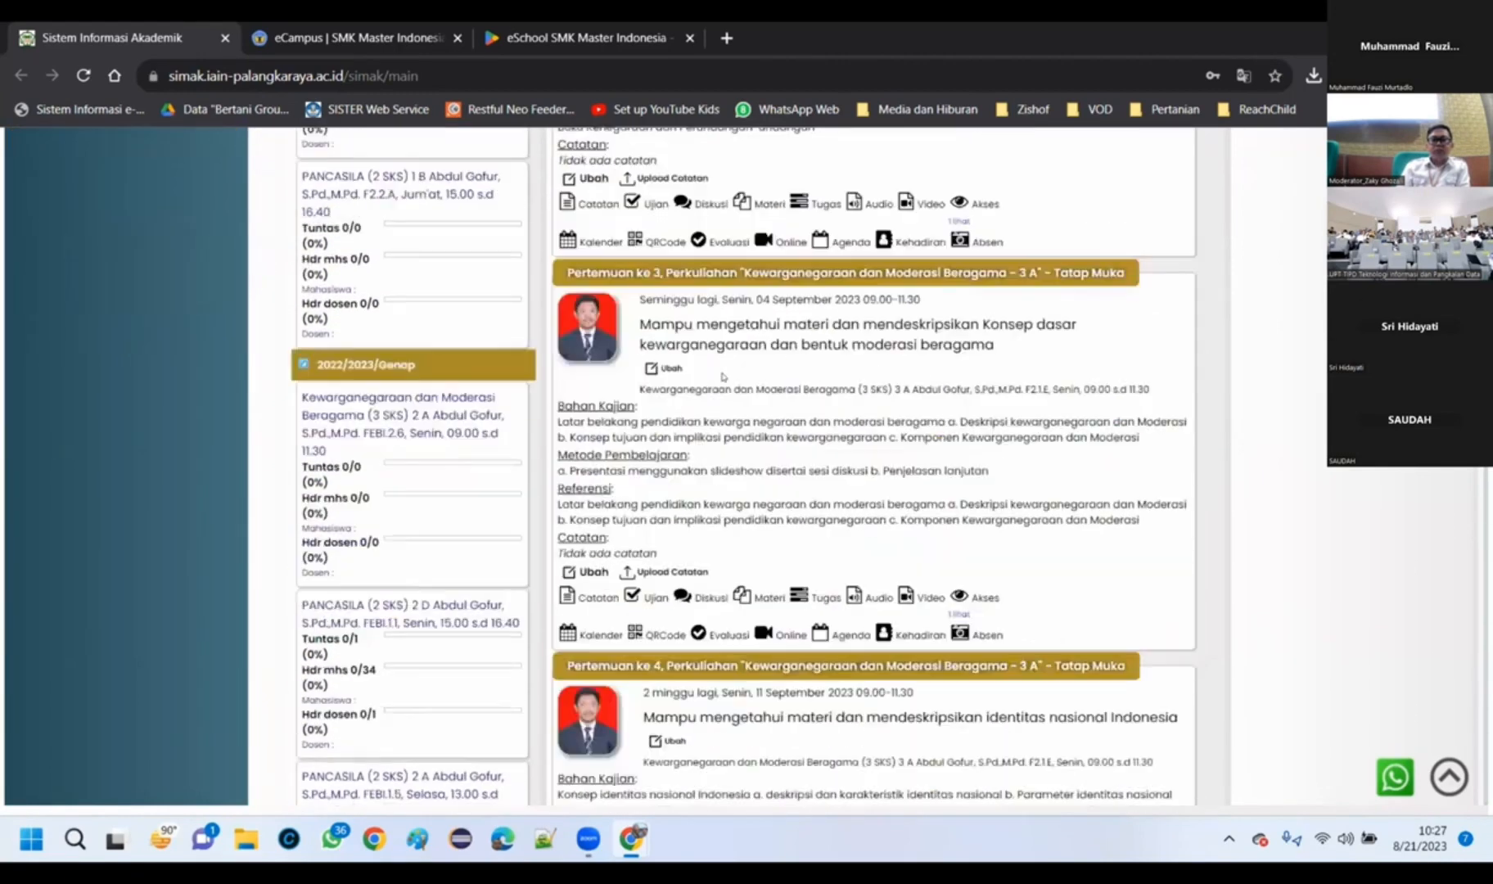
scroll(718, 379, down, 5)
scroll(710, 404, up, 6)
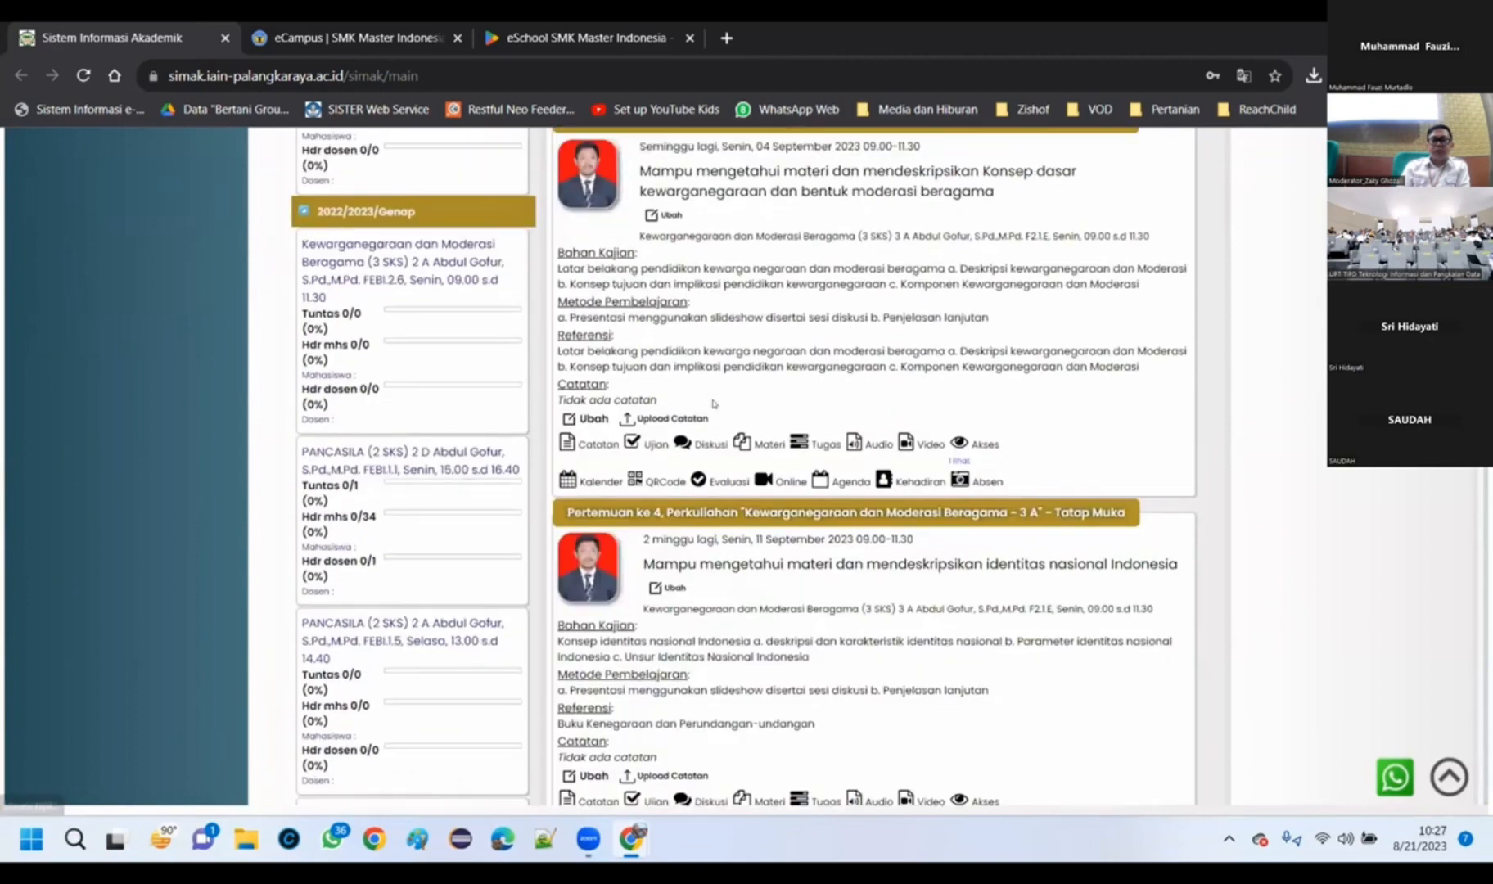
scroll(756, 467, up, 8)
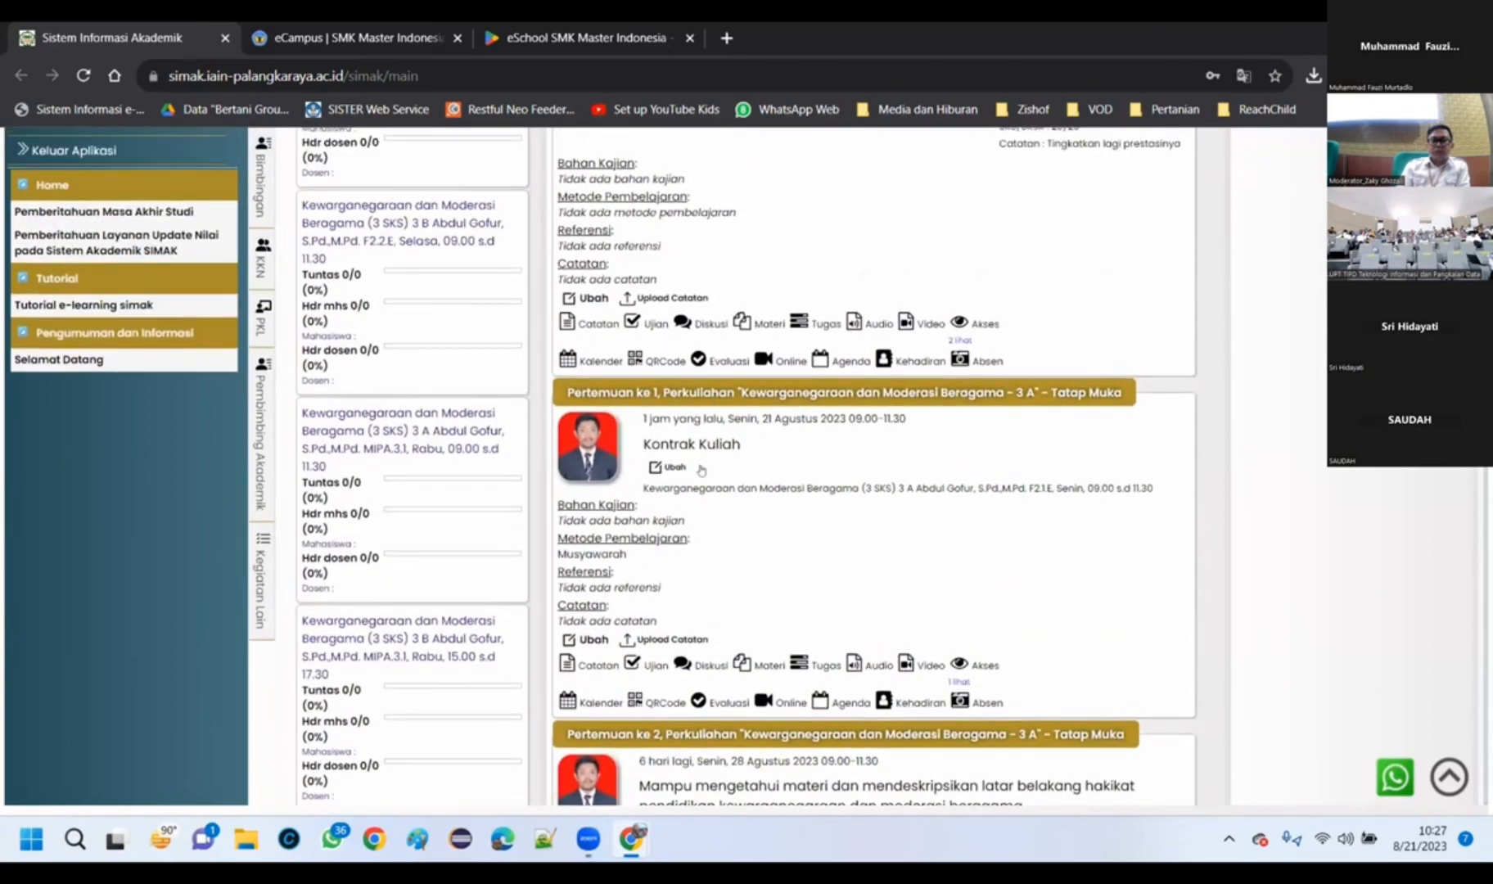
scroll(756, 467, down, 5)
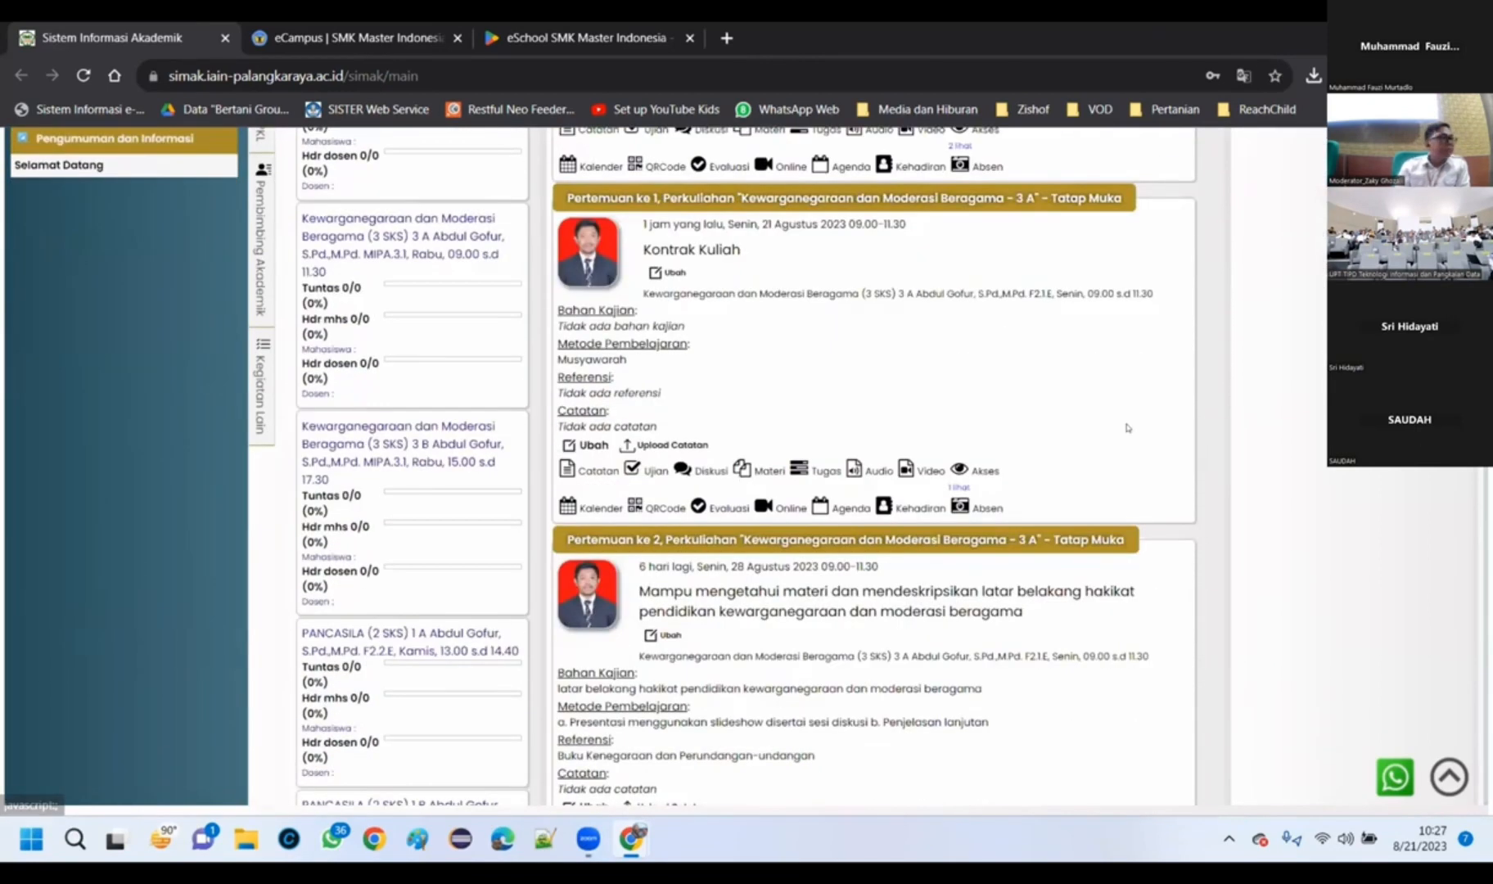
scroll(756, 467, up, 5)
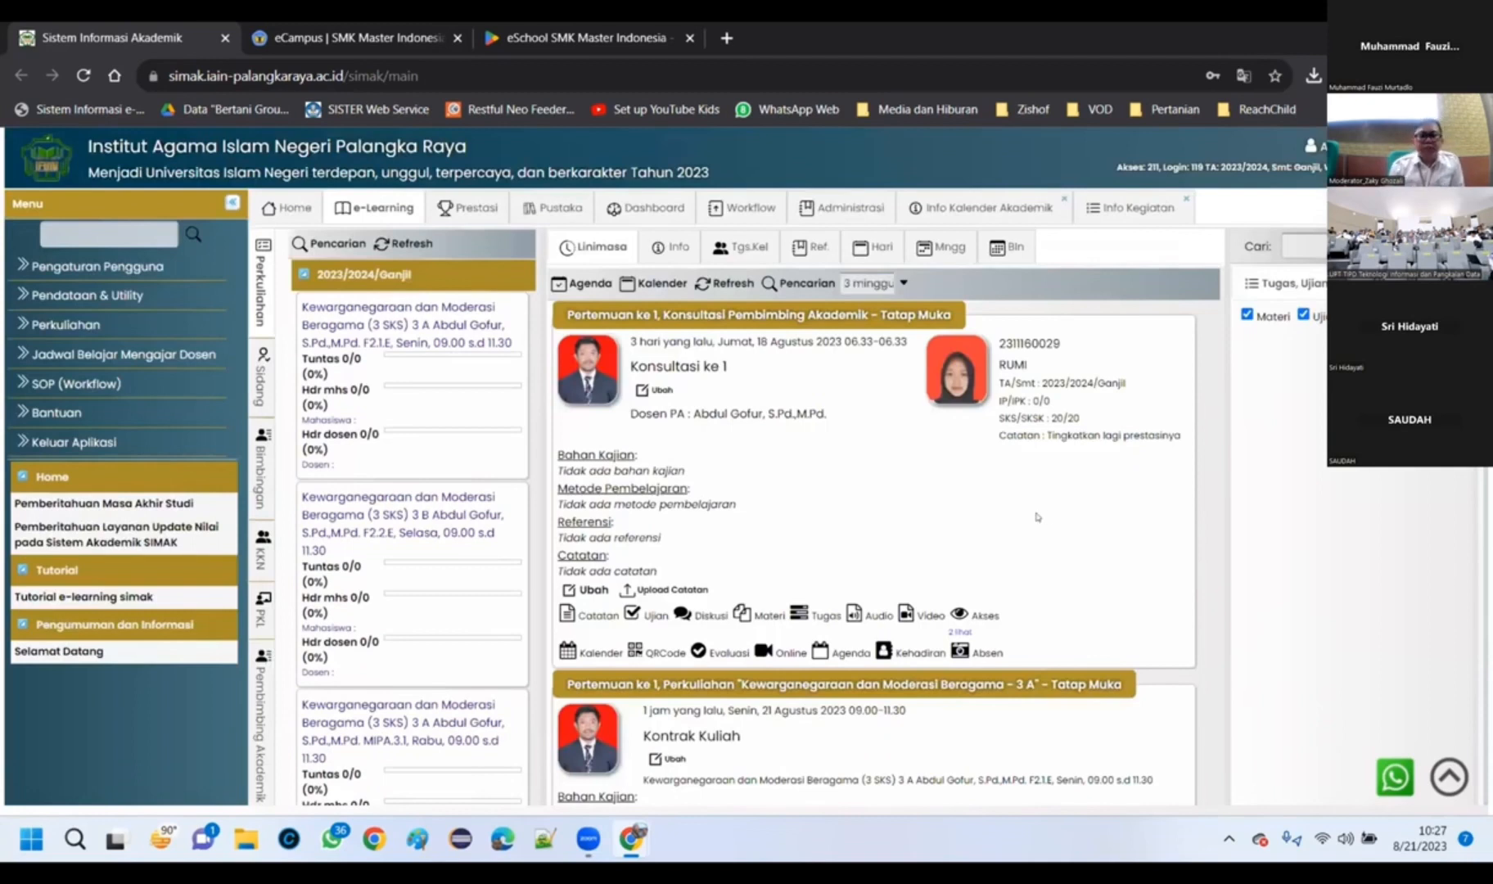
scroll(1028, 517, down, 6)
scroll(1028, 517, down, 3)
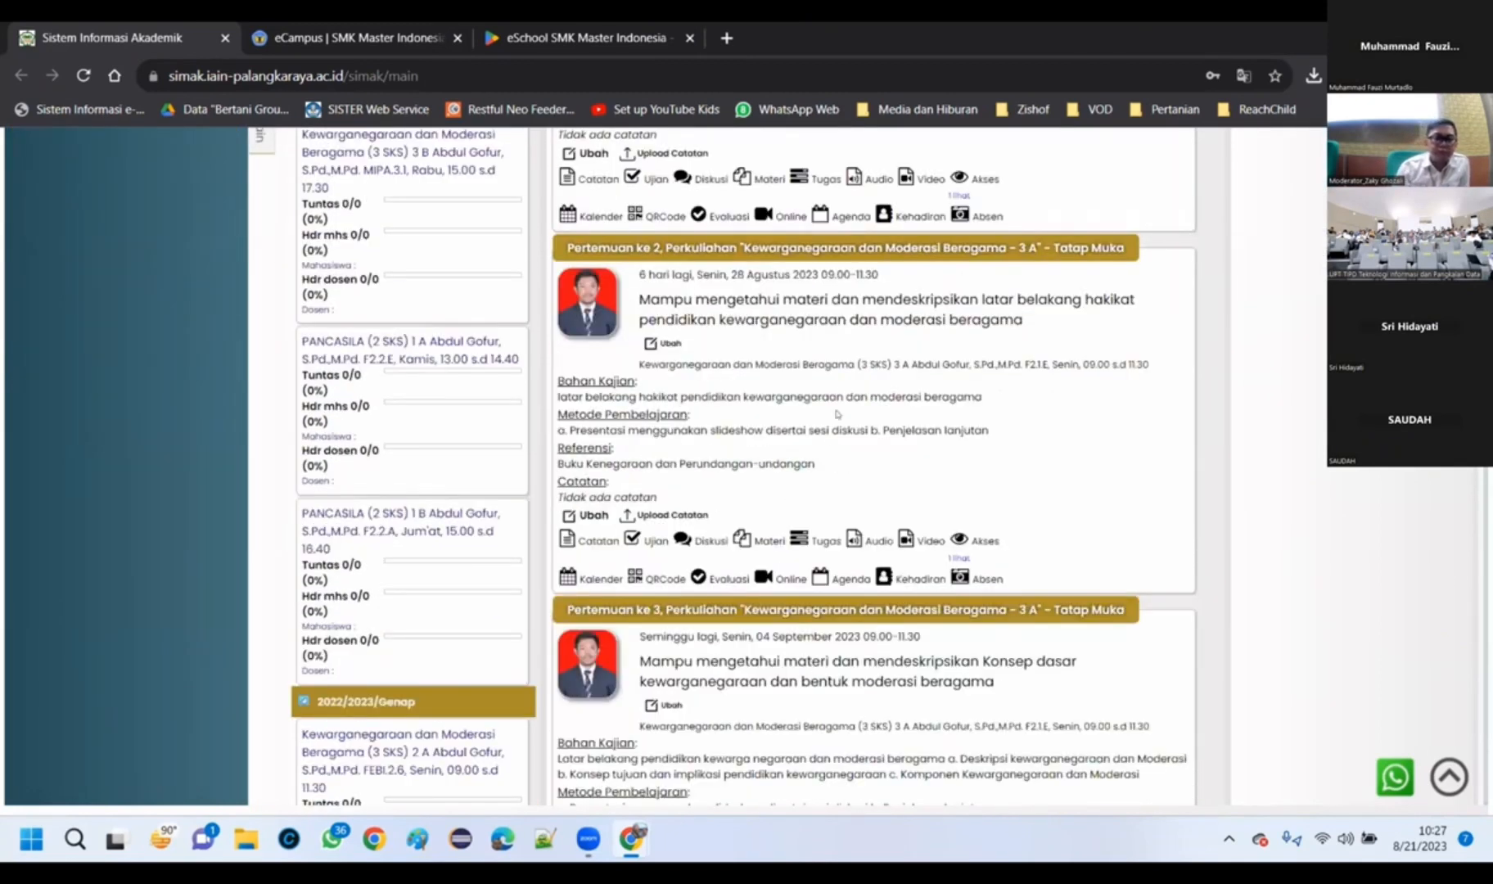
scroll(838, 415, down, 13)
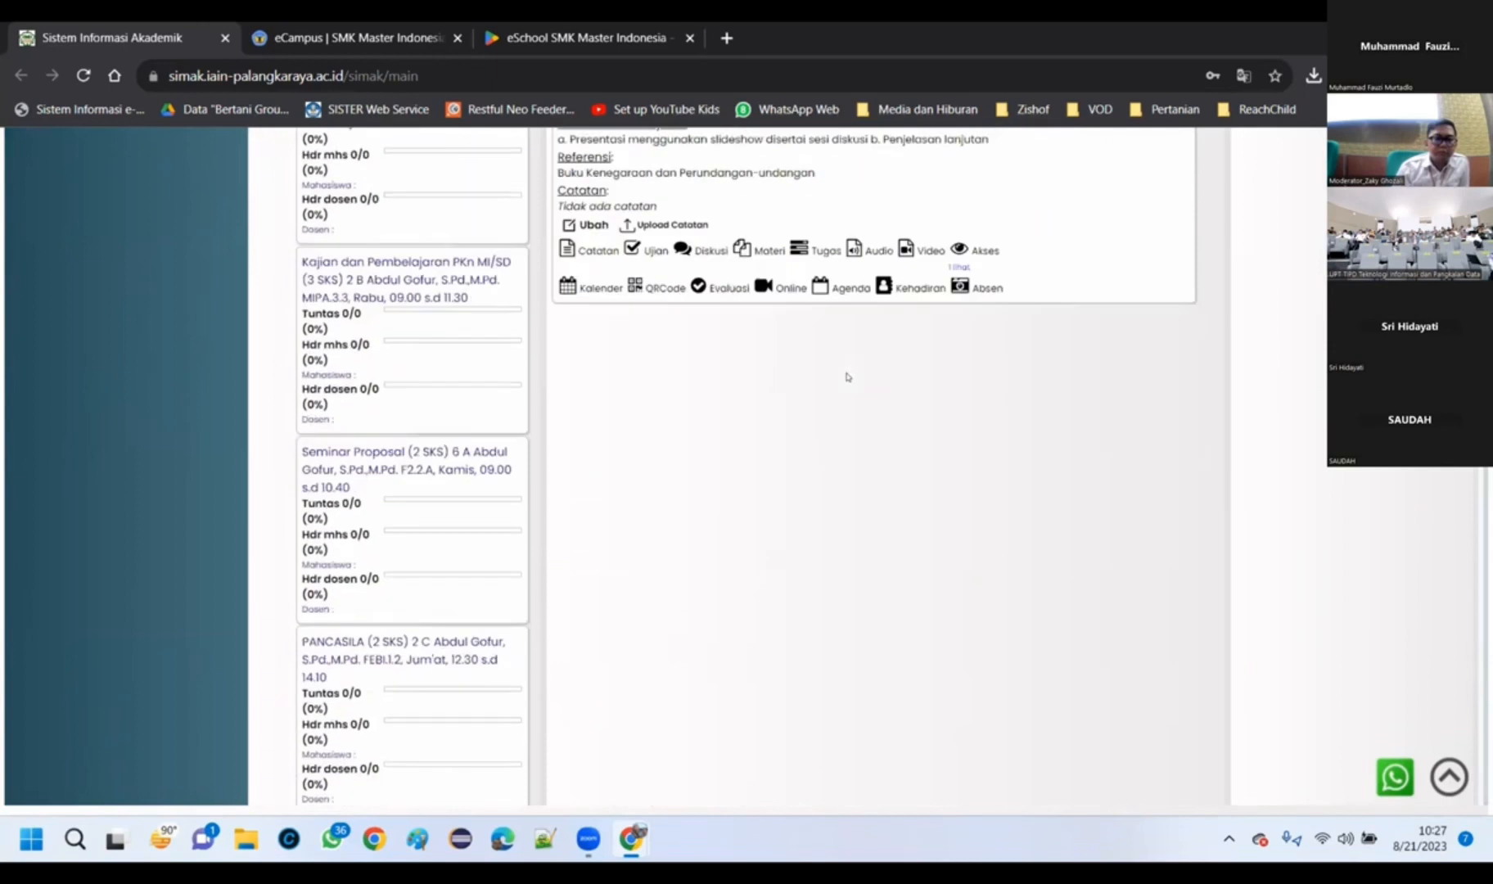
scroll(848, 377, up, 6)
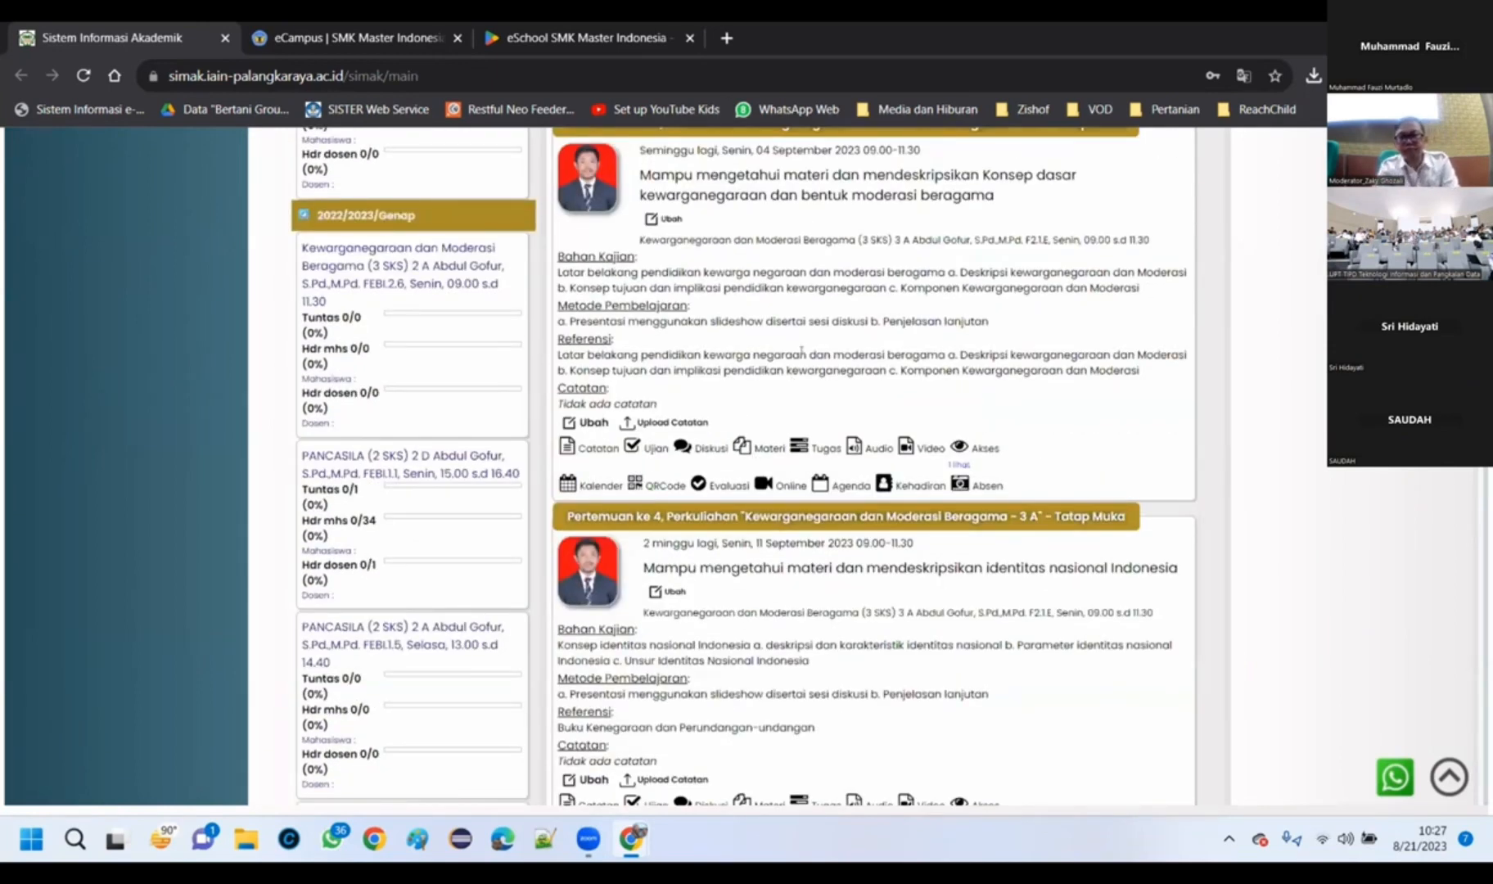
scroll(801, 352, up, 6)
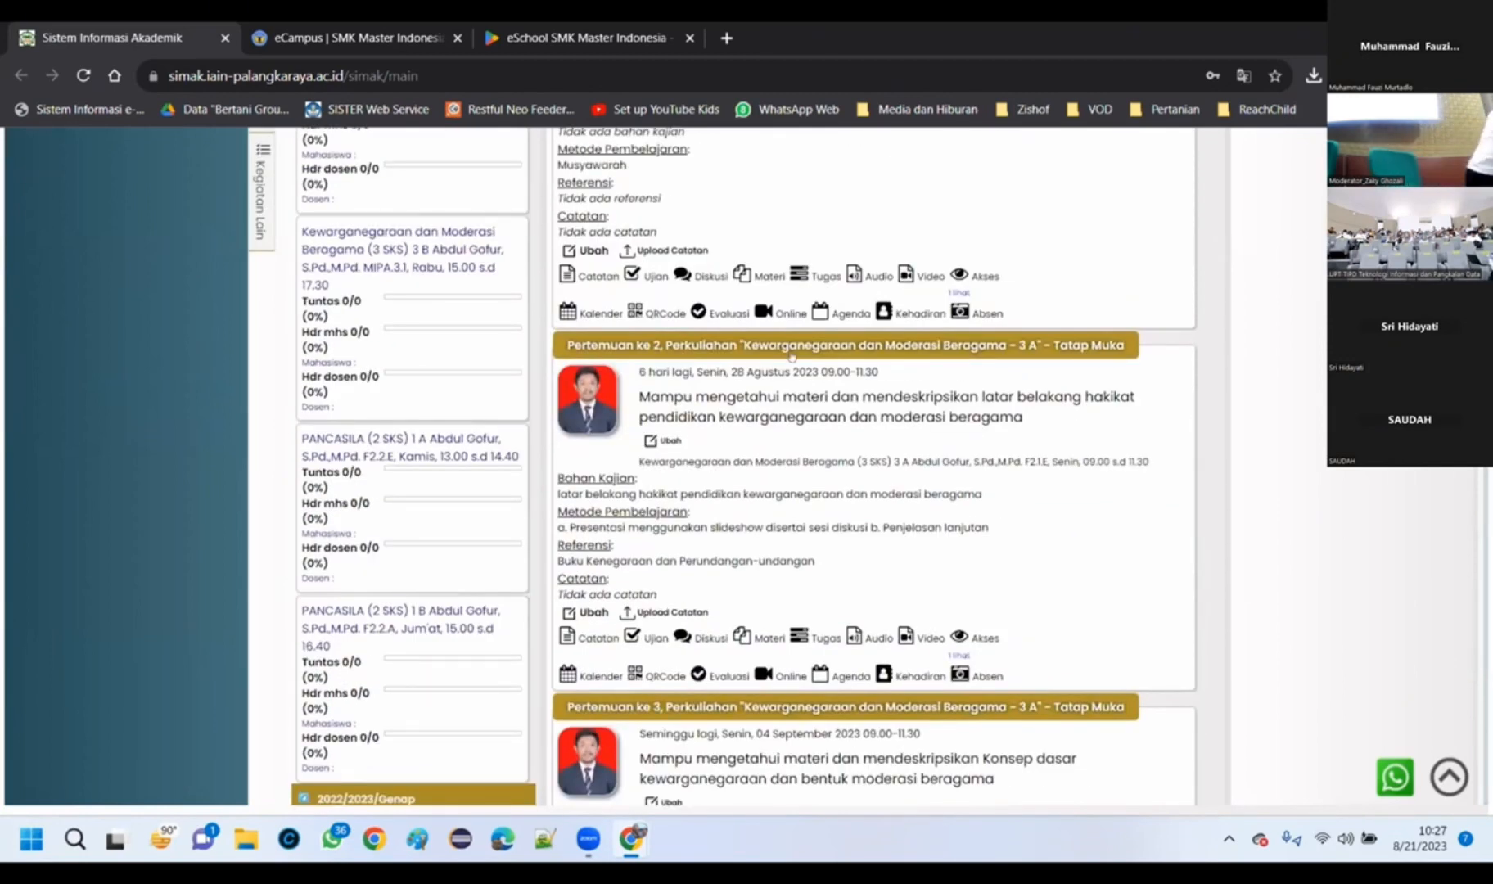
scroll(790, 356, down, 1)
scroll(789, 356, down, 1)
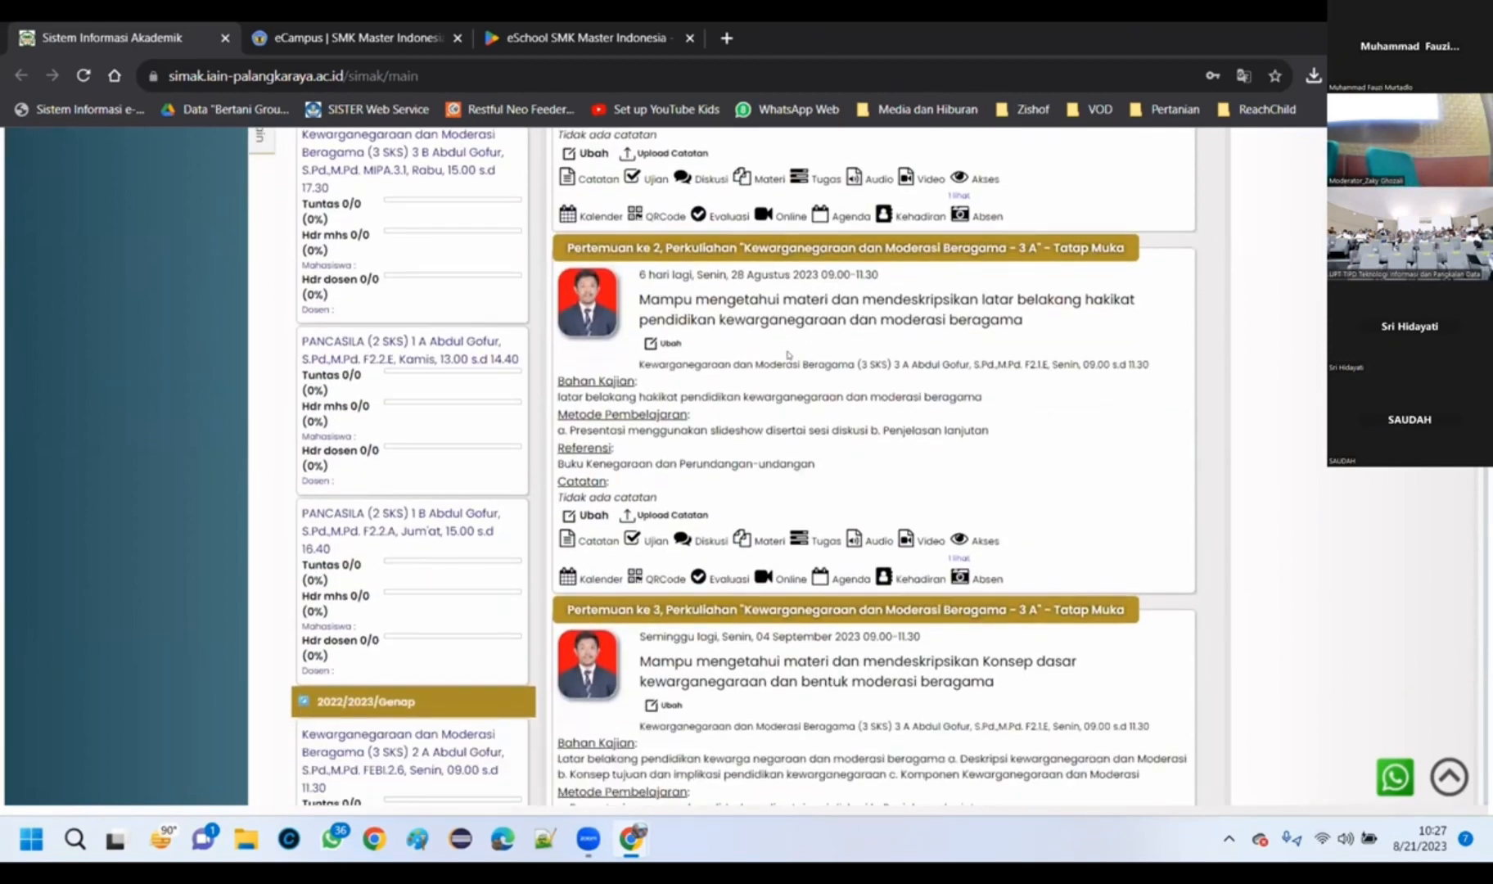
scroll(788, 355, up, 5)
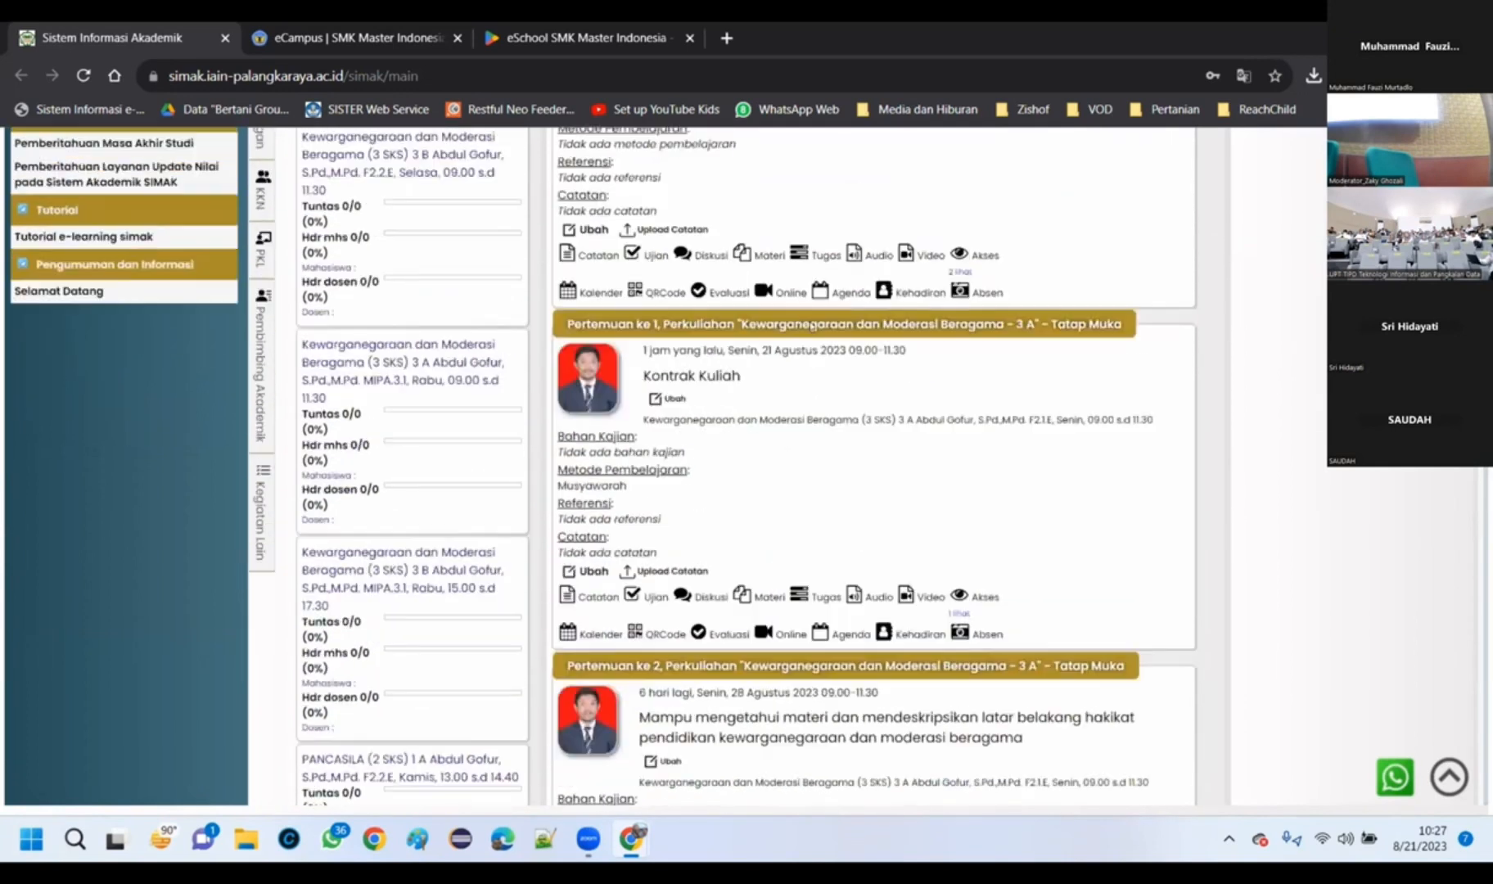
scroll(813, 327, up, 3)
scroll(806, 360, down, 5)
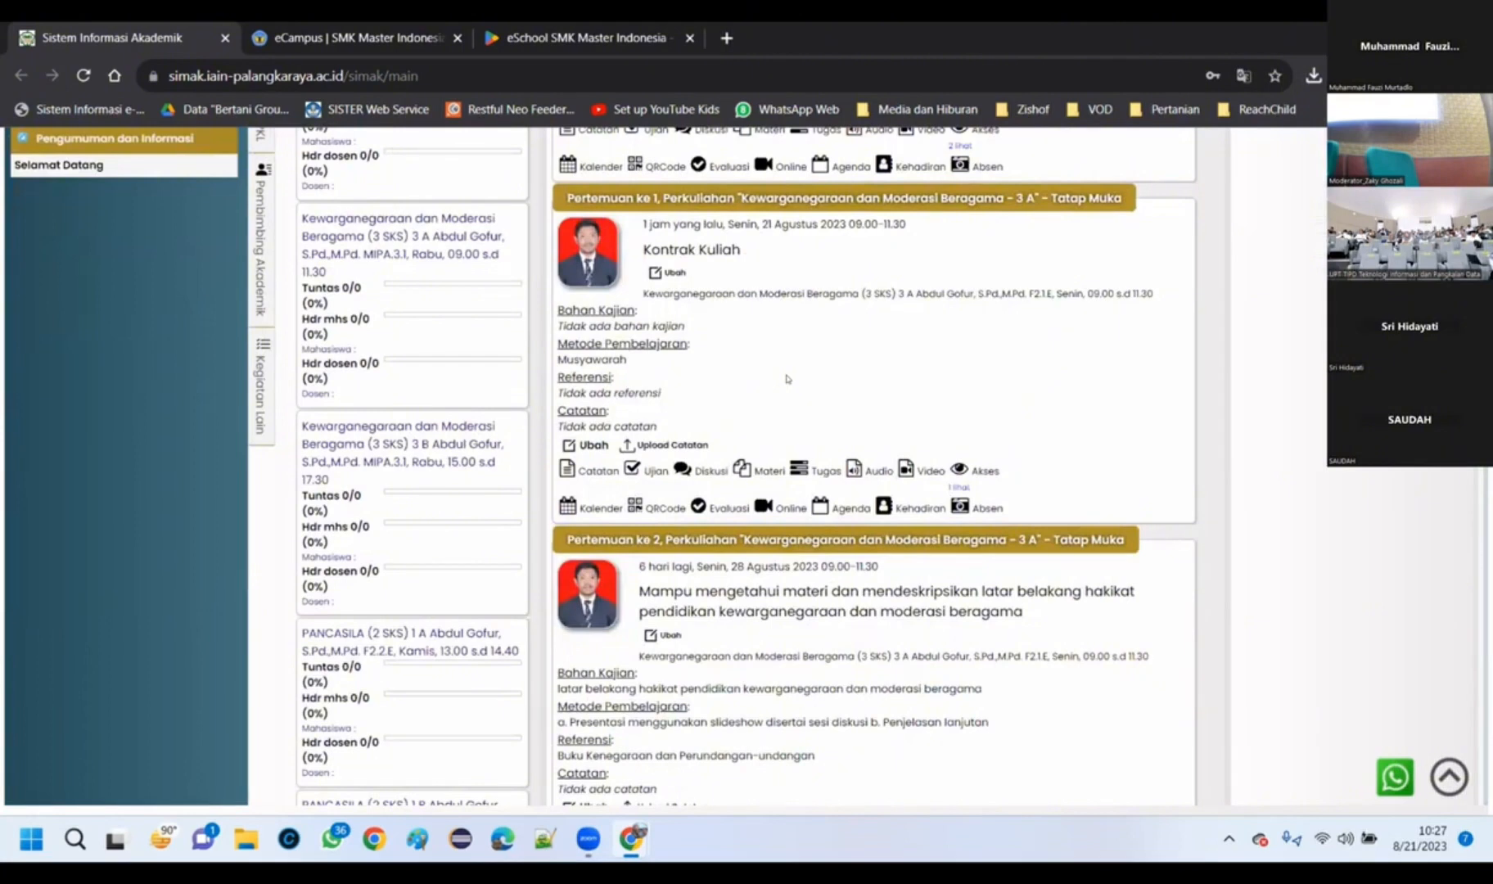
scroll(788, 379, up, 4)
scroll(773, 426, down, 2)
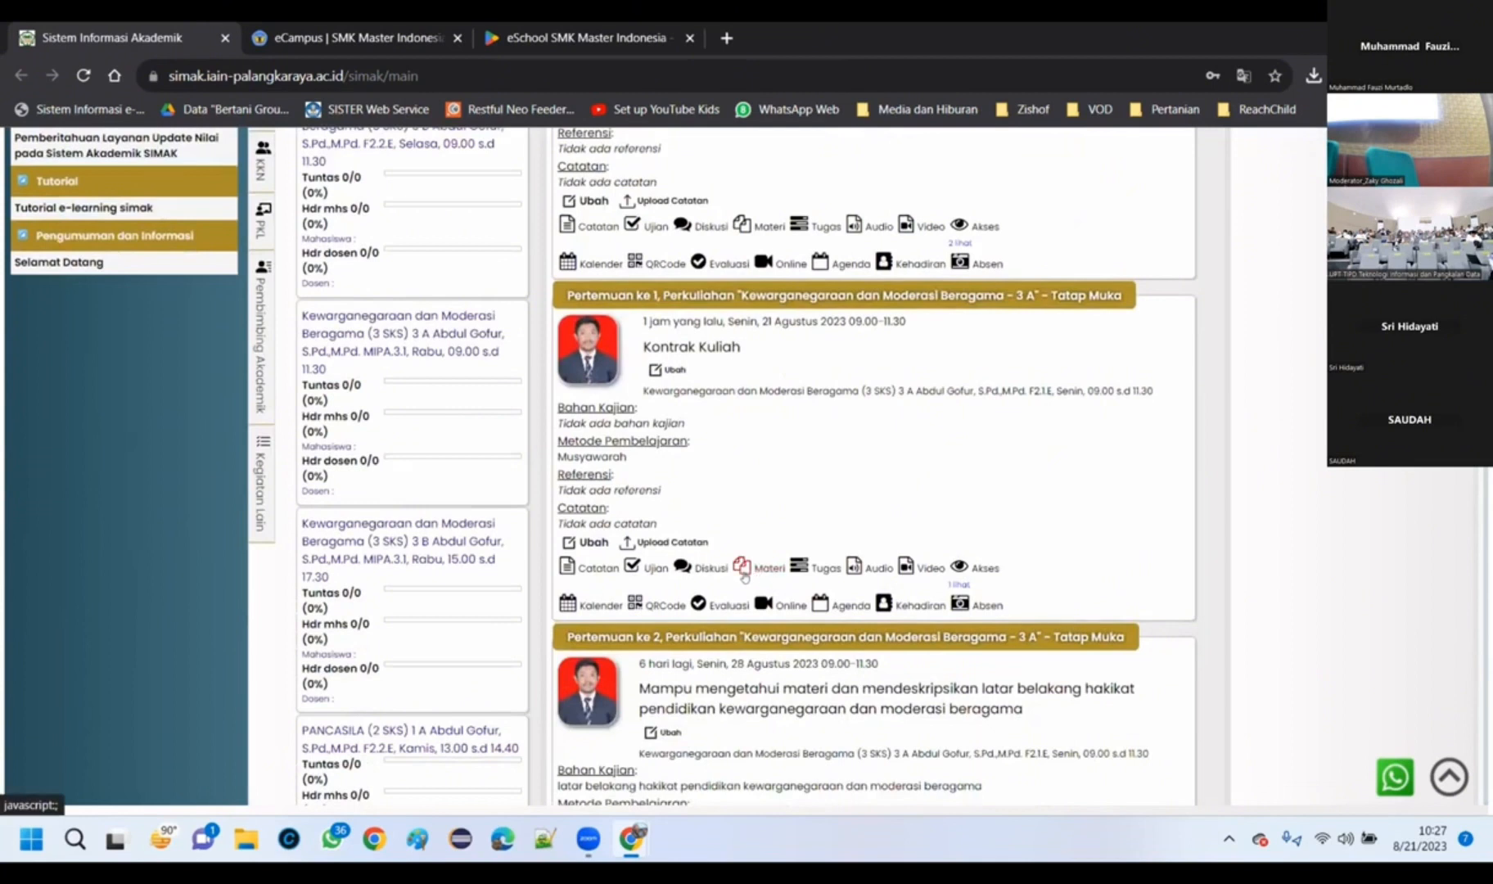
Step: Look over the agenda plans for meetings 1 to 3 of the Senin Kewarganegaraan dan Moderasi Beragama 3 A course, then return to the timeline
scroll(790, 500, up, 5)
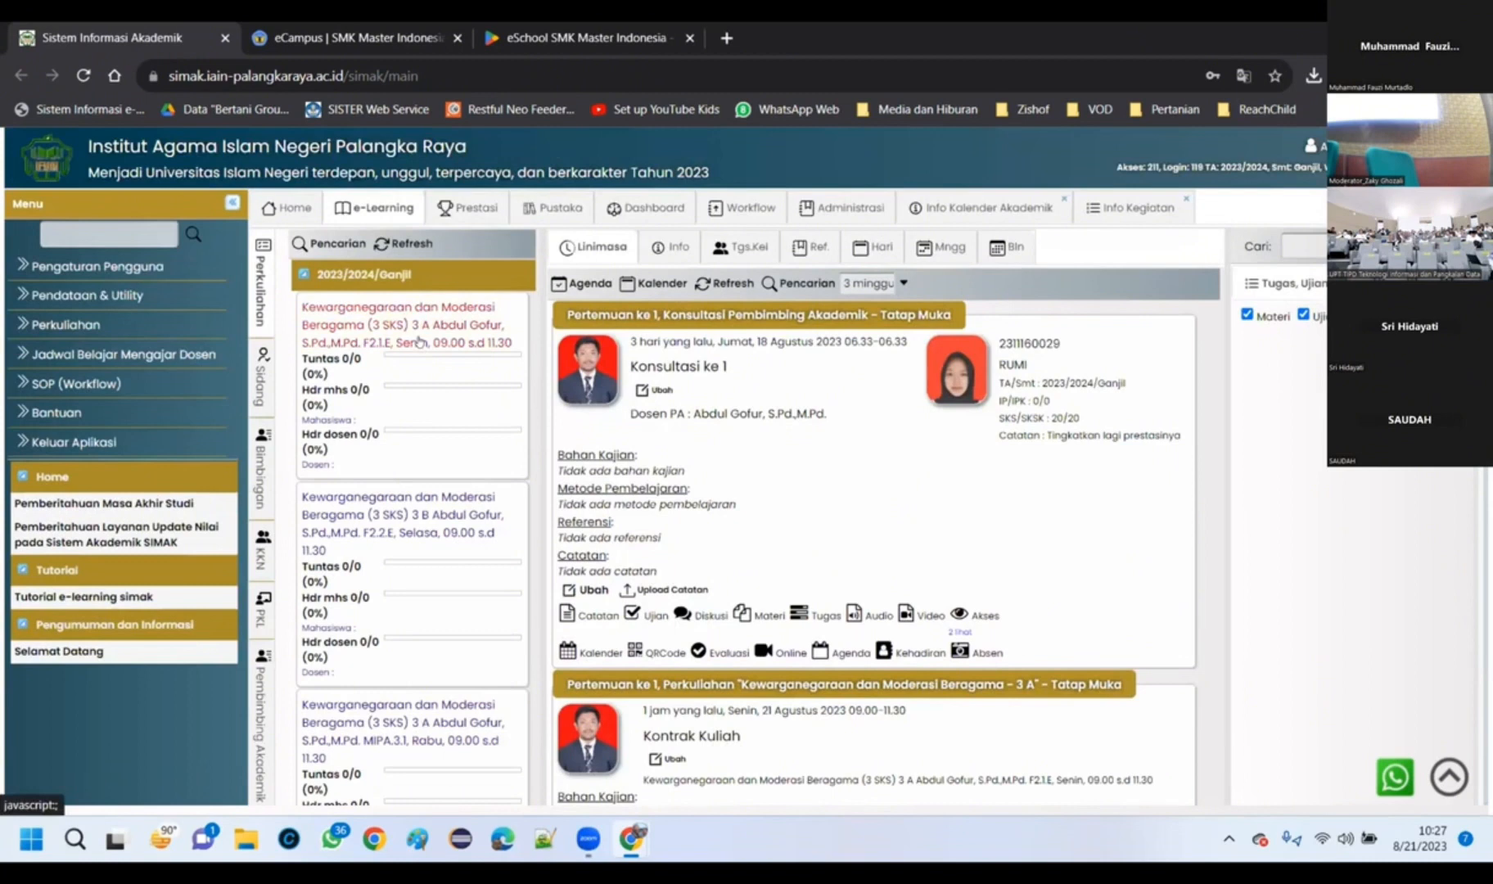
click(419, 342)
click(139, 202)
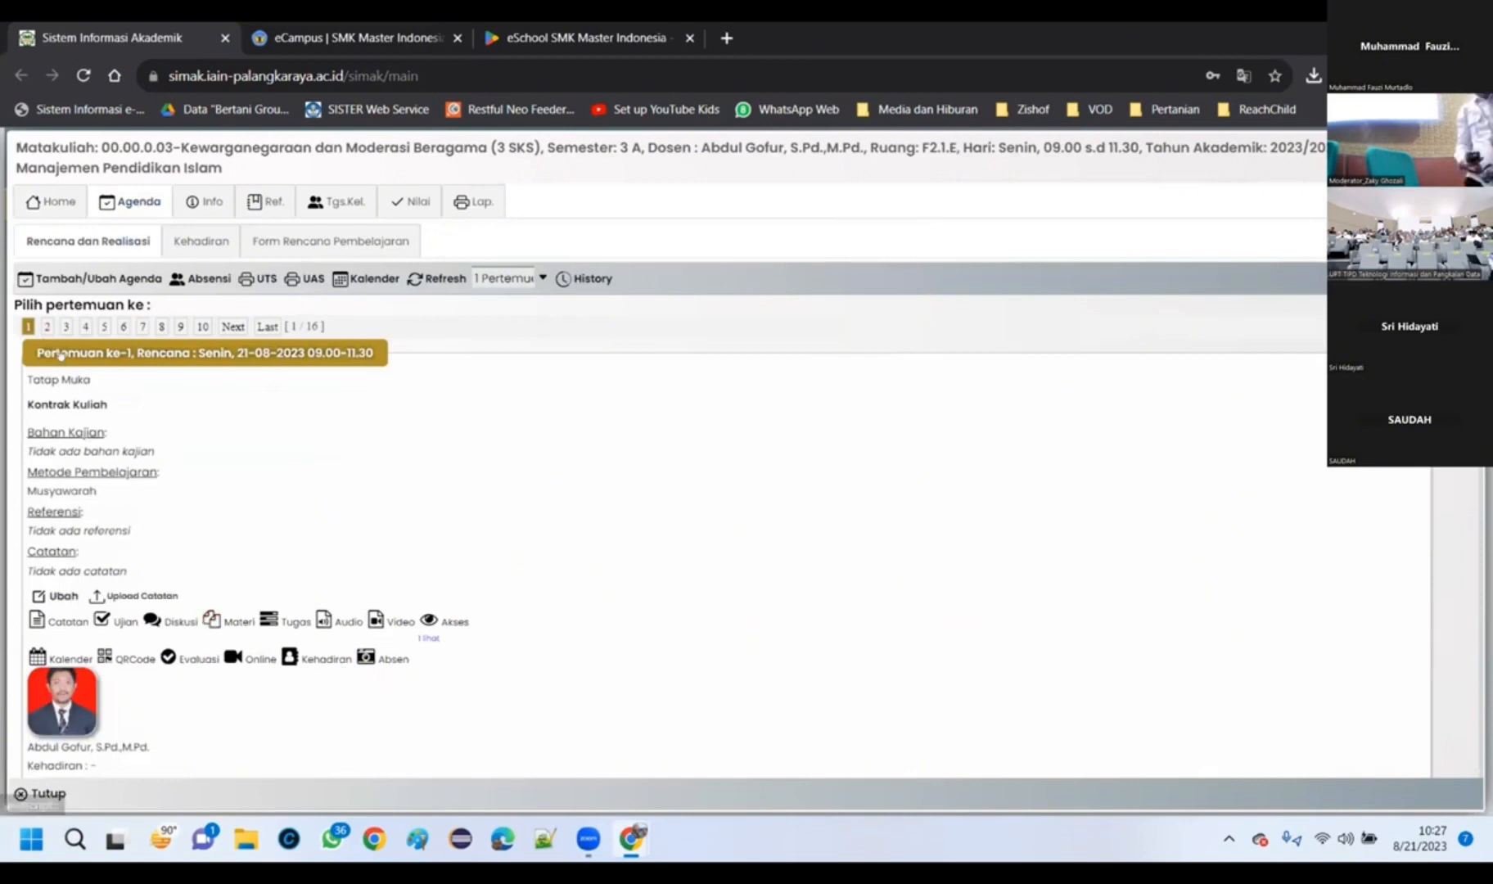
click(45, 326)
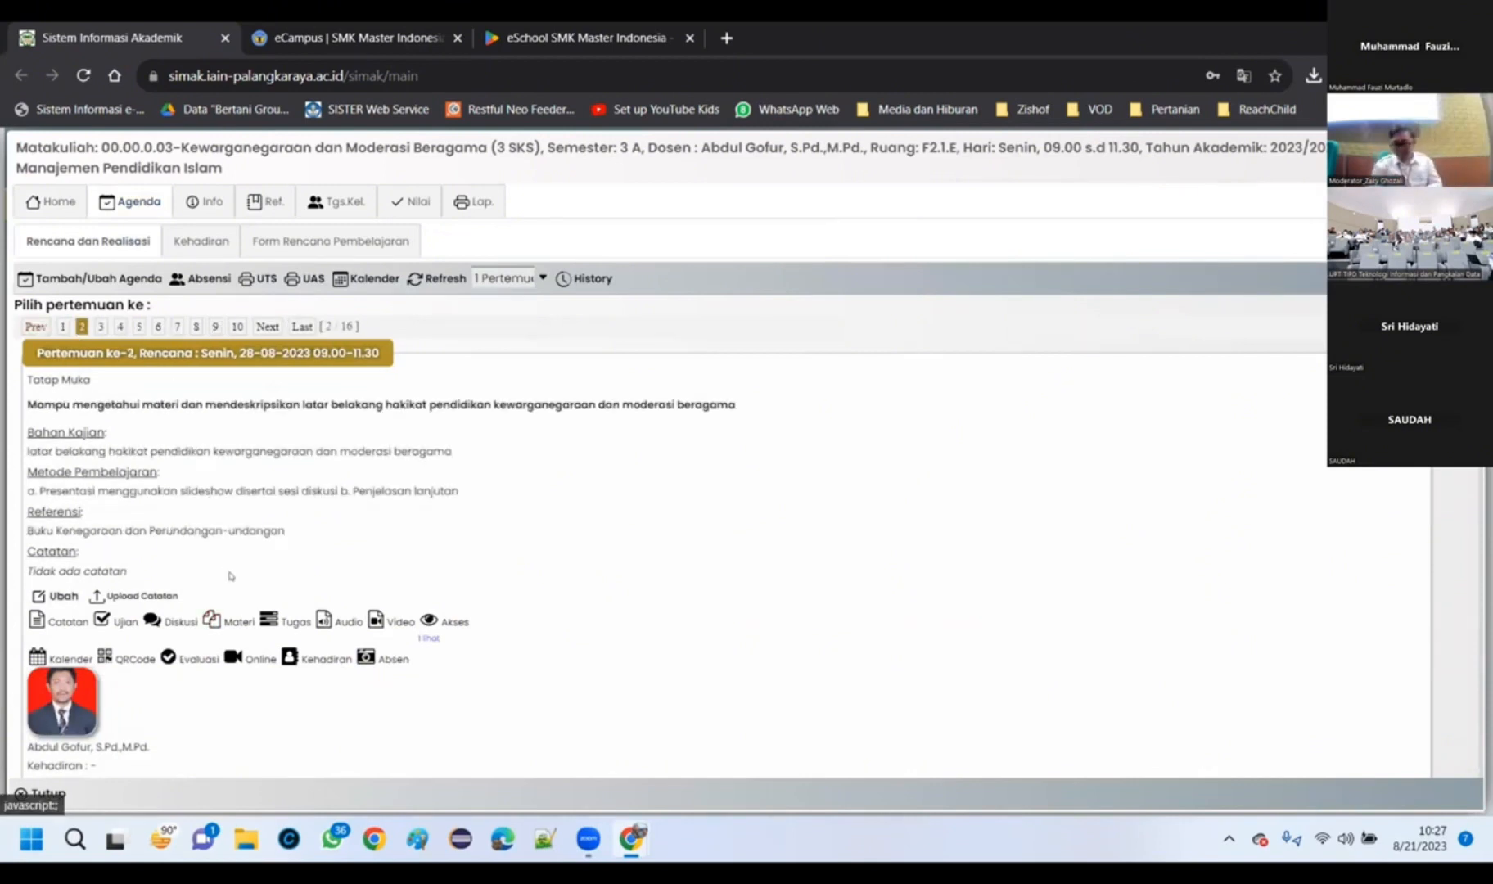
click(98, 328)
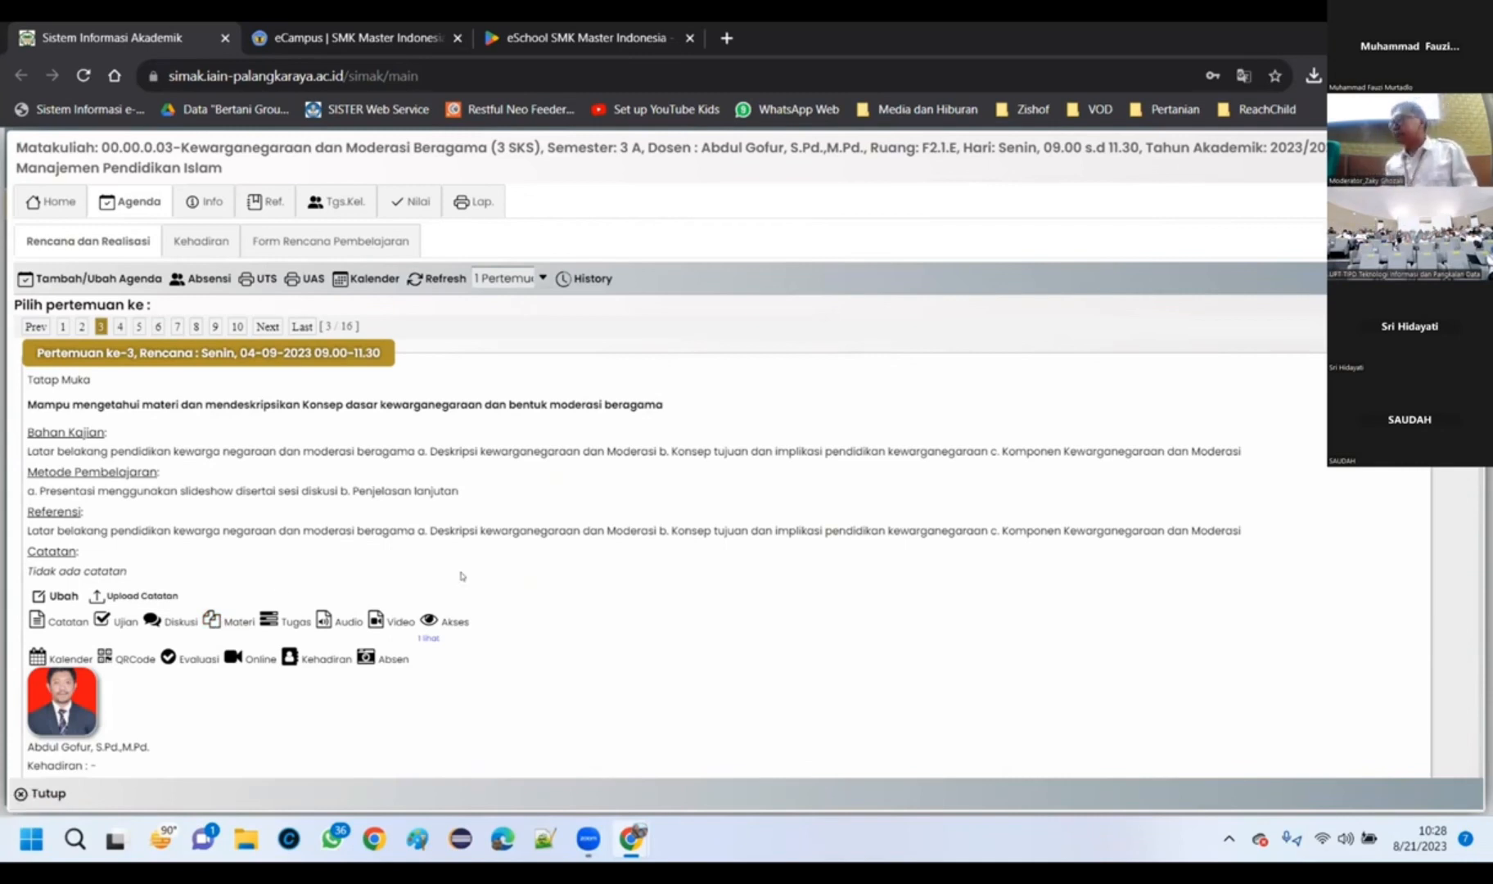
click(33, 796)
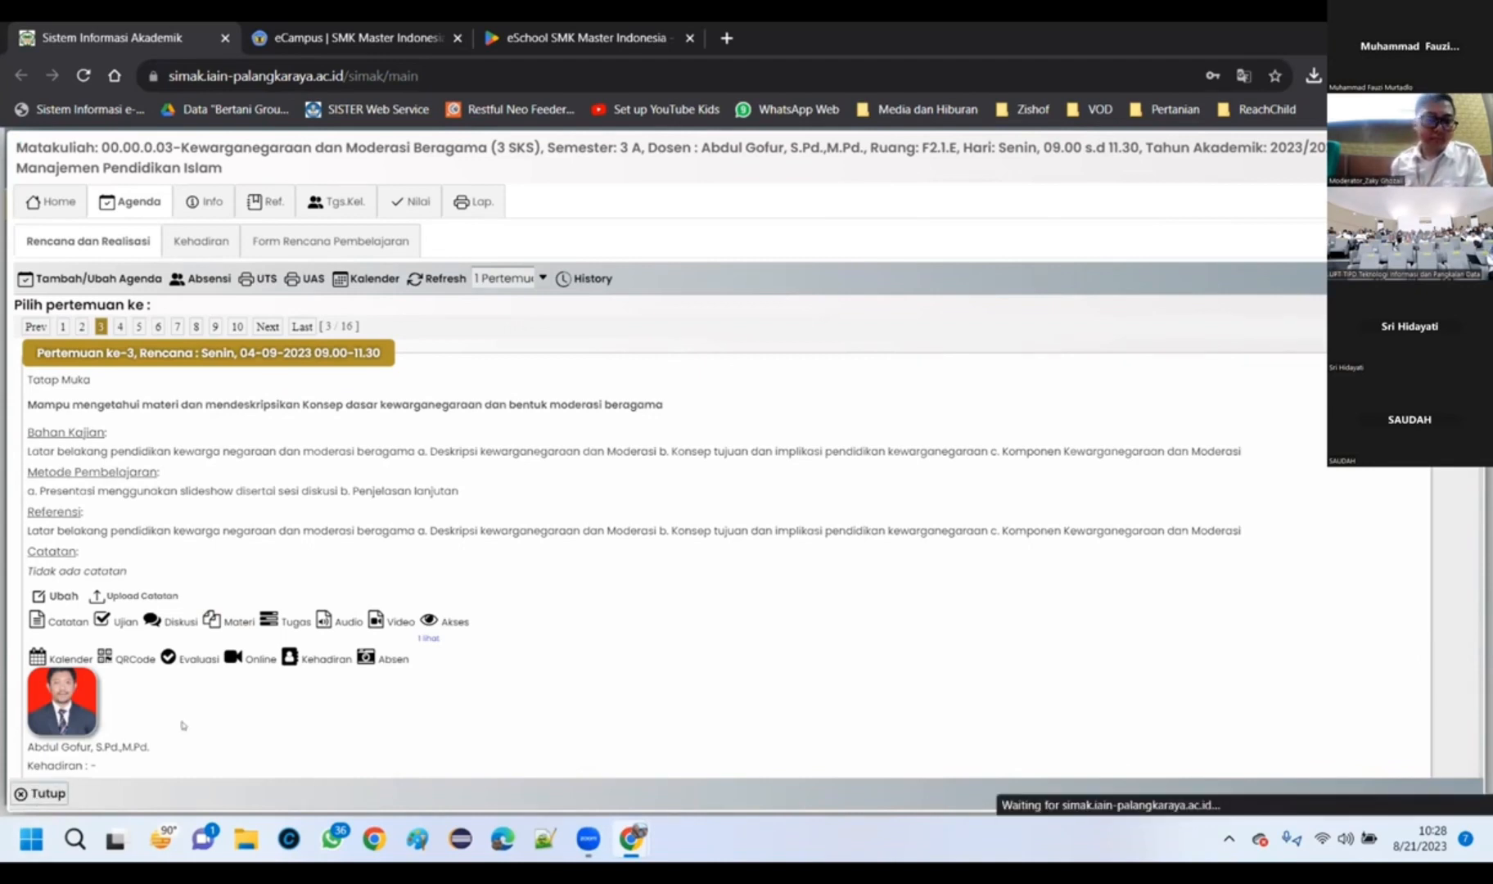
scroll(1041, 524, down, 6)
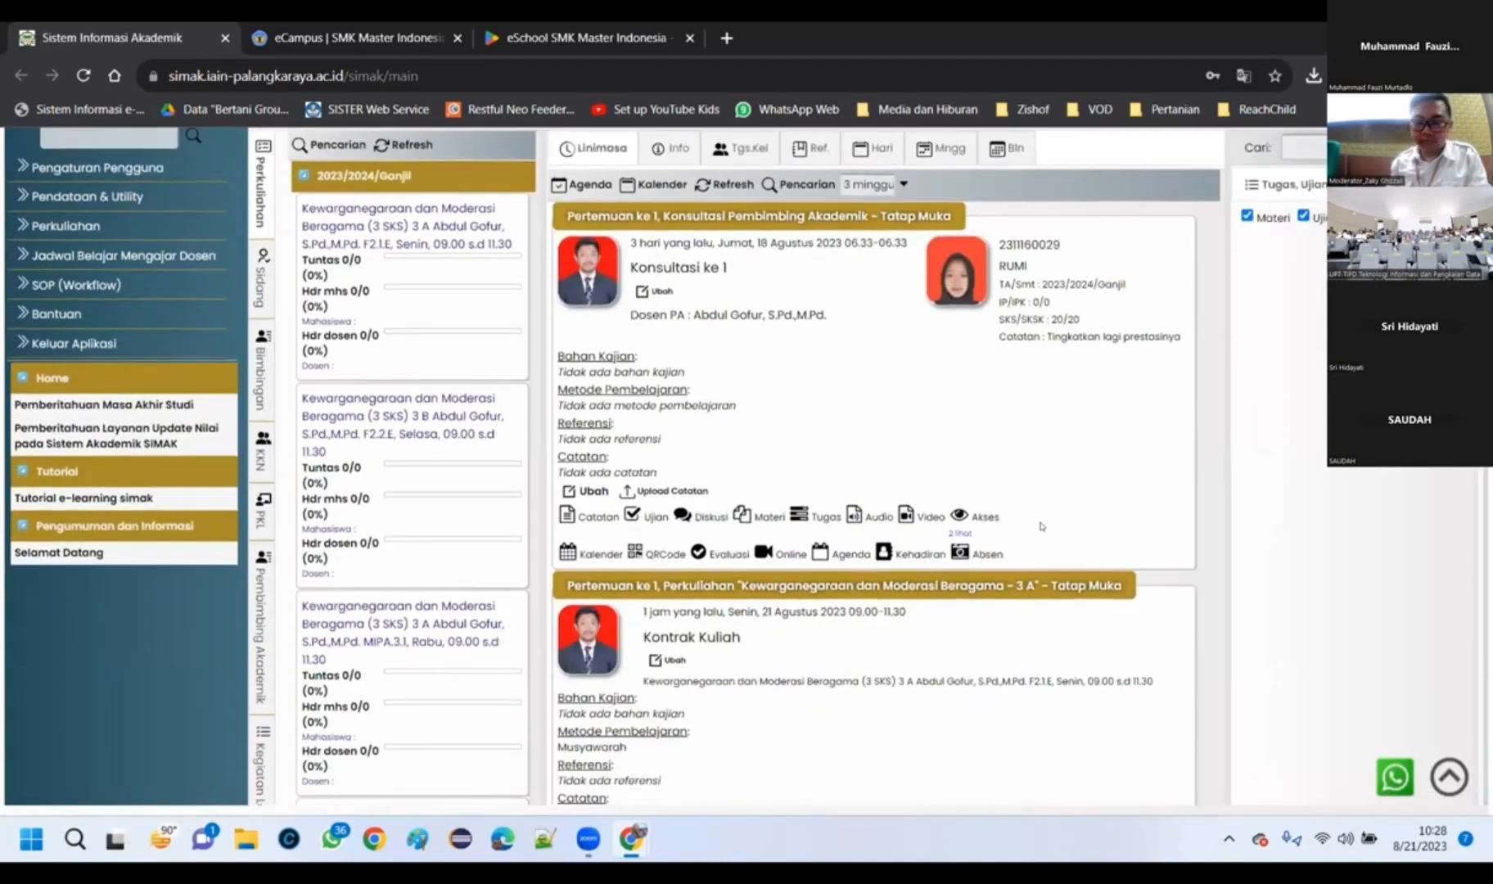